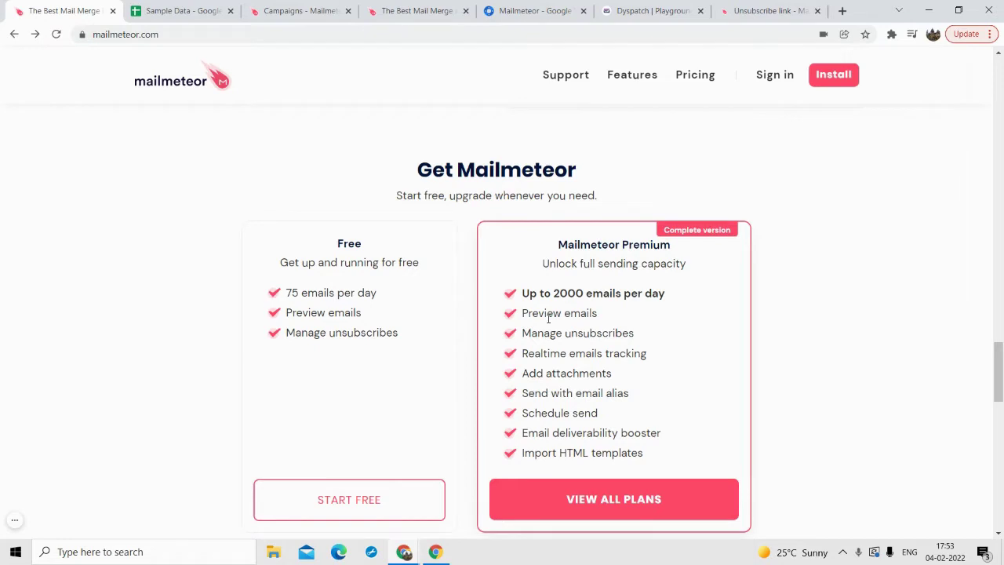
Compare the feature lists of the Free and Mailmeteor Premium plans on the homepage.
{"action": "scroll", "coordinate": [549, 320], "scroll_direction": "down", "scroll_amount": 1}
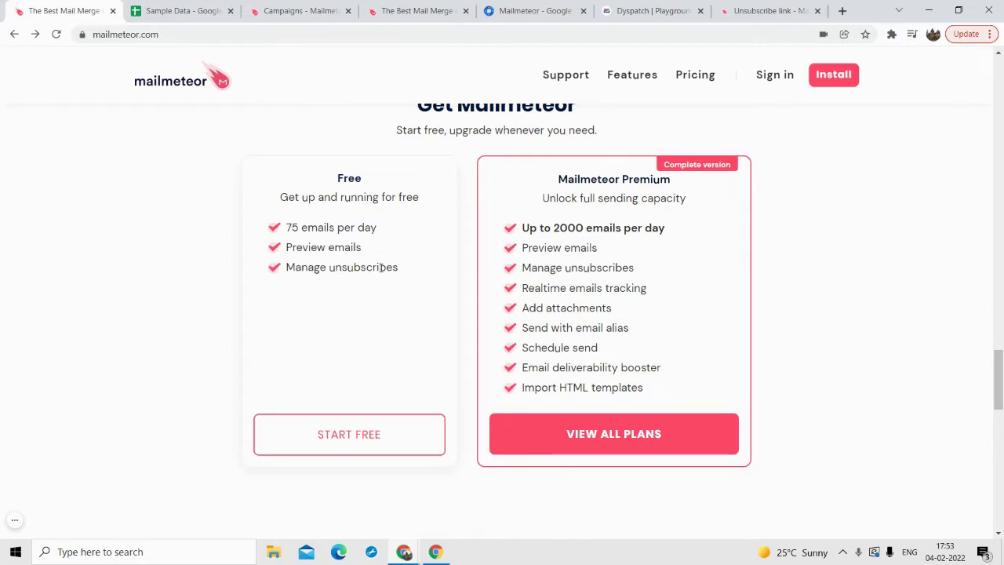
{"action": "scroll", "coordinate": [348, 287], "scroll_direction": "up", "scroll_amount": 1}
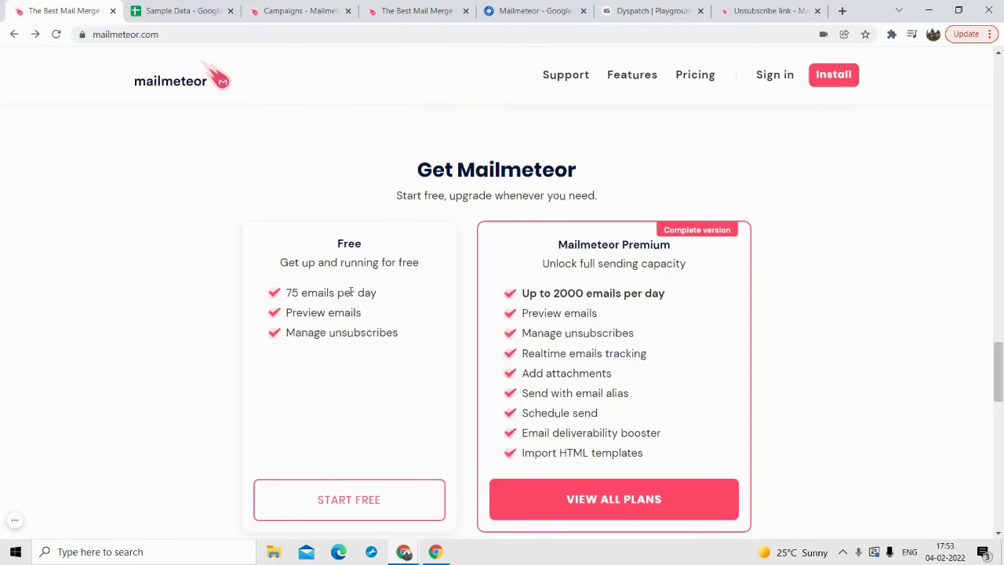
{"action": "scroll", "coordinate": [521, 275], "scroll_direction": "down", "scroll_amount": 1}
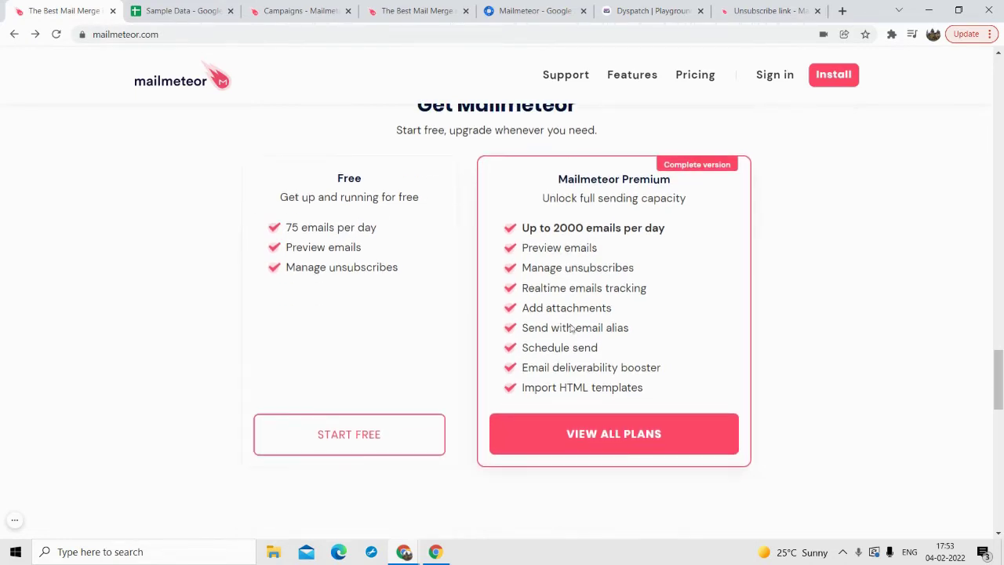
View all plans, review the monthly, yearly and lifetime pricing and the bundle packs, and return to the homepage.
{"action": "left_click", "coordinate": [575, 436]}
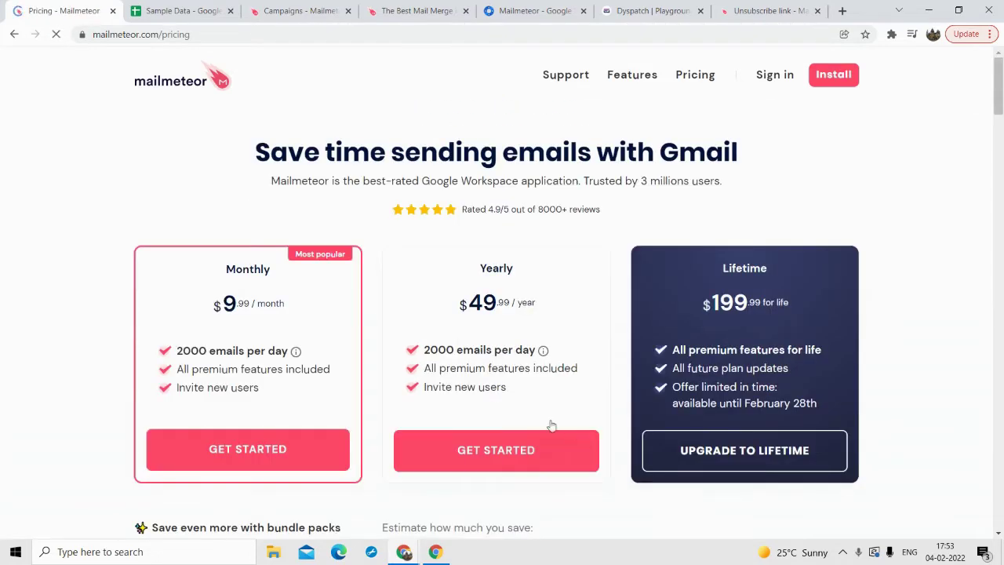
{"action": "scroll", "coordinate": [471, 404], "scroll_direction": "down", "scroll_amount": 1}
{"action": "scroll", "coordinate": [453, 400], "scroll_direction": "down", "scroll_amount": 3}
{"action": "scroll", "coordinate": [300, 340], "scroll_direction": "up", "scroll_amount": 2}
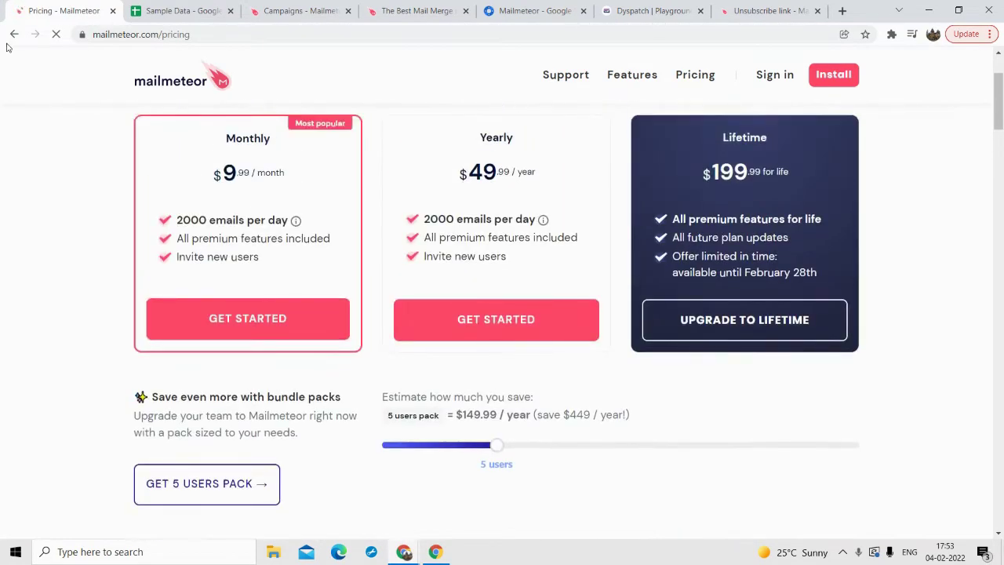
{"action": "scroll", "coordinate": [110, 157], "scroll_direction": "up", "scroll_amount": 2}
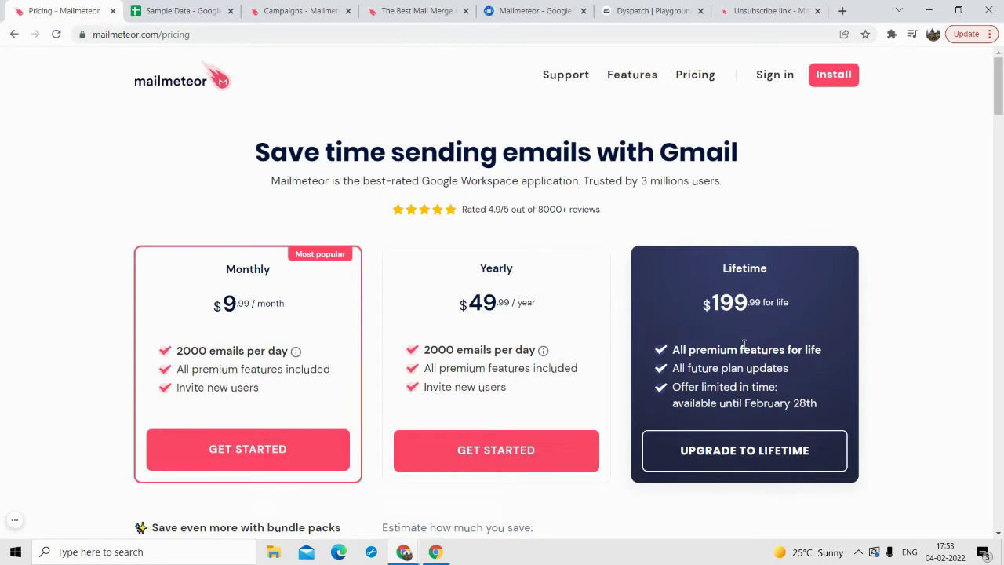
{"action": "scroll", "coordinate": [39, 157], "scroll_direction": "down", "scroll_amount": 1}
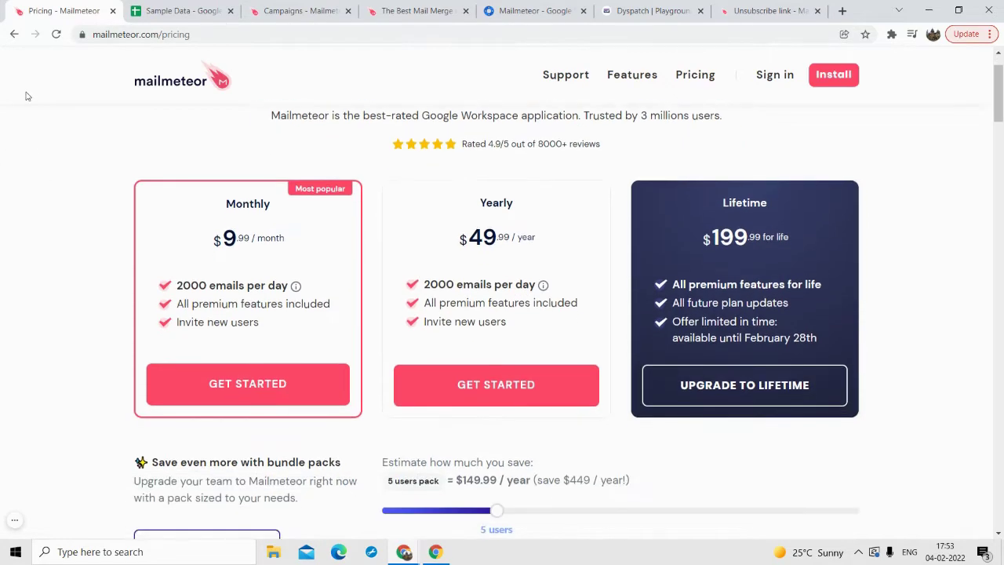
{"action": "scroll", "coordinate": [4, 60], "scroll_direction": "up", "scroll_amount": 1}
{"action": "left_click", "coordinate": [14, 34]}
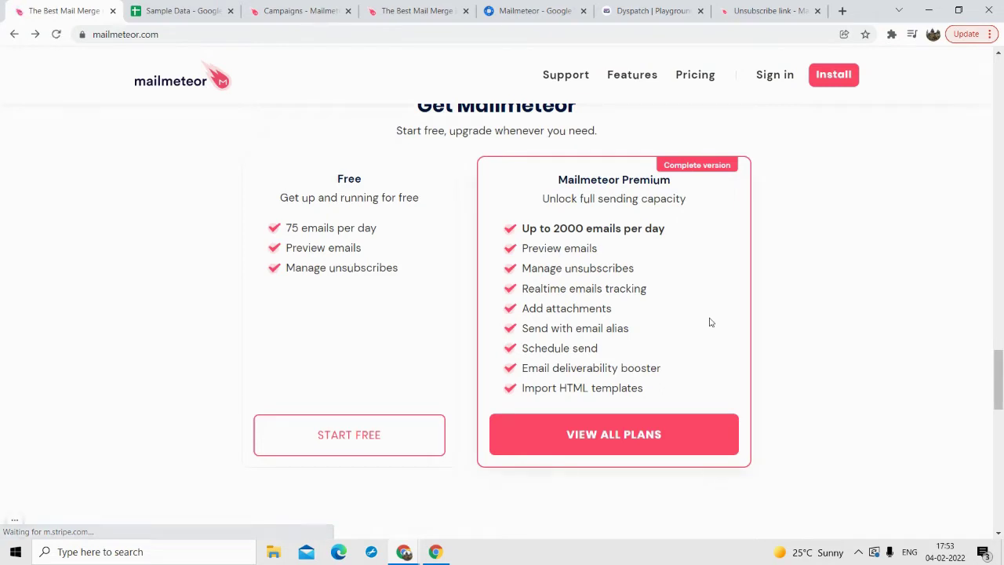
Examine the Premium plan's features, highlighting attachments, realtime emails tracking and the email alias option.
{"action": "scroll", "coordinate": [620, 328], "scroll_direction": "up", "scroll_amount": 1}
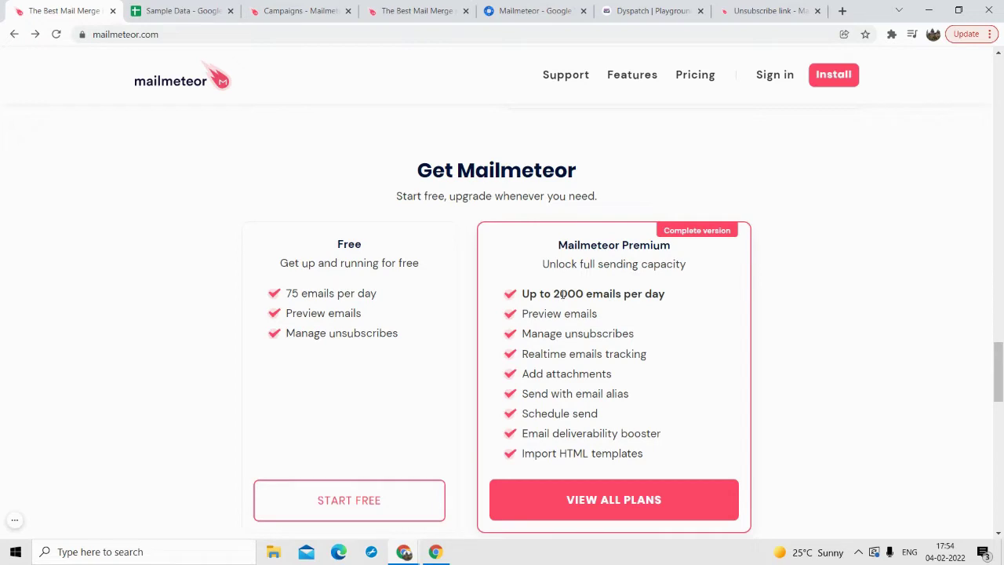
{"action": "scroll", "coordinate": [556, 334], "scroll_direction": "down", "scroll_amount": 1}
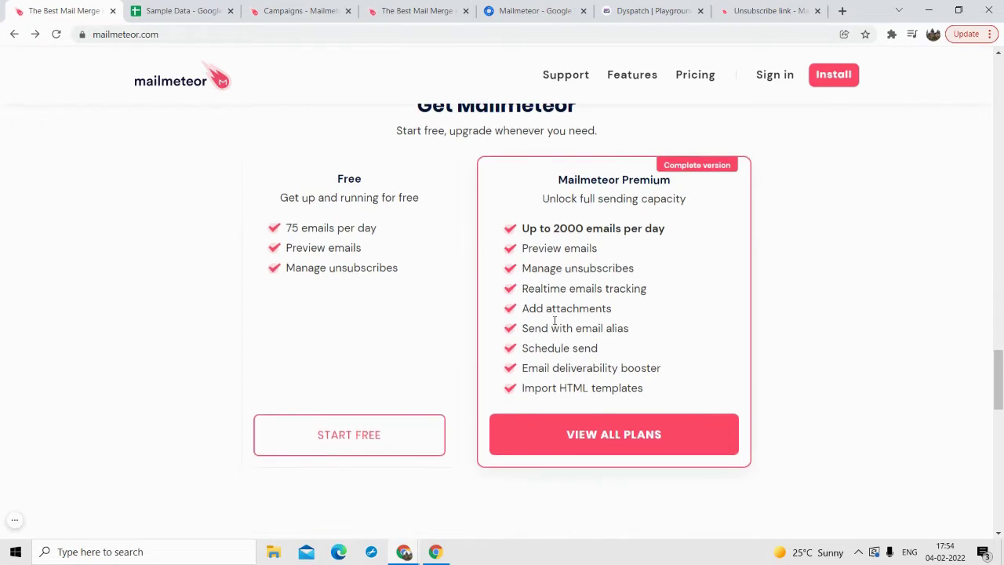
{"action": "left_click_drag", "start_coordinate": [523, 309], "coordinate": [619, 312]}
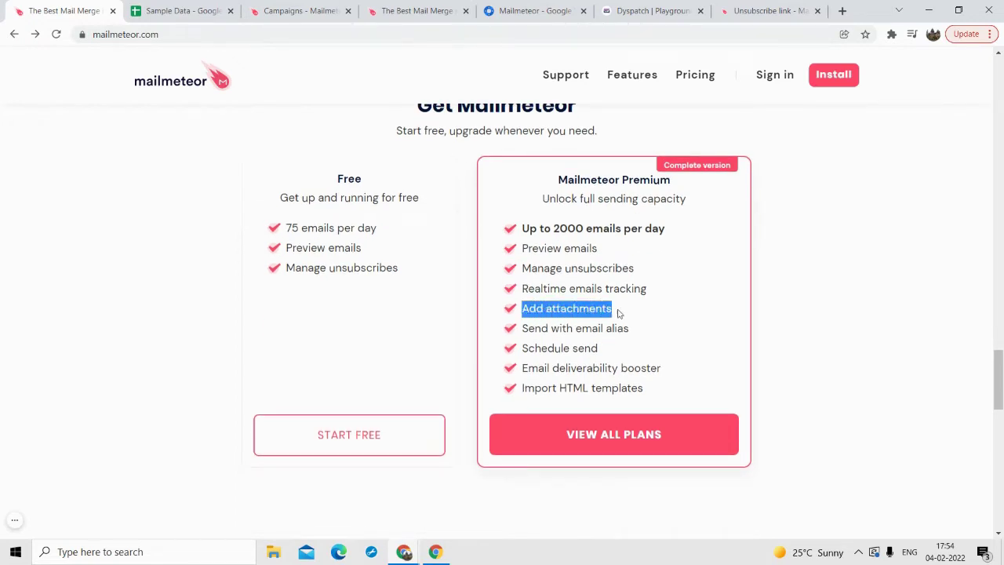
{"action": "triple_click", "coordinate": [562, 287]}
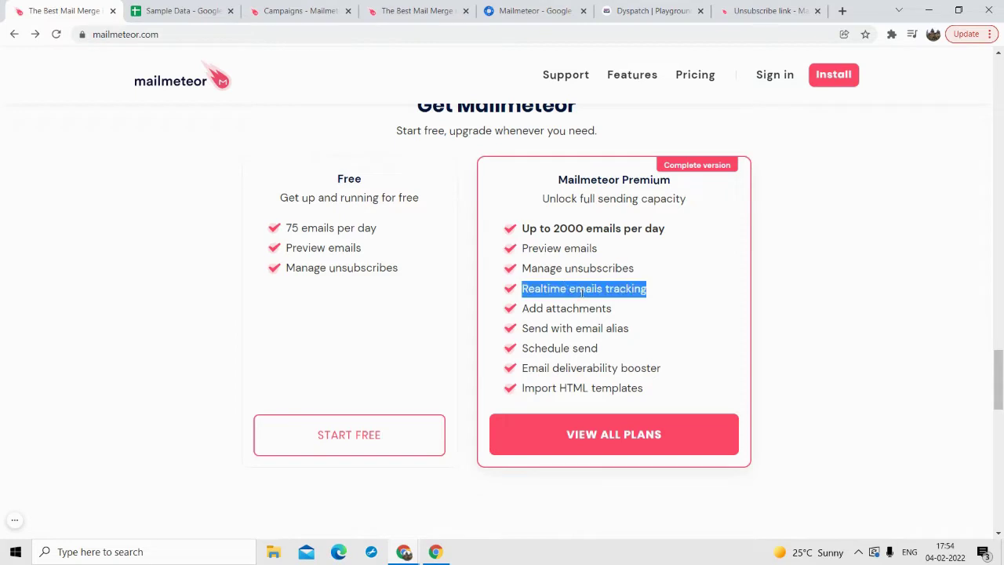
{"action": "left_click", "coordinate": [578, 333]}
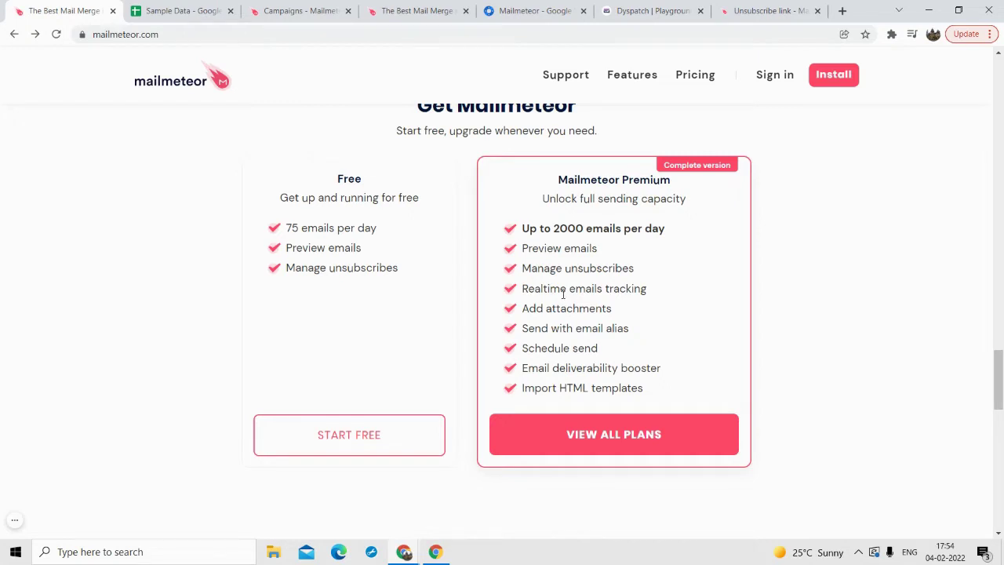
{"action": "scroll", "coordinate": [570, 302], "scroll_direction": "down", "scroll_amount": 1}
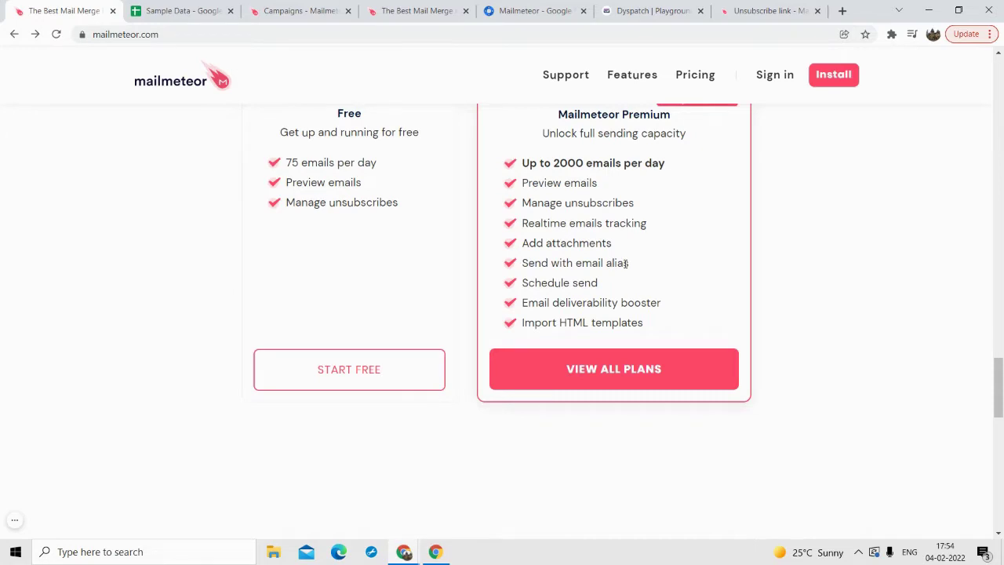
{"action": "scroll", "coordinate": [628, 361], "scroll_direction": "up", "scroll_amount": 1}
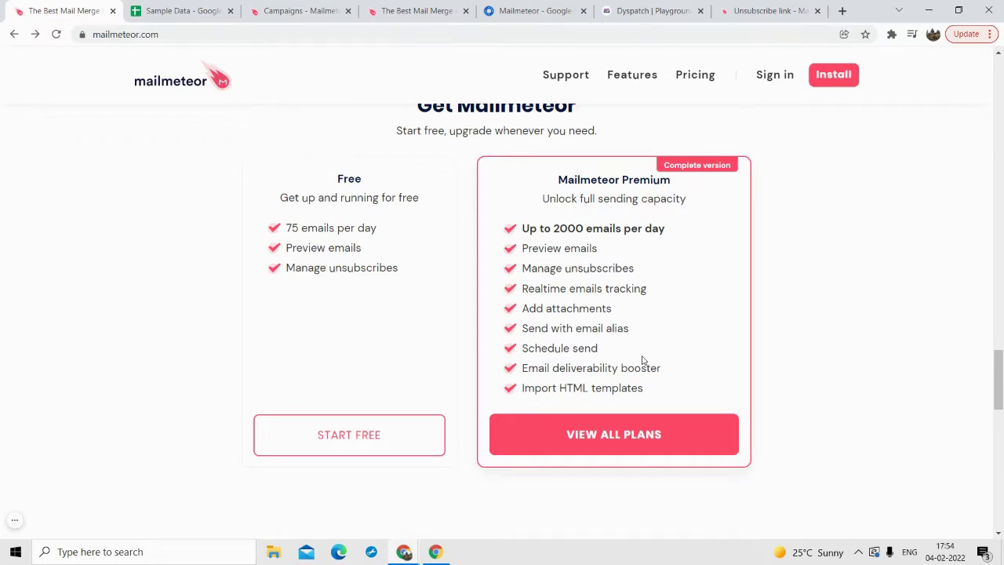
{"action": "left_click_drag", "start_coordinate": [575, 328], "coordinate": [630, 329]}
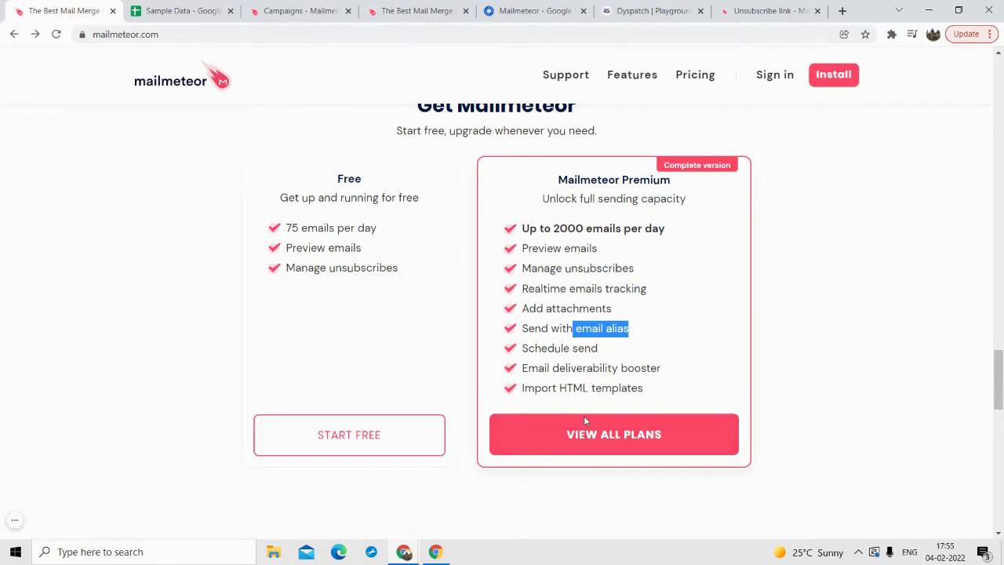
Sign in to the Mailmeteor dashboard with Google, using the first listed account.
{"action": "scroll", "coordinate": [666, 274], "scroll_direction": "up", "scroll_amount": 1}
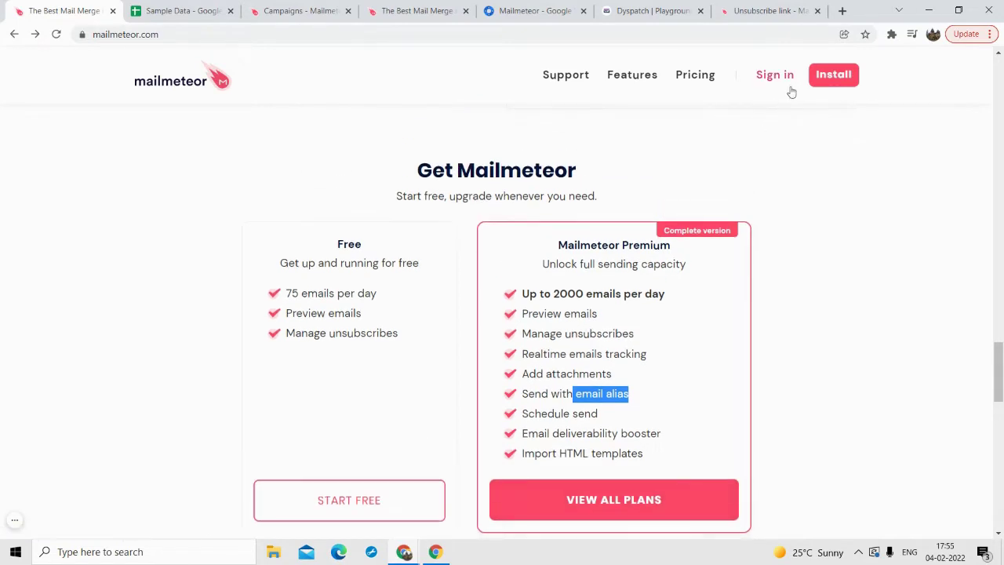
{"action": "left_click", "coordinate": [788, 85]}
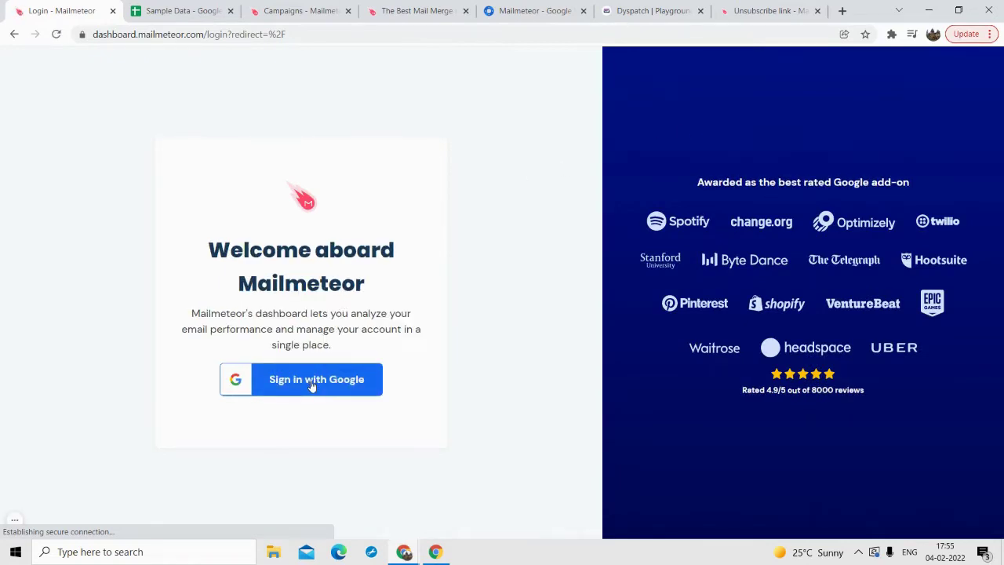
{"action": "left_click", "coordinate": [313, 382]}
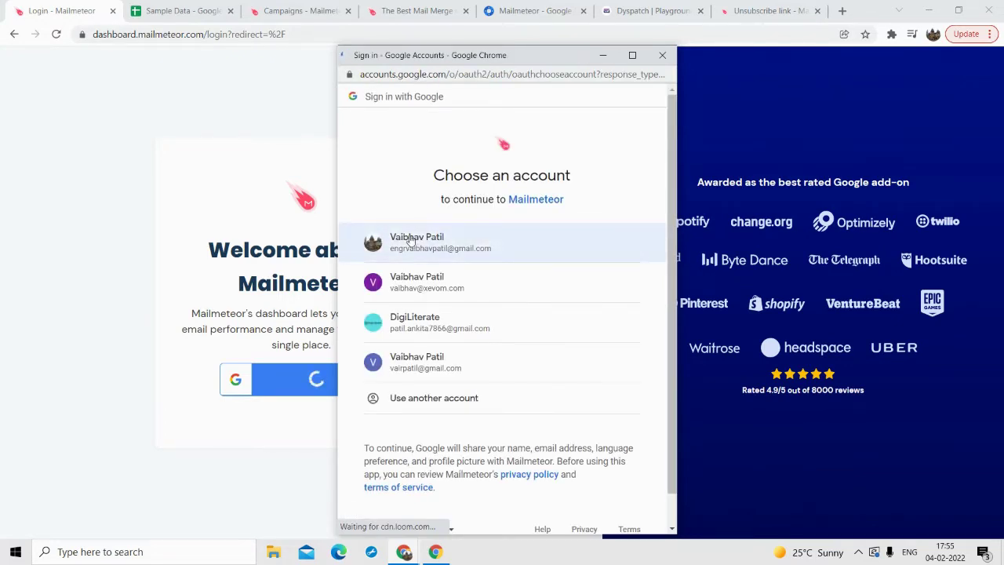
{"action": "left_click", "coordinate": [403, 242]}
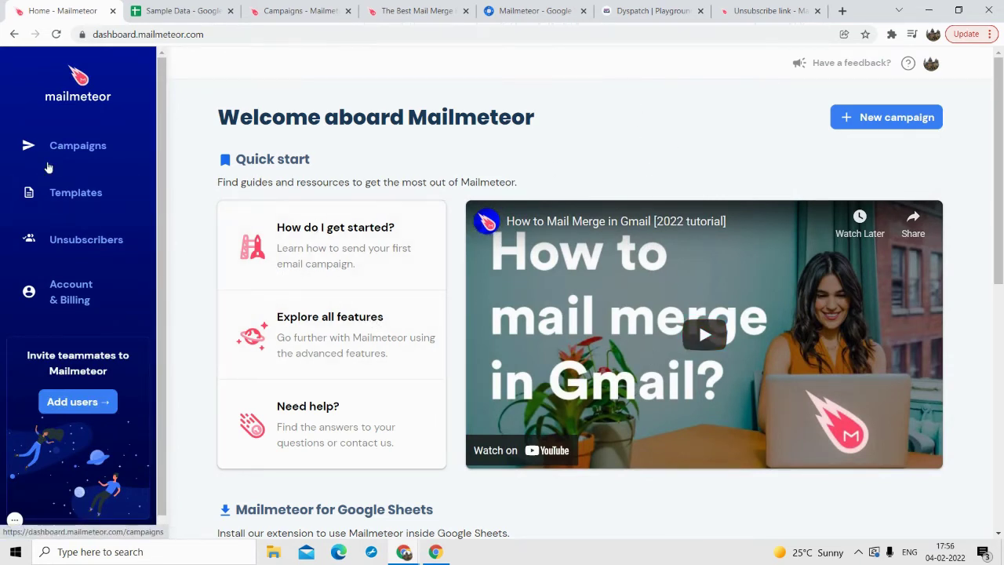
Look over the dashboard home's quick-start guides, tutorial video and Mailmeteor for Google Sheets section.
{"action": "scroll", "coordinate": [759, 235], "scroll_direction": "down", "scroll_amount": 3}
{"action": "scroll", "coordinate": [757, 282], "scroll_direction": "up", "scroll_amount": 2}
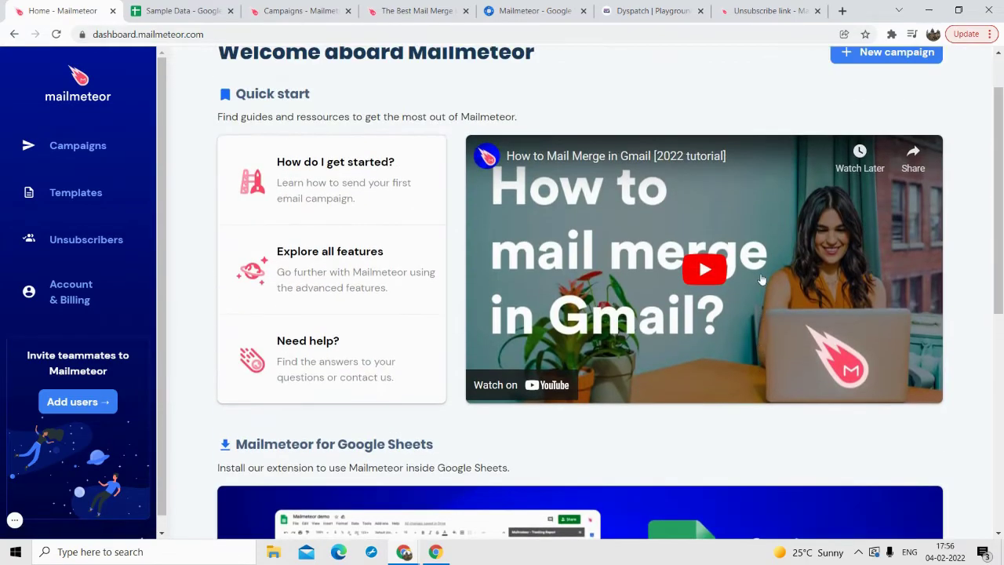
{"action": "scroll", "coordinate": [507, 282], "scroll_direction": "up", "scroll_amount": 1}
{"action": "scroll", "coordinate": [507, 282], "scroll_direction": "down", "scroll_amount": 5}
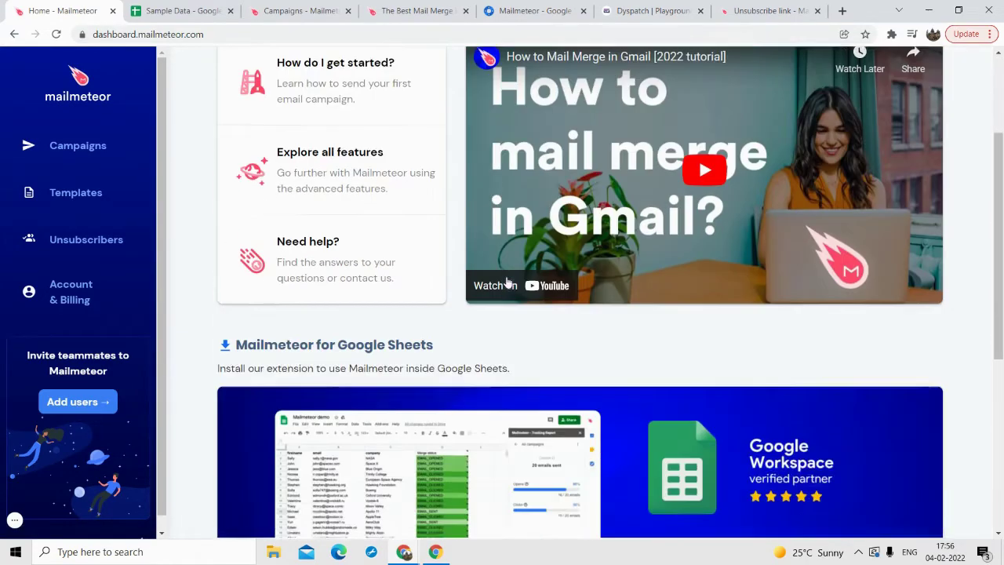
{"action": "scroll", "coordinate": [508, 283], "scroll_direction": "up", "scroll_amount": 3}
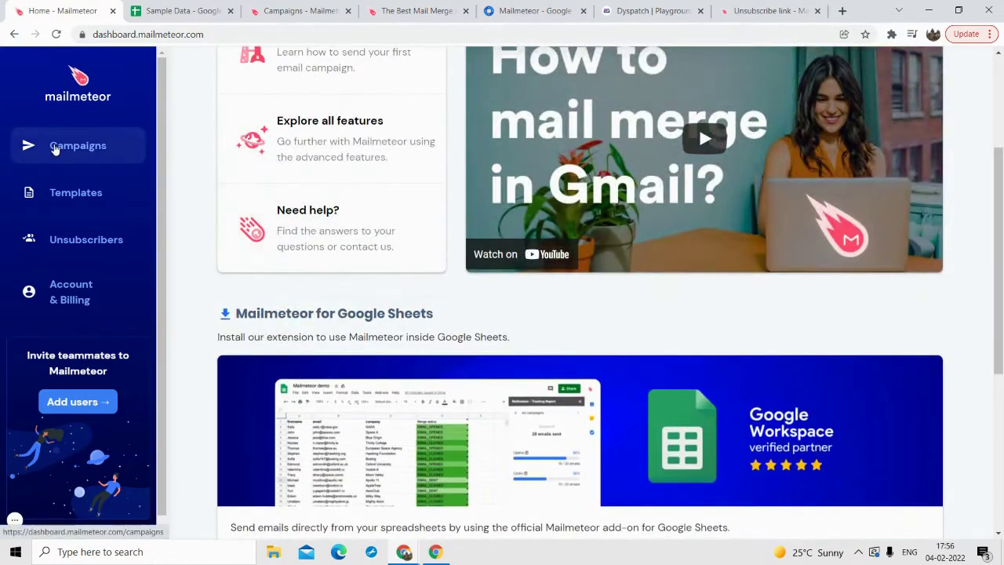
Open the campaigns list, check the contact columns in the Sample Data spreadsheet, and return to the list.
{"action": "left_click", "coordinate": [55, 149]}
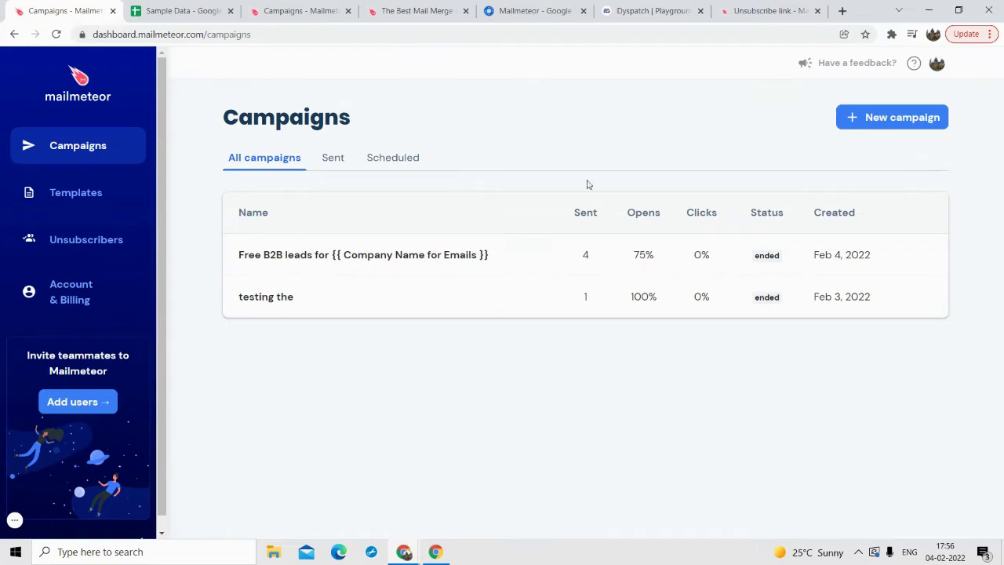
{"action": "left_click", "coordinate": [179, 11]}
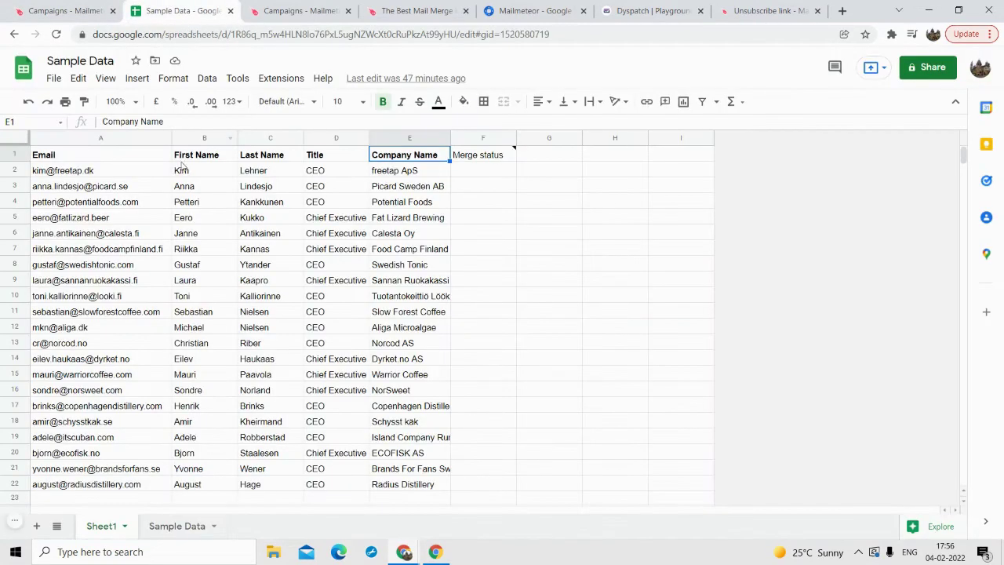
{"action": "left_click", "coordinate": [11, 7]}
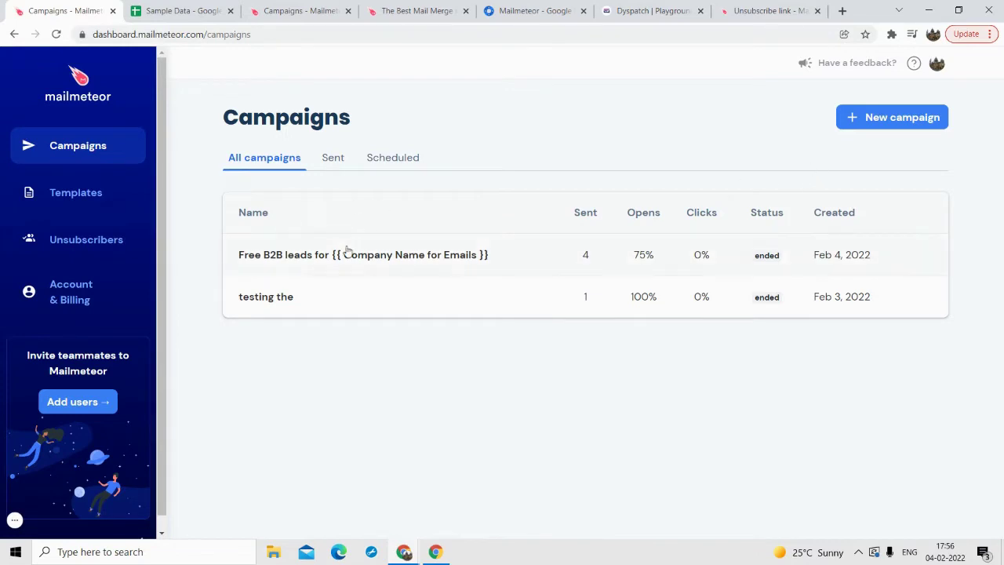
Start a new campaign and check its sender address options without changing the sender.
{"action": "left_click", "coordinate": [873, 119]}
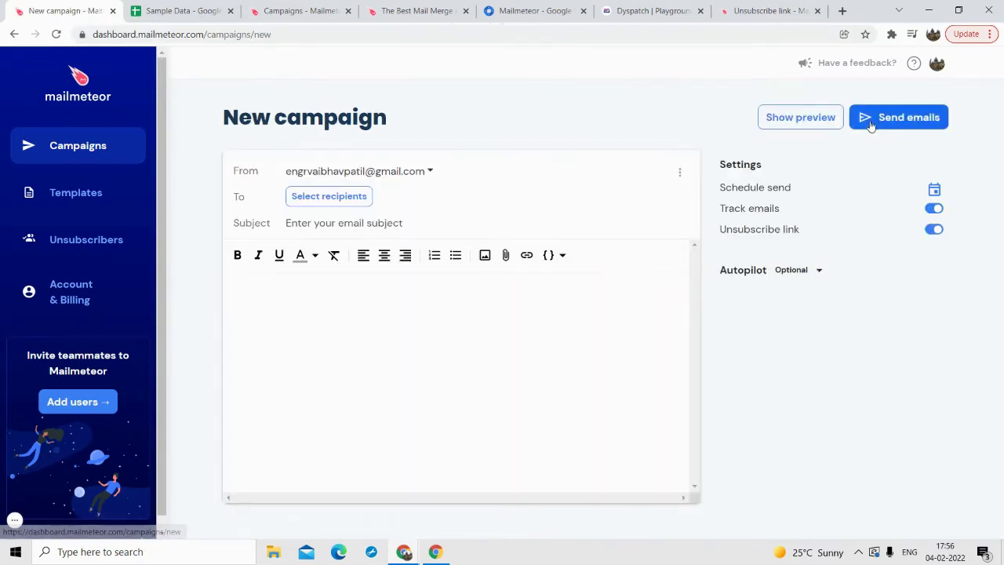
{"action": "left_click", "coordinate": [316, 174]}
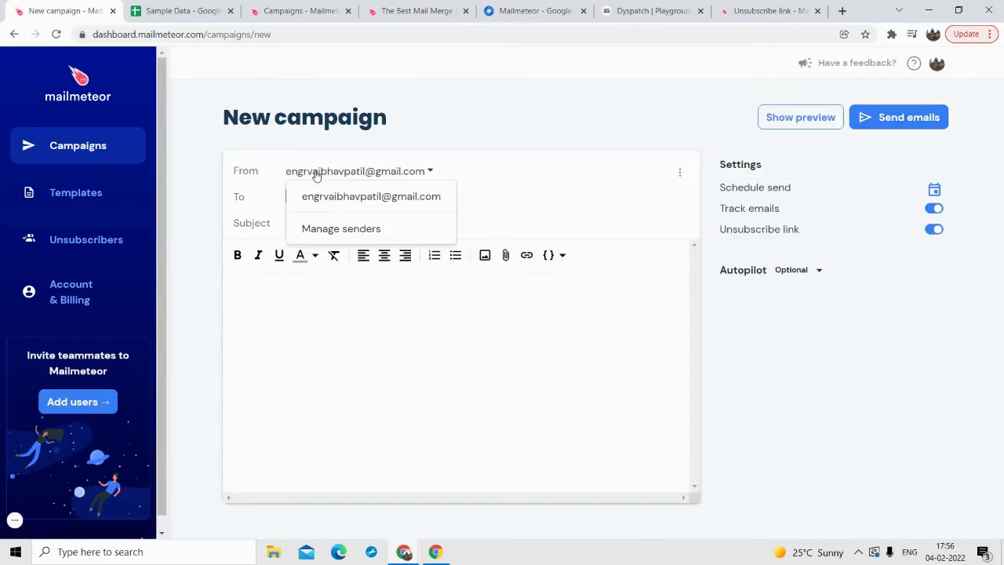
{"action": "left_click", "coordinate": [358, 176]}
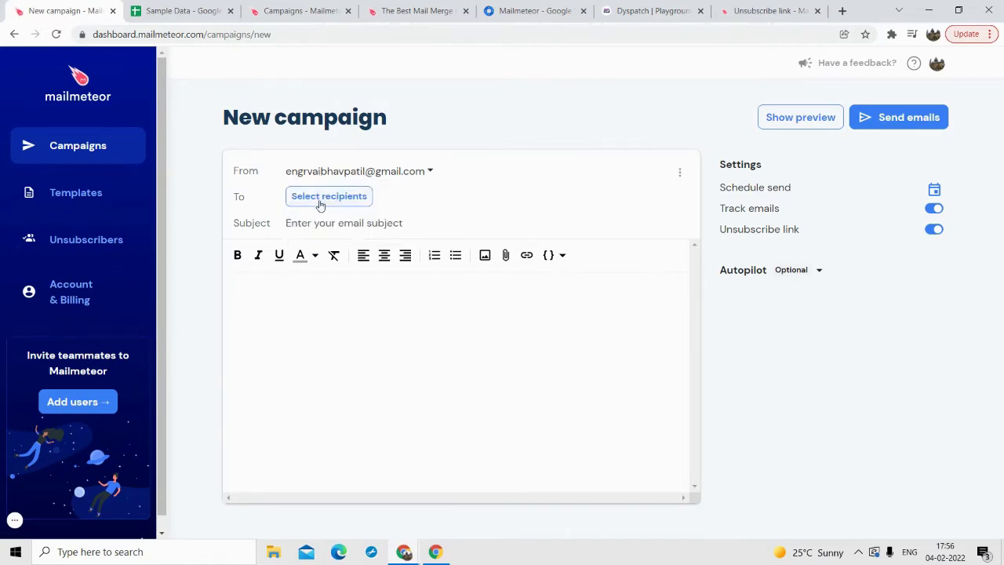
Review the recipient sources for the campaign: CSV import, copy / paste and Google Sheets, and close the selection without adding any.
{"action": "left_click", "coordinate": [322, 200]}
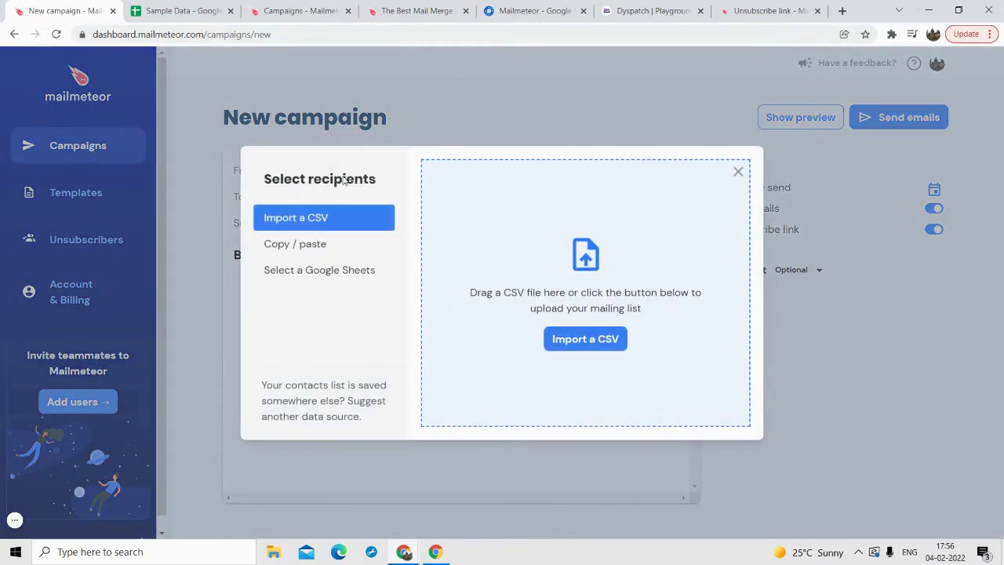
{"action": "left_click", "coordinate": [301, 245]}
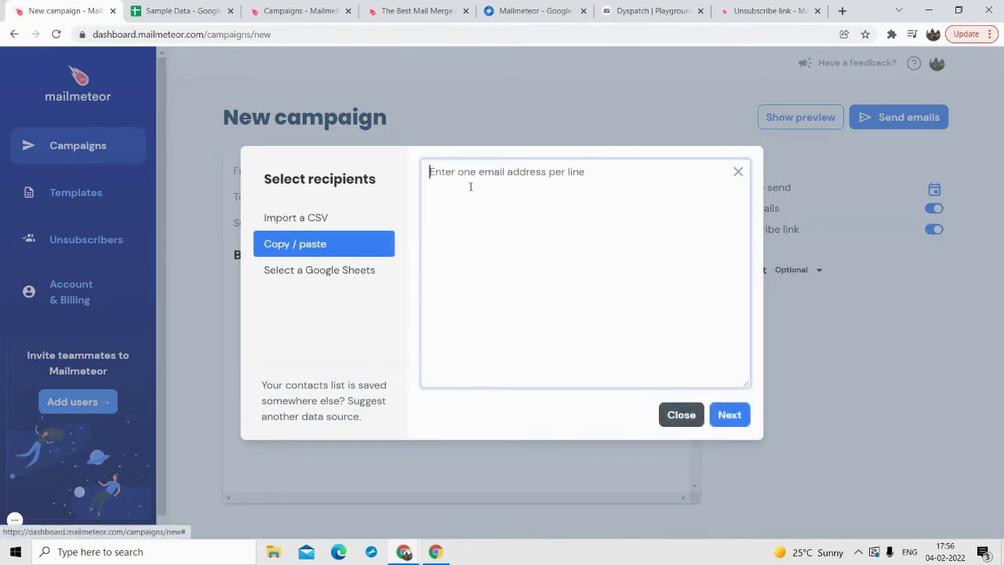
{"action": "left_click", "coordinate": [345, 271]}
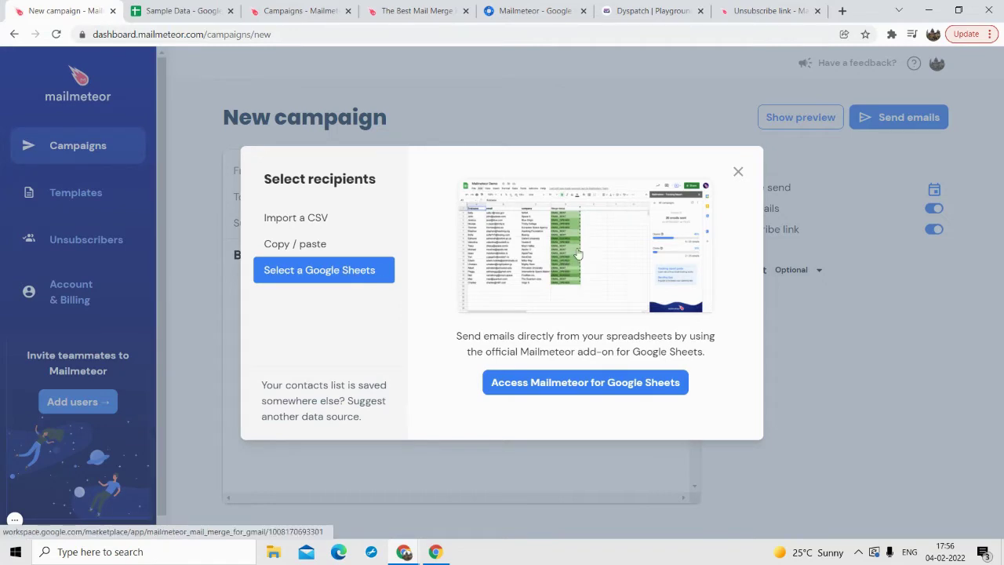
{"action": "left_click", "coordinate": [342, 240]}
{"action": "left_click", "coordinate": [330, 224]}
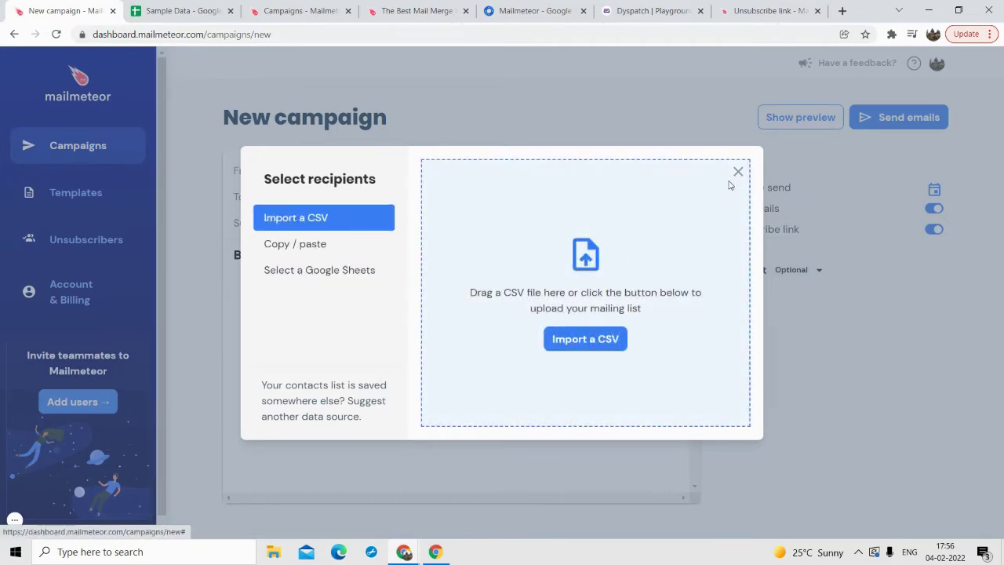
{"action": "left_click", "coordinate": [737, 171]}
Expand the new campaign's optional Autopilot settings.
{"action": "left_click", "coordinate": [317, 300]}
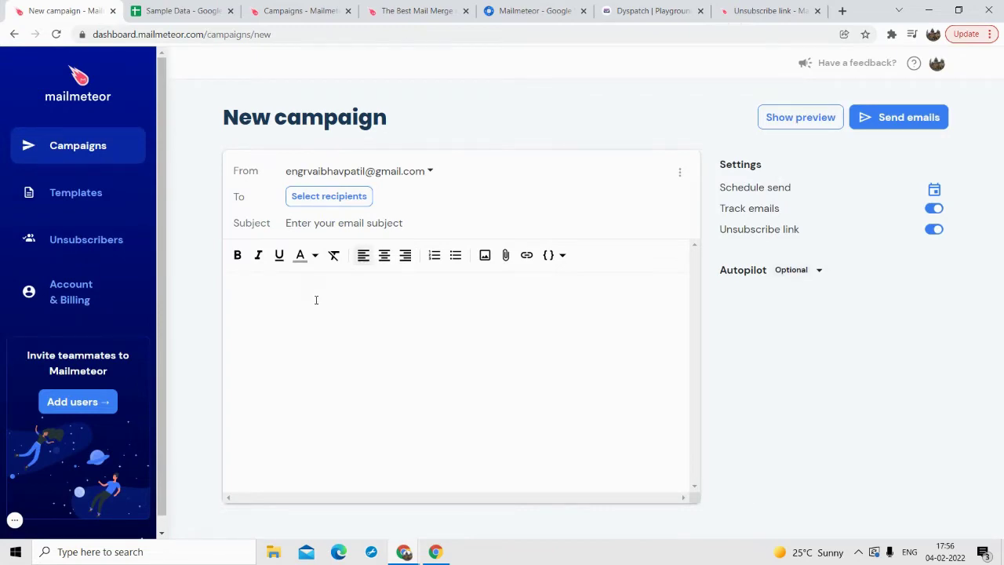
{"action": "left_click", "coordinate": [812, 273]}
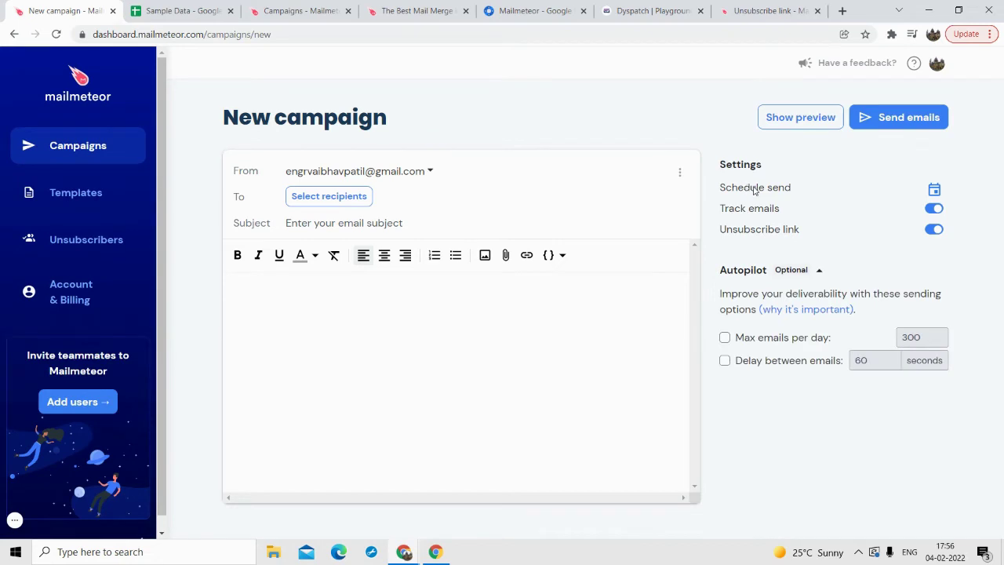
Check the campaign's schedule-send calendar without setting a date, and review the support page about the unsubscribe link.
{"action": "left_click", "coordinate": [934, 190]}
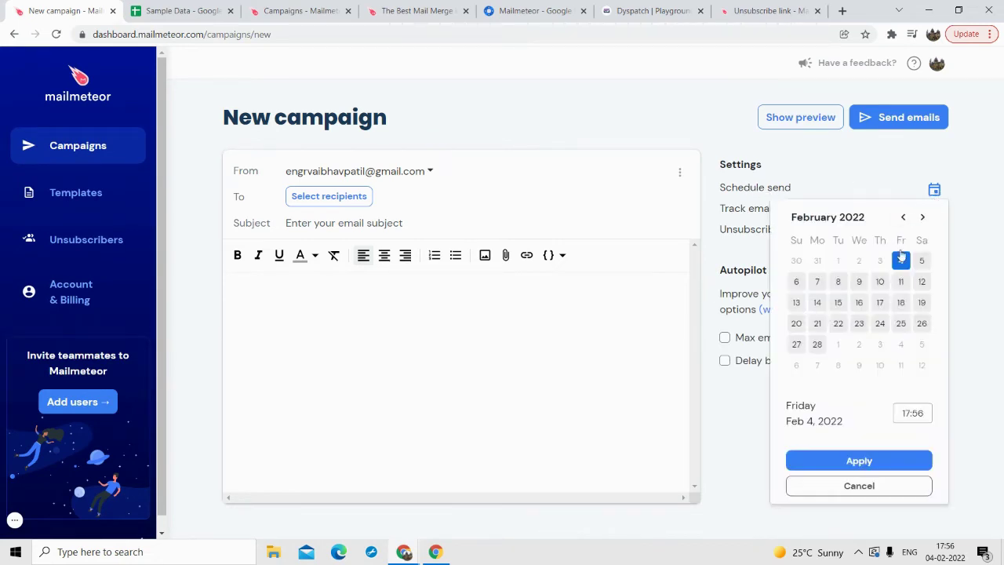
{"action": "left_click", "coordinate": [903, 196]}
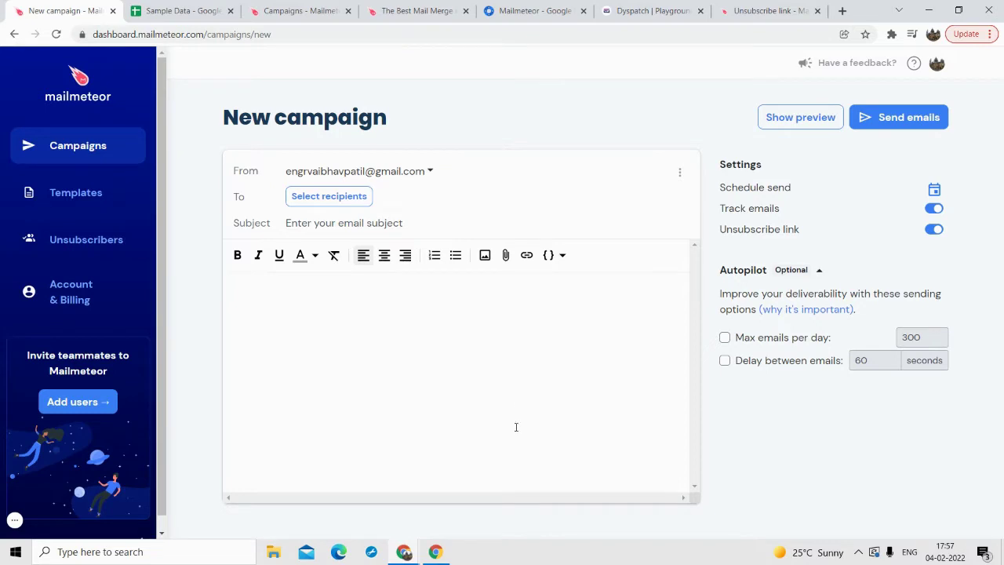
{"action": "left_click", "coordinate": [764, 11]}
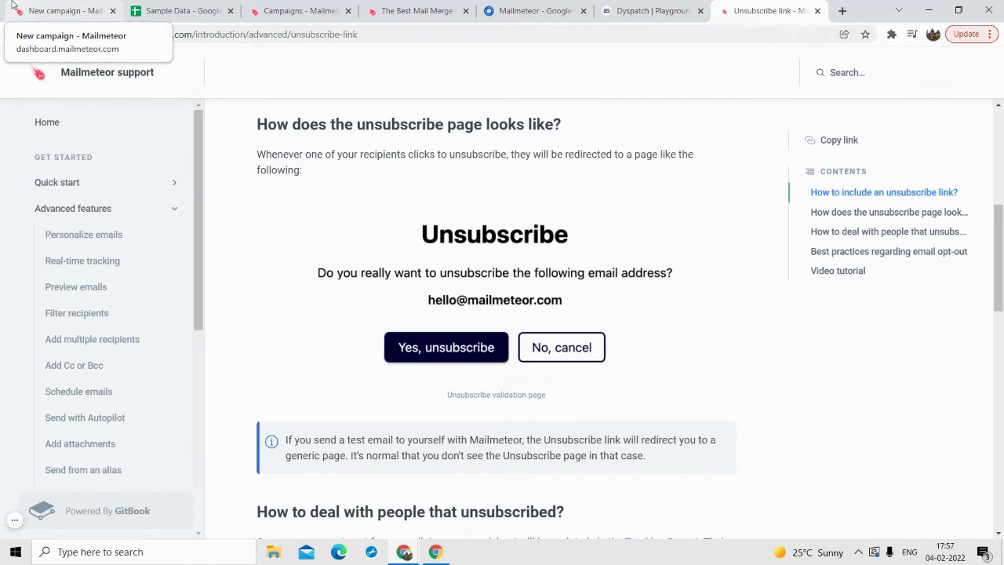
{"action": "left_click", "coordinate": [47, 10]}
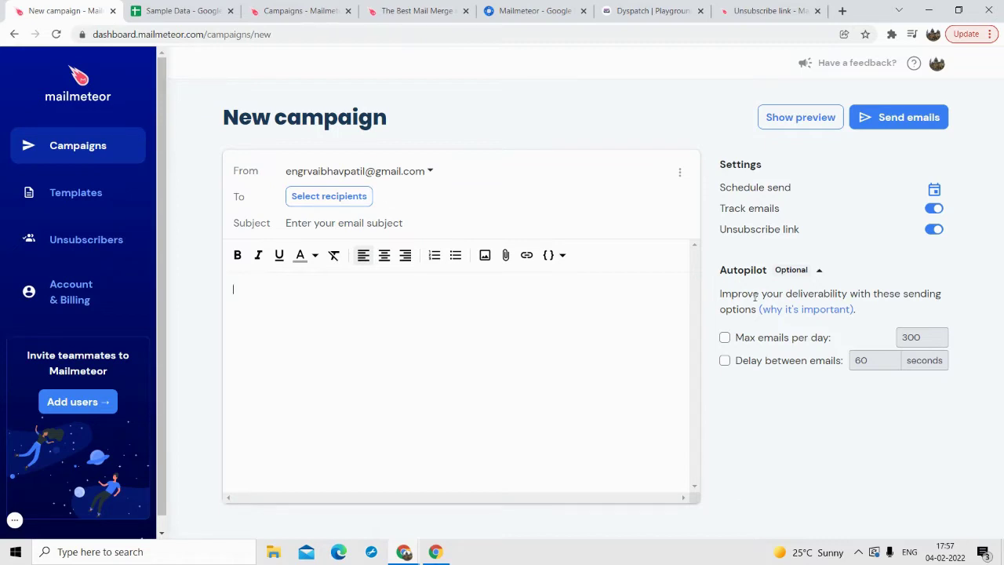
Enable both Autopilot limits, setting the maximum emails per day to 50 and the delay between emails to 10 seconds.
{"action": "left_click", "coordinate": [725, 338]}
{"action": "double_click", "coordinate": [912, 338]}
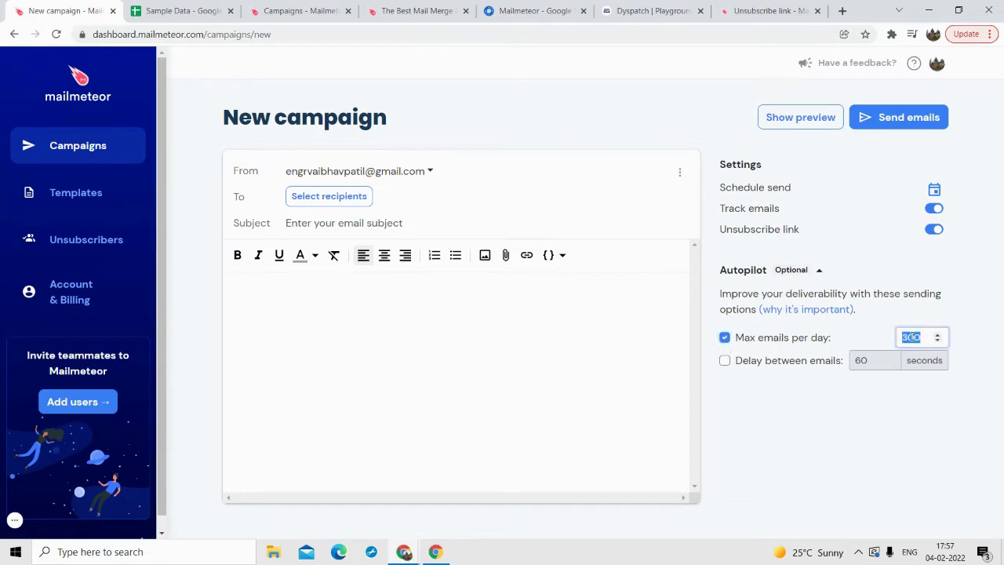
{"action": "type", "text": "50"}
{"action": "left_click", "coordinate": [725, 360]}
{"action": "double_click", "coordinate": [863, 360]}
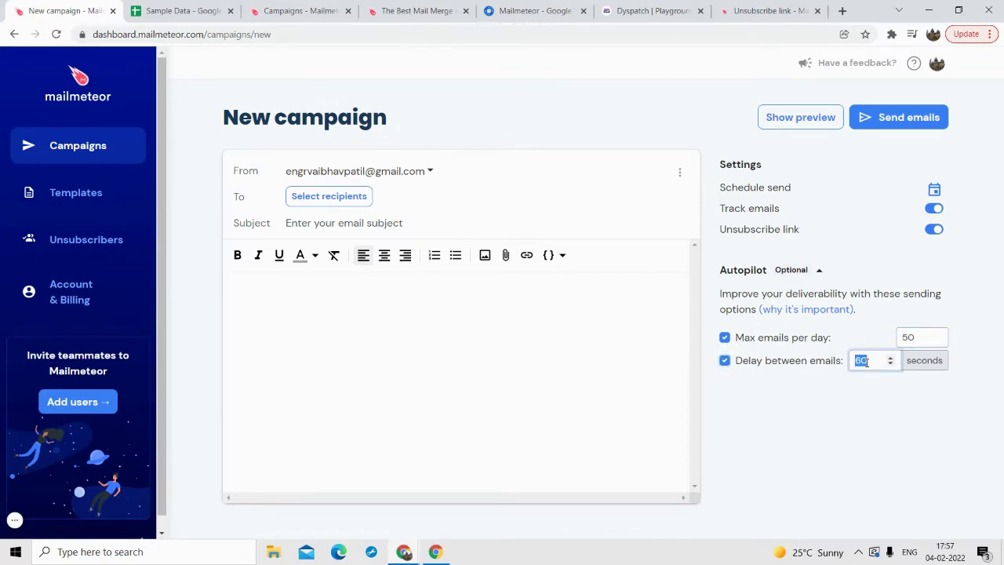
{"action": "type", "text": "10"}
{"action": "left_click", "coordinate": [827, 379]}
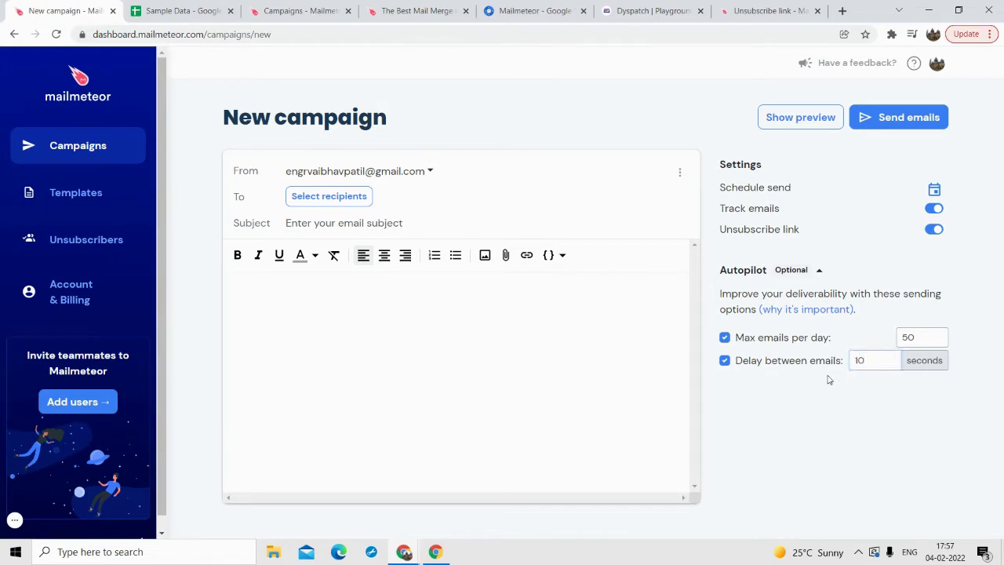
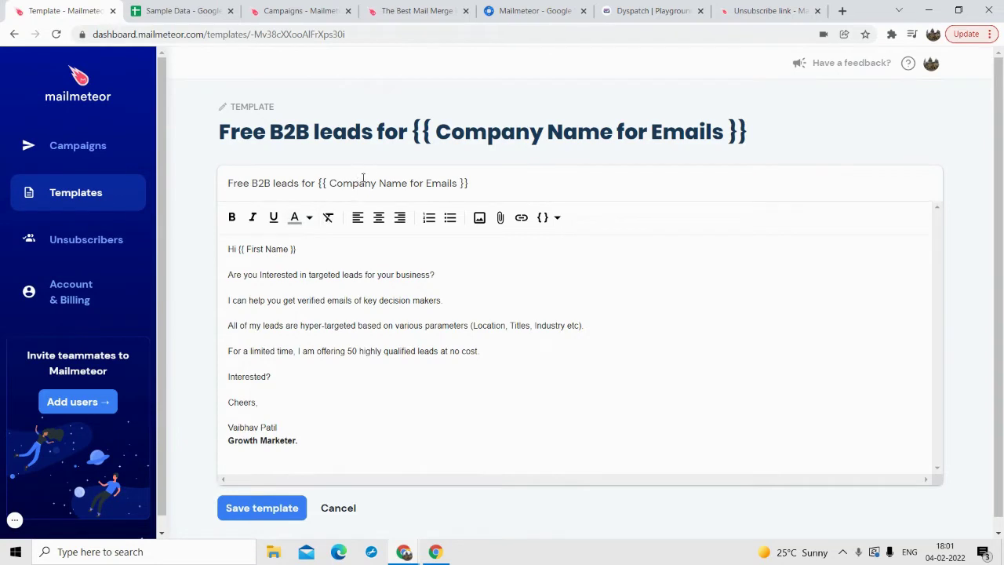
Examine the template's company name and first name variables and compare them with the Sample Data spreadsheet's First Name column.
{"action": "left_click_drag", "start_coordinate": [415, 135], "coordinate": [747, 121]}
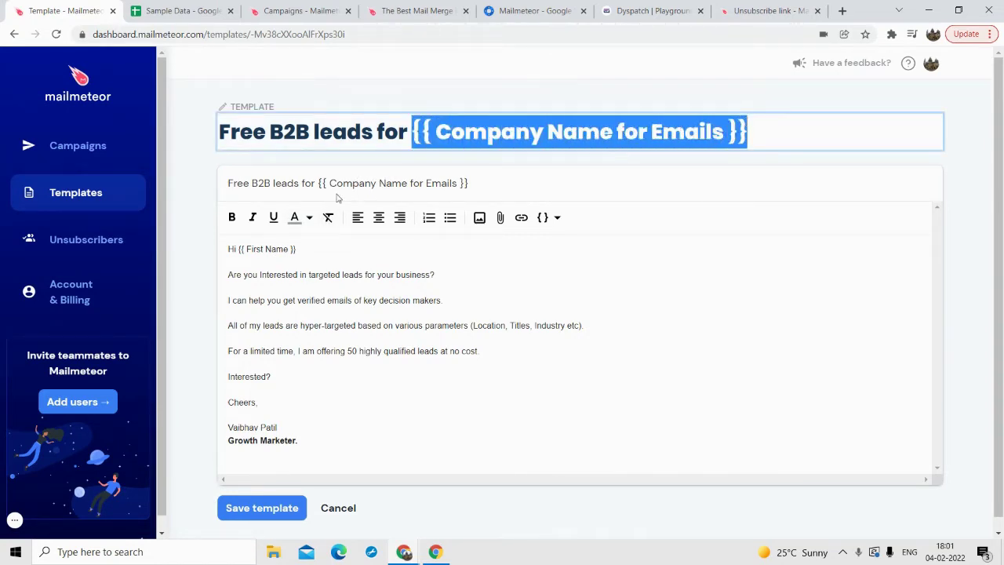
{"action": "left_click_drag", "start_coordinate": [319, 182], "coordinate": [469, 183]}
{"action": "left_click_drag", "start_coordinate": [237, 251], "coordinate": [297, 249]}
{"action": "left_click", "coordinate": [181, 10]}
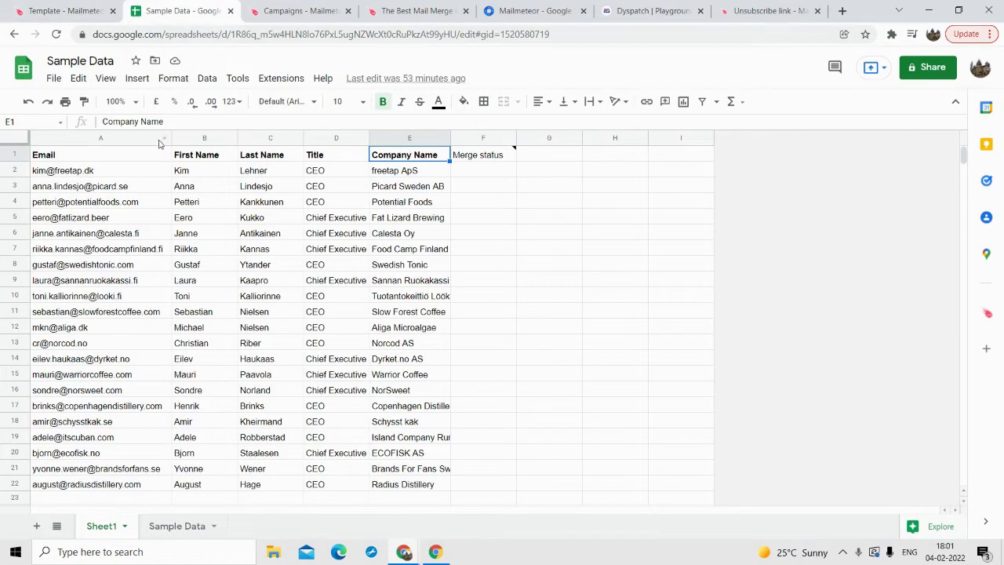
{"action": "key", "text": "ctrl+shift+Tab"}
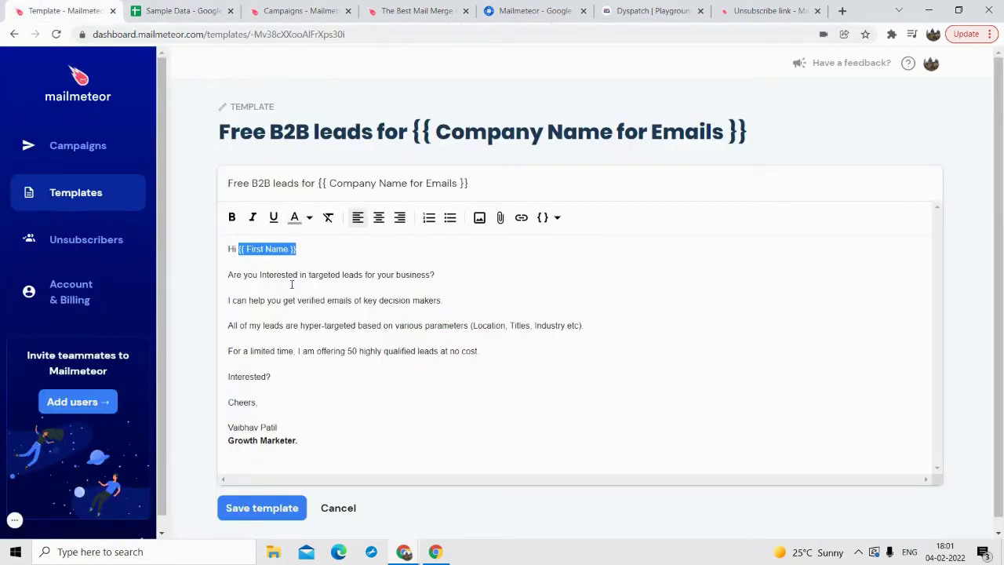
{"action": "key", "text": "ctrl+Tab"}
{"action": "left_click", "coordinate": [189, 161]}
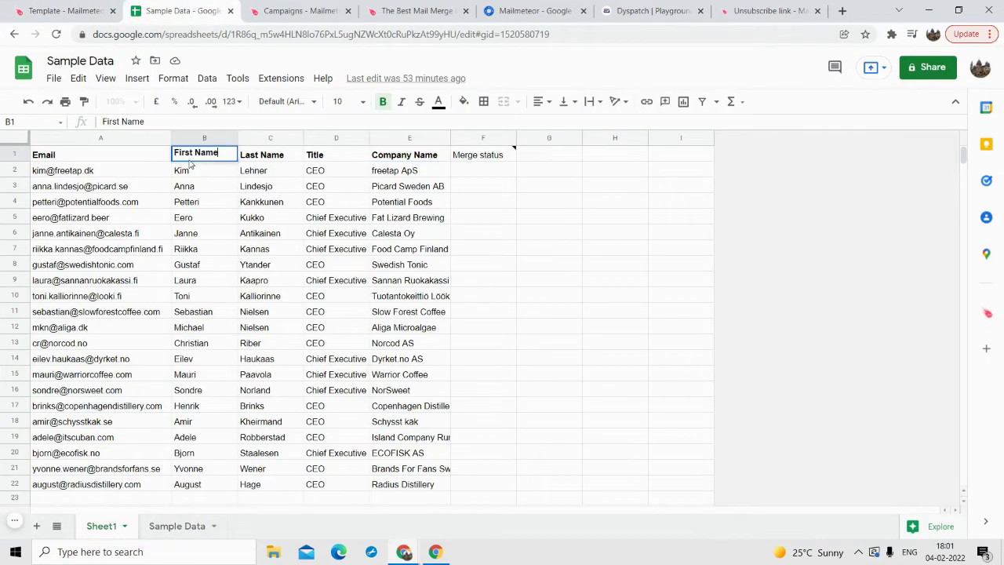
{"action": "left_click", "coordinate": [186, 233]}
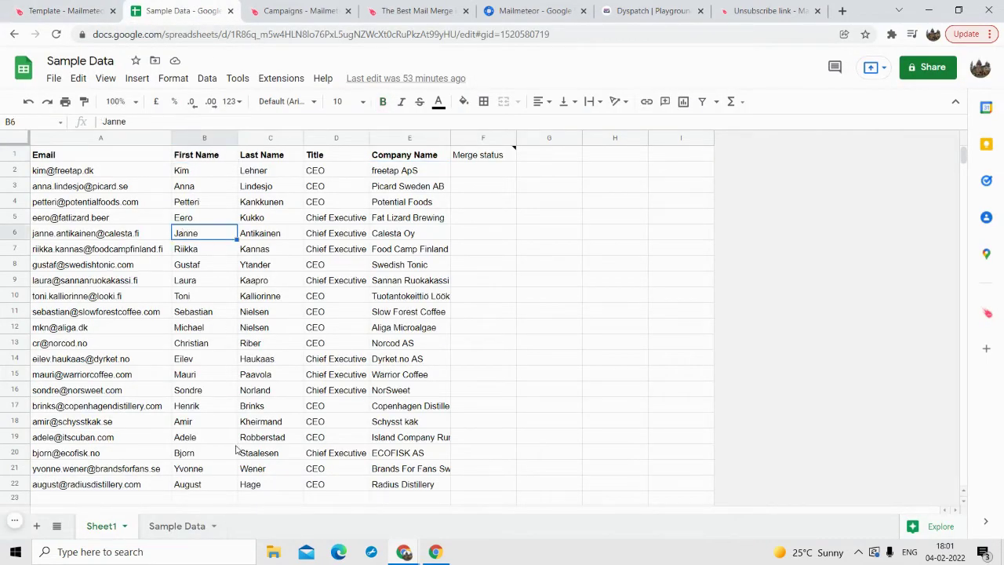
Return to the template and check the greeting's {{ First Name }} and the subject's {{ Company Name for Emails }} variable against the spreadsheet.
{"action": "key", "text": "ctrl+shift+Tab"}
{"action": "left_click", "coordinate": [240, 246]}
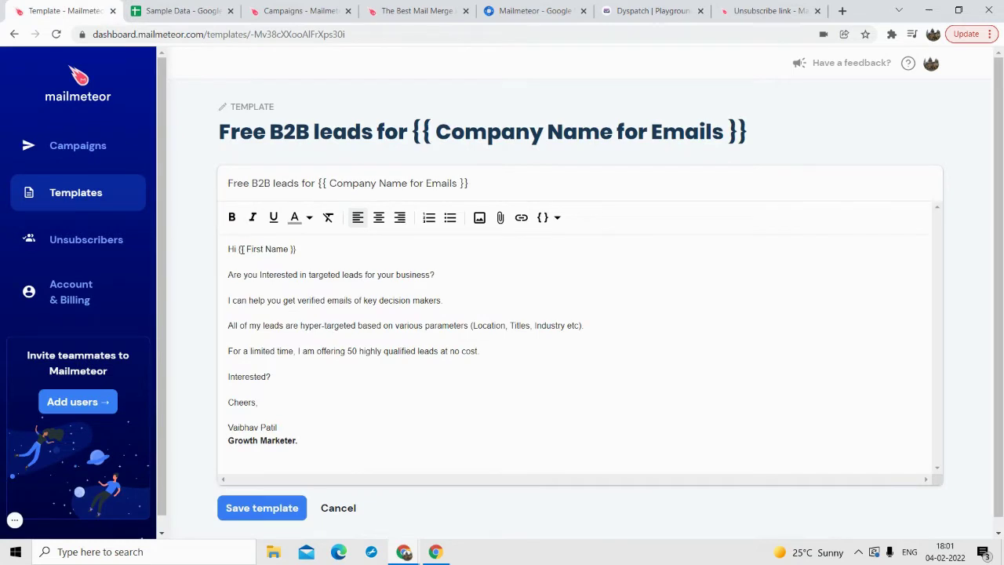
{"action": "left_click_drag", "start_coordinate": [237, 249], "coordinate": [297, 253]}
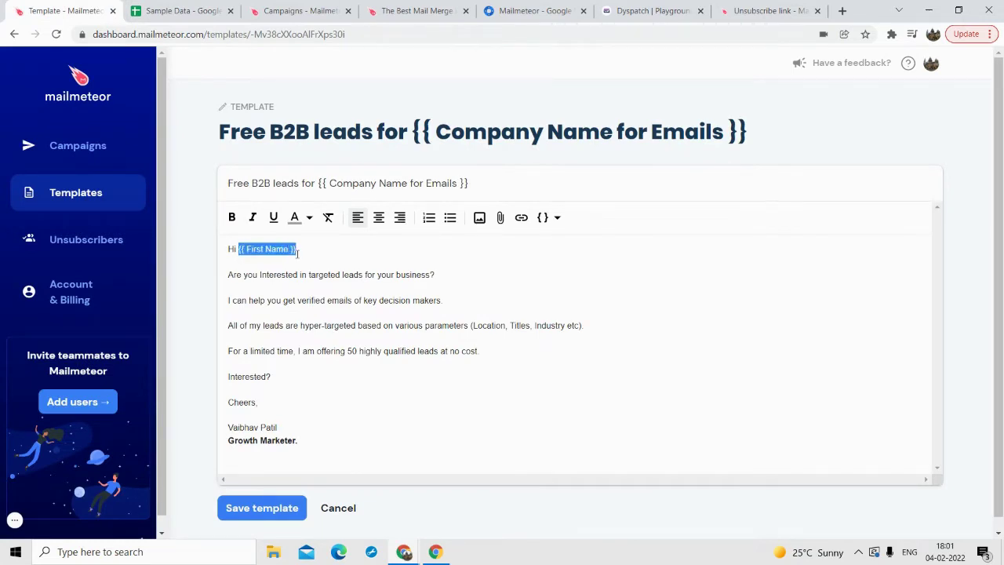
{"action": "left_click", "coordinate": [419, 184]}
{"action": "left_click_drag", "start_coordinate": [318, 183], "coordinate": [475, 201]}
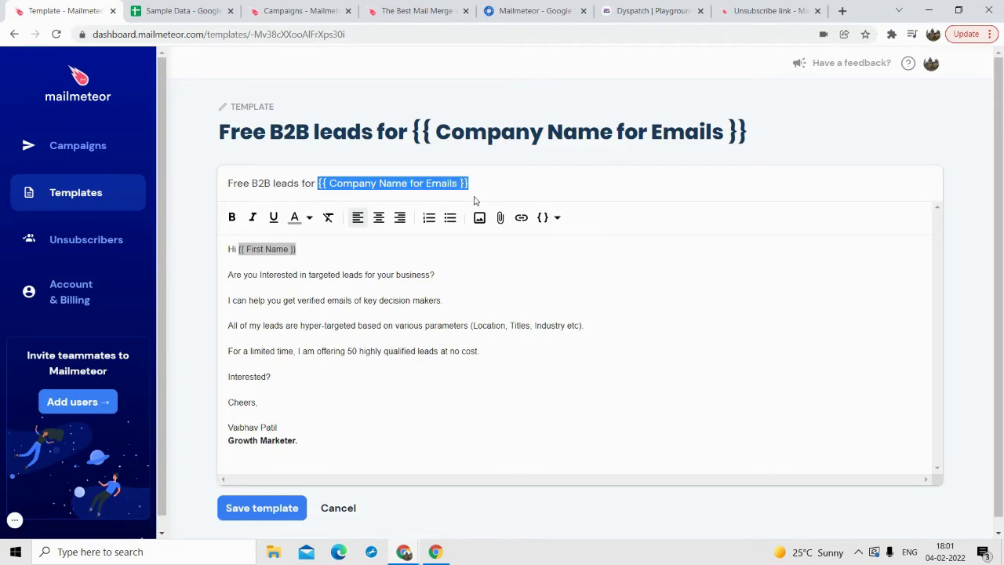
{"action": "left_click", "coordinate": [216, 8]}
{"action": "left_click", "coordinate": [63, 11]}
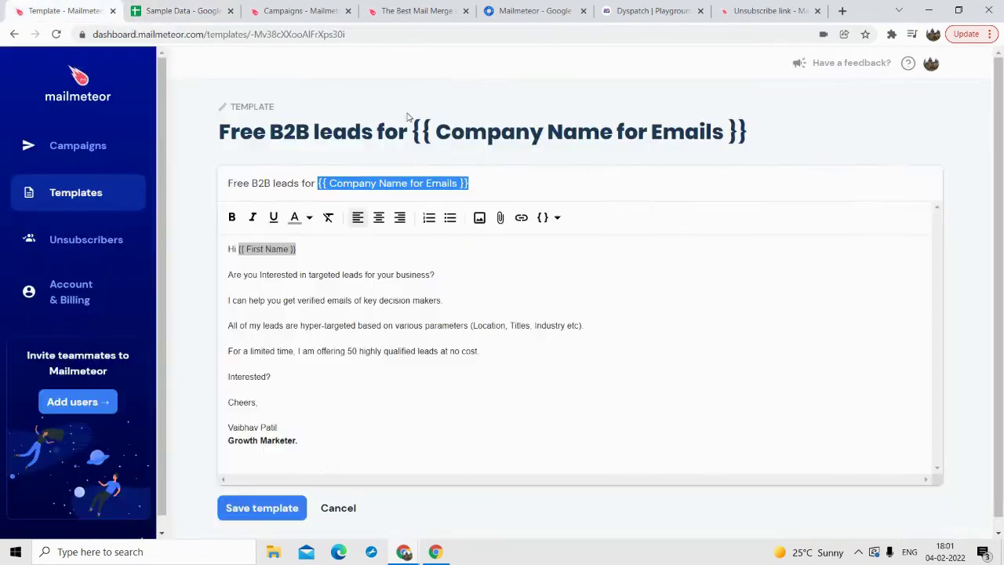
Shorten the variable in the template's subject to {{ Company Name }} and compare it with the spreadsheet's matching column header.
{"action": "left_click", "coordinate": [426, 186]}
{"action": "left_click_drag", "start_coordinate": [409, 186], "coordinate": [463, 184]}
{"action": "left_click", "coordinate": [407, 245]}
{"action": "left_click", "coordinate": [408, 185]}
{"action": "key", "text": "BackSpace"}
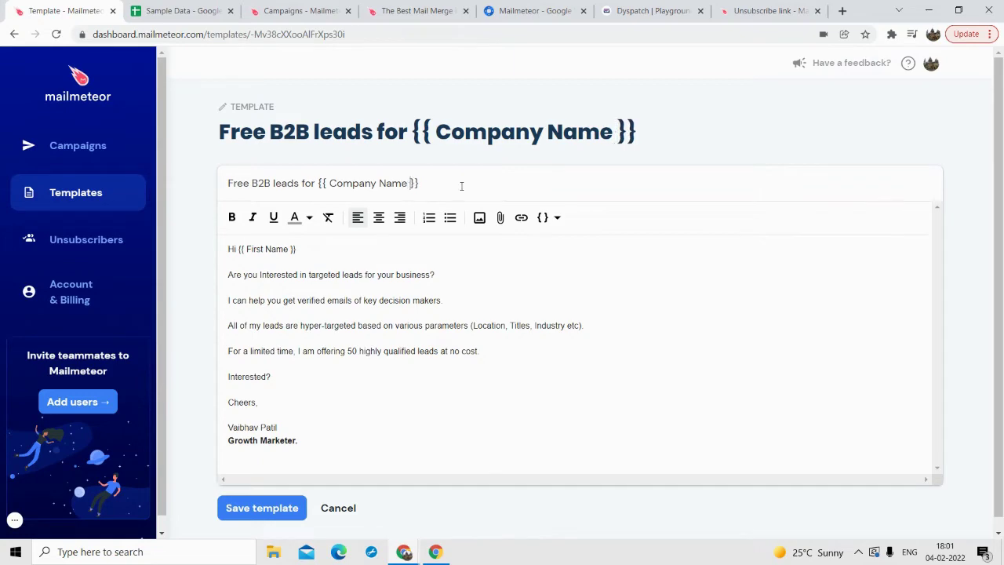
{"action": "left_click", "coordinate": [161, 7]}
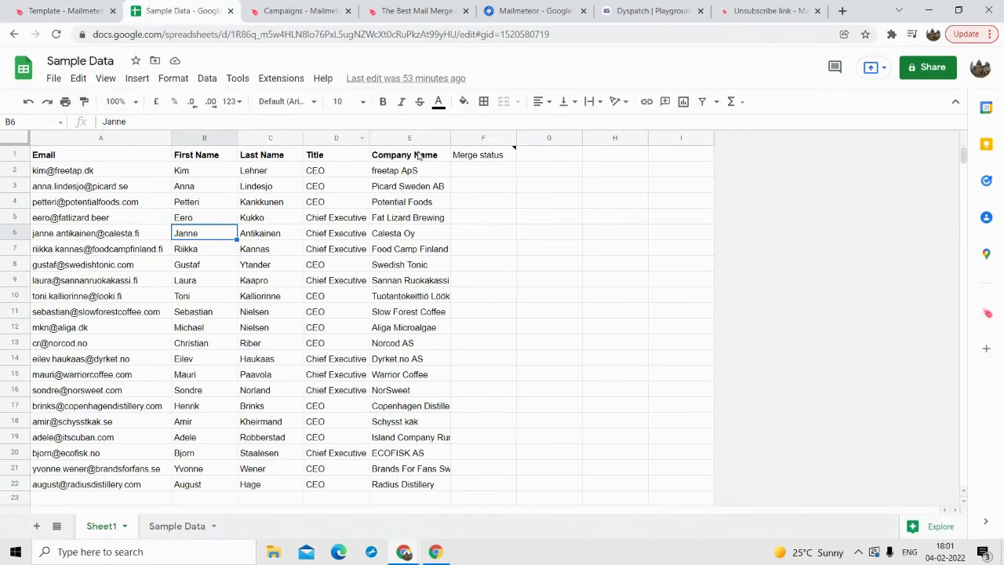
{"action": "left_click", "coordinate": [63, 10]}
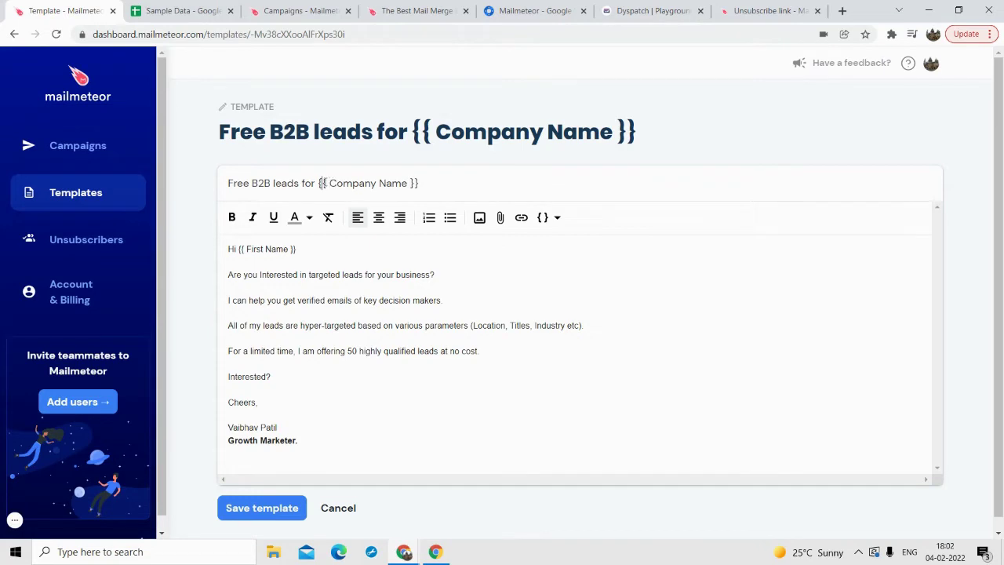
{"action": "left_click", "coordinate": [326, 183]}
Look through the past campaigns, including the overview of "testing the", and open the new campaign form.
{"action": "left_click", "coordinate": [100, 149]}
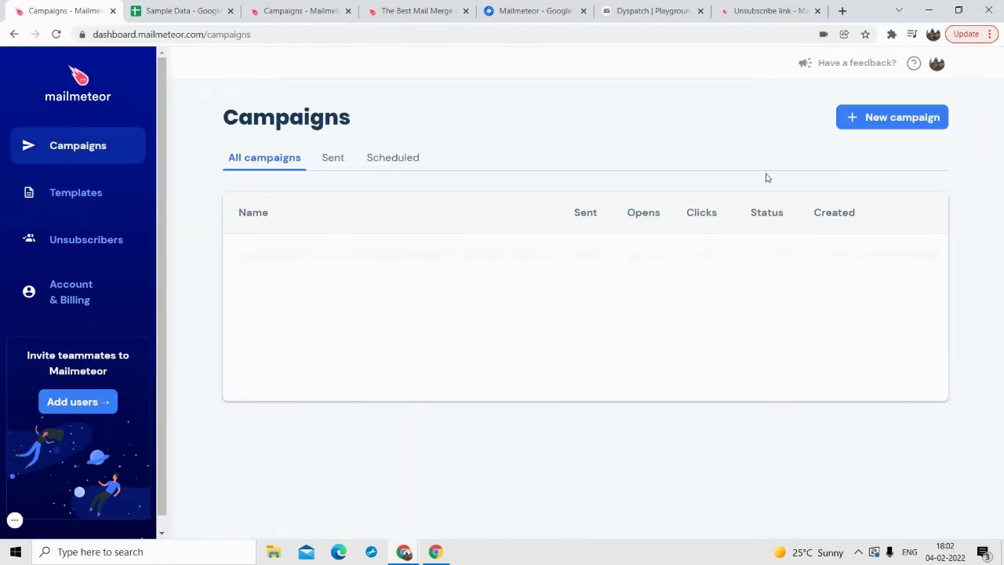
{"action": "left_click", "coordinate": [408, 257]}
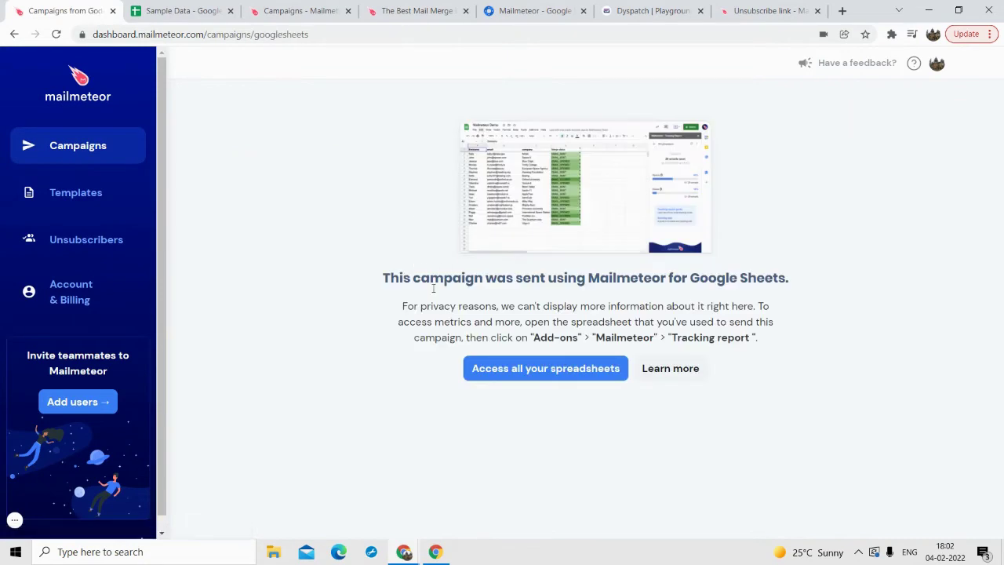
{"action": "left_click", "coordinate": [67, 141]}
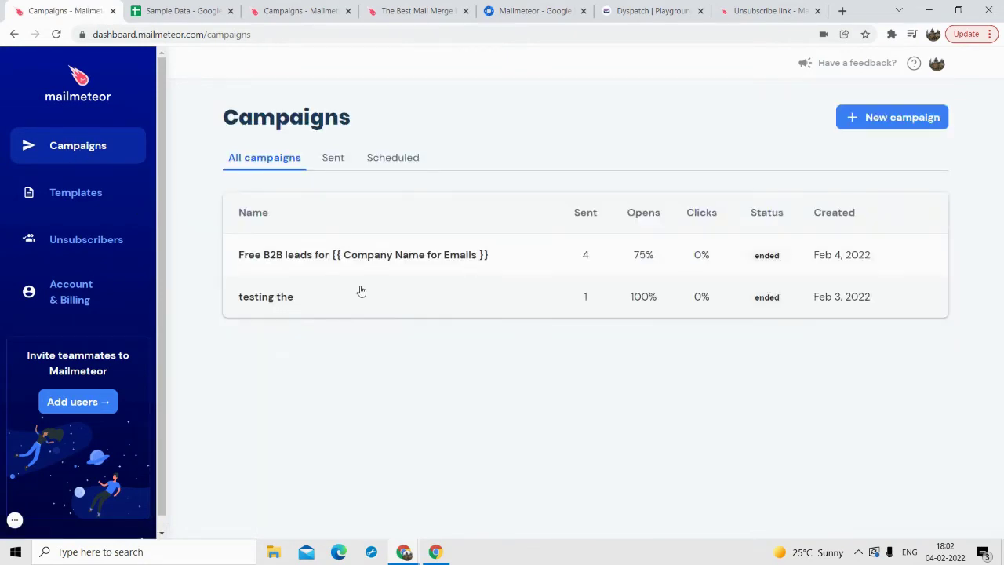
{"action": "left_click", "coordinate": [334, 295]}
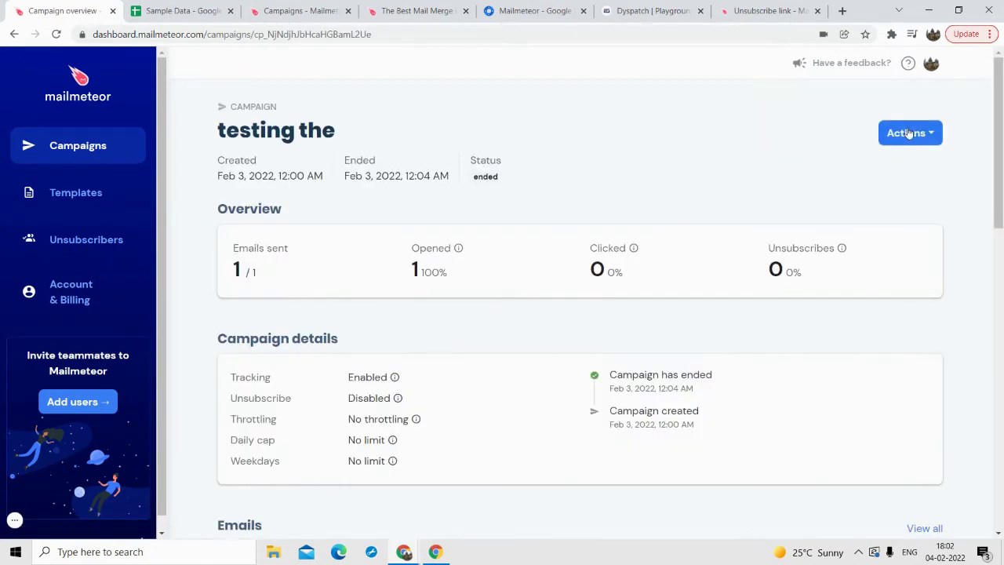
{"action": "left_click", "coordinate": [105, 149]}
{"action": "left_click", "coordinate": [894, 118]}
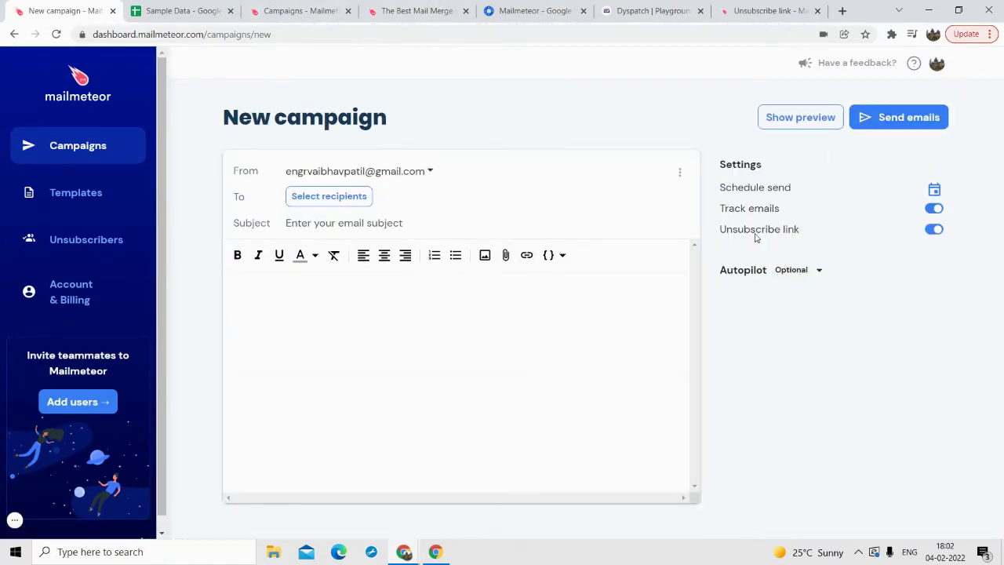
Open the "Free B2B leads for {{ Company Name for Emails }}" template and add the line "Click here to unsubscribe" below the signature.
{"action": "left_click", "coordinate": [75, 198]}
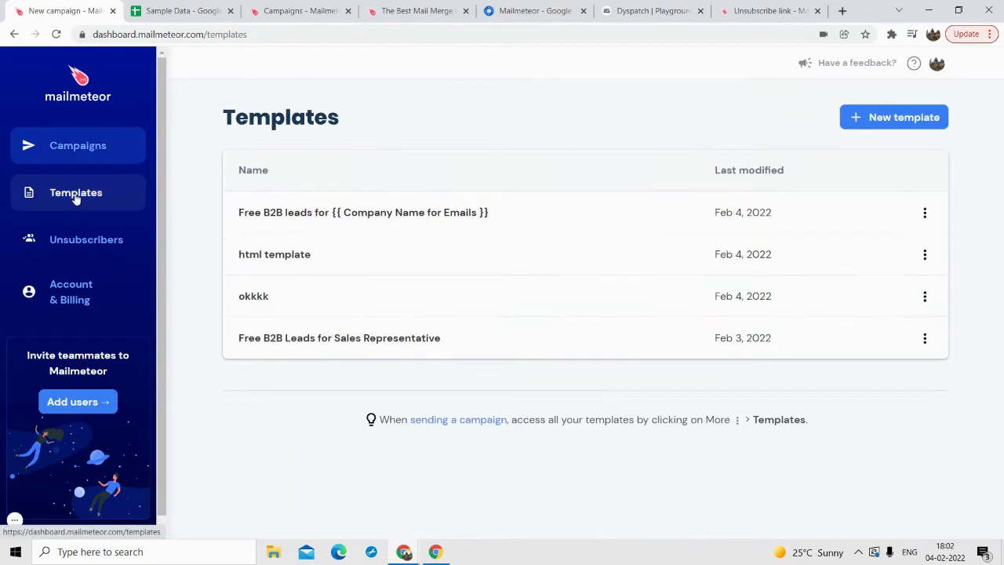
{"action": "left_click", "coordinate": [286, 225]}
{"action": "scroll", "coordinate": [325, 426], "scroll_direction": "down", "scroll_amount": 1}
{"action": "left_click", "coordinate": [322, 426]}
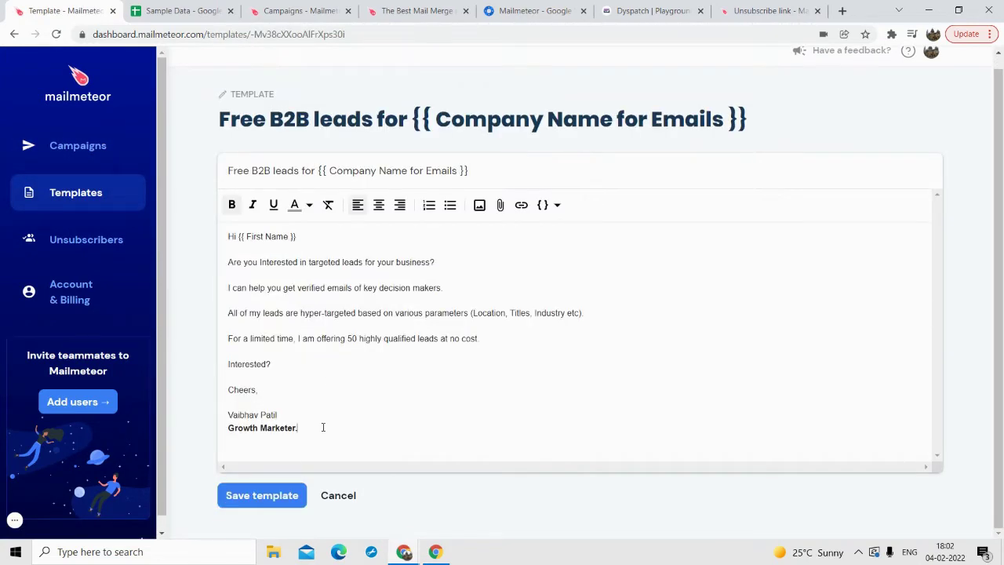
{"action": "key", "text": "Return"}
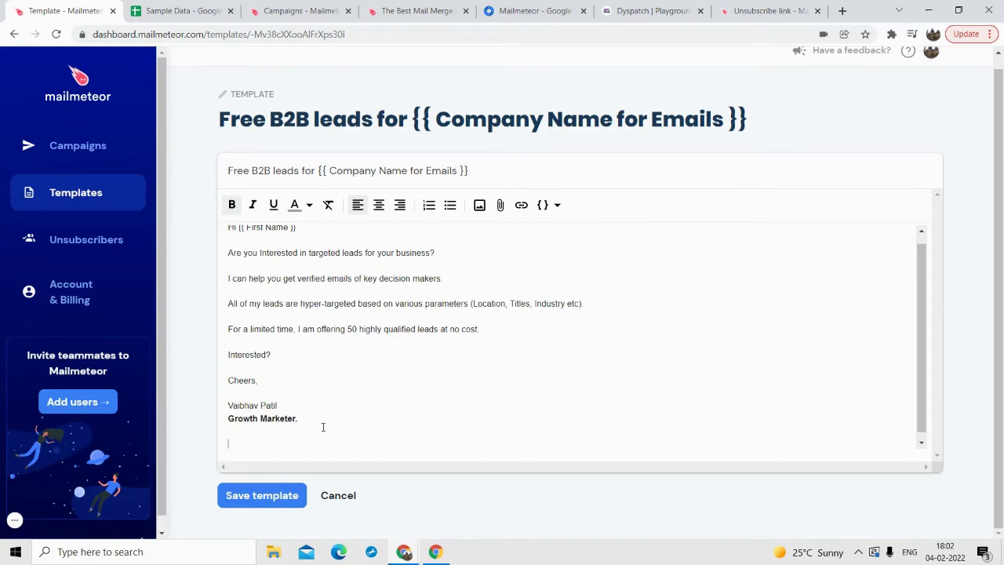
{"action": "type", "text": "Clik"}
{"action": "key", "text": "BackSpace"}
{"action": "key", "text": "BackSpace"}
{"action": "type", "text": "ikc"}
{"action": "type", "text": "k"}
{"action": "type", "text": " here to un"}
{"action": "type", "text": "sc"}
{"action": "key", "text": "BackSpace"}
{"action": "type", "text": "subscribe"}
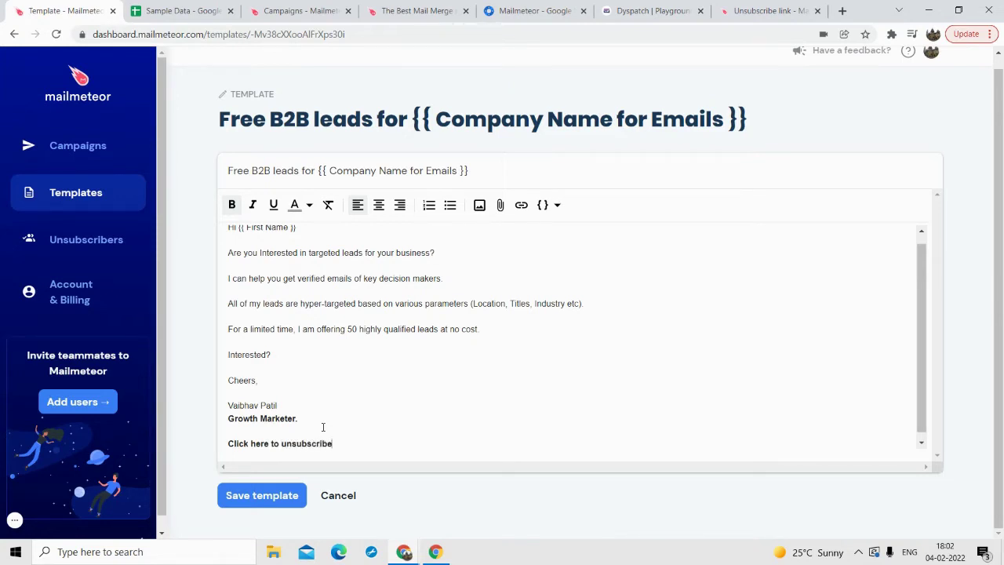
Link the "Click here to unsubscribe" line to {{ unsubscribe }}.
{"action": "triple_click", "coordinate": [306, 444]}
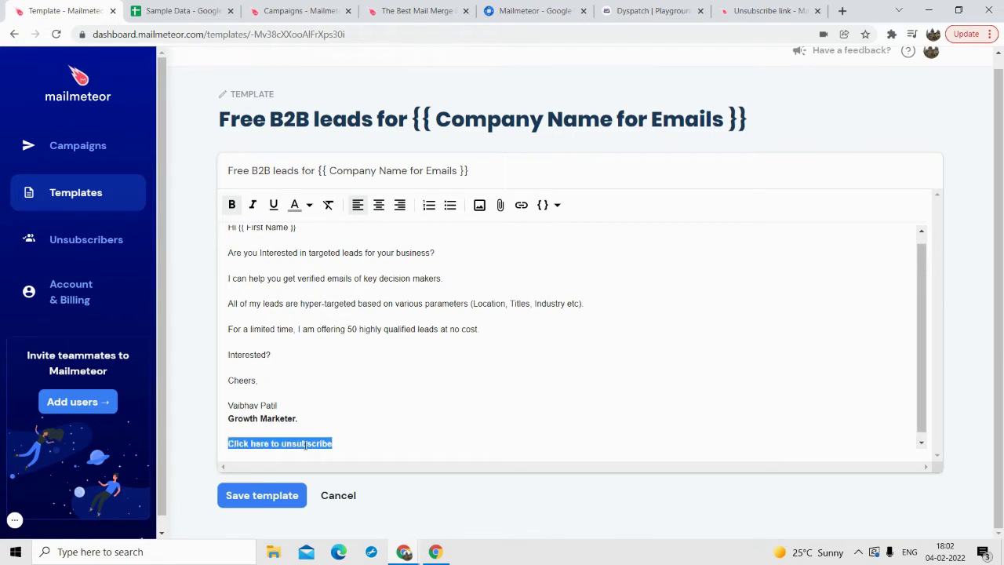
{"action": "left_click", "coordinate": [523, 206]}
{"action": "left_click", "coordinate": [457, 313]}
{"action": "key", "text": "ctrl+a"}
{"action": "key", "text": "BackSpace"}
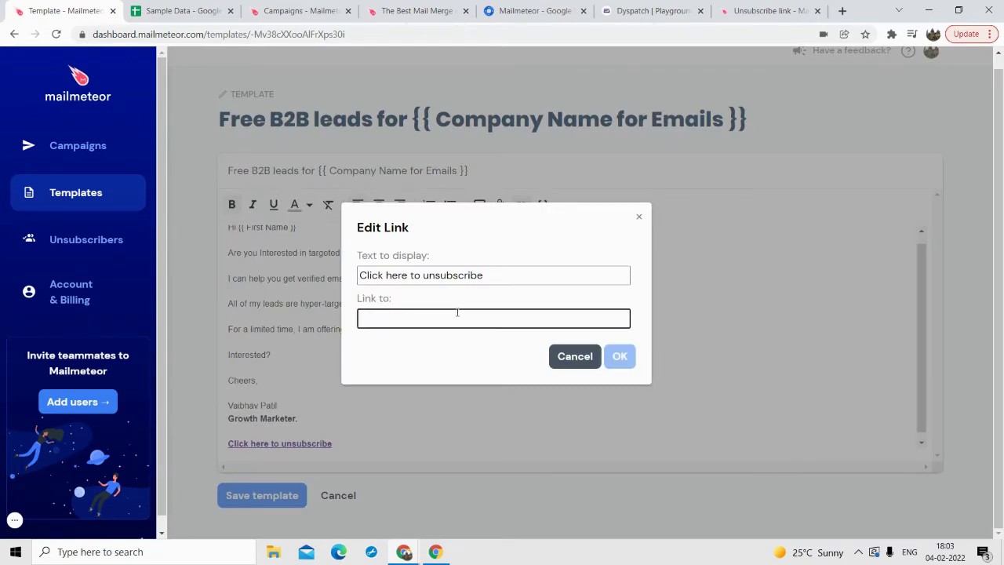
{"action": "type", "text": "{{ unsubscribe"}
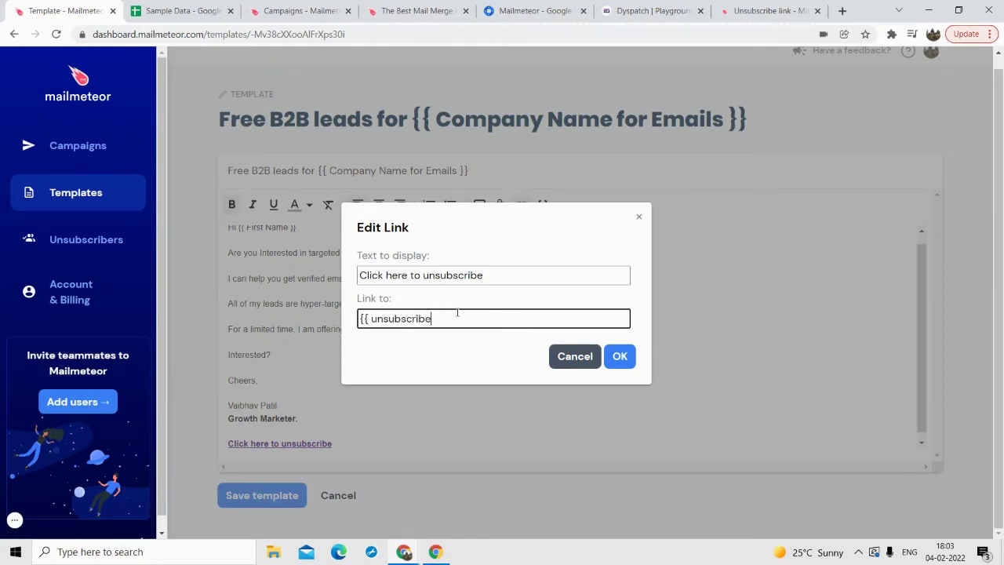
{"action": "type", "text": " }}"}
{"action": "left_click", "coordinate": [620, 356]}
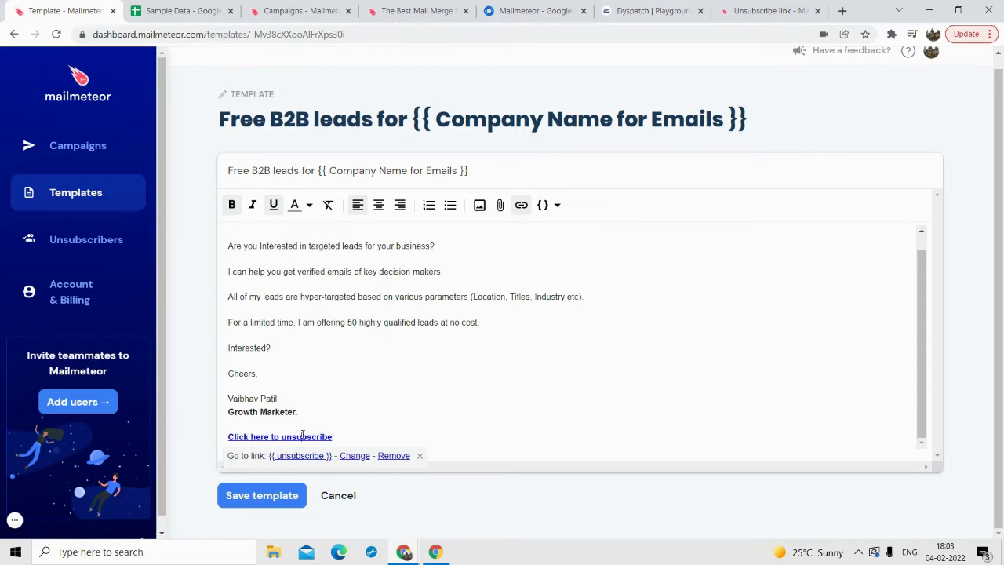
Switch to the Dyspatch Playground page.
{"action": "left_click", "coordinate": [651, 10]}
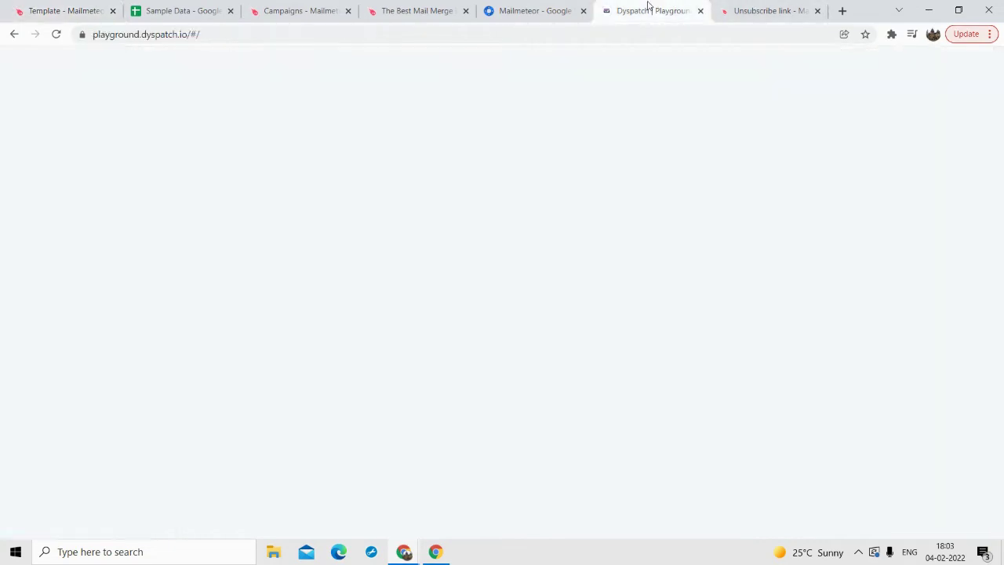
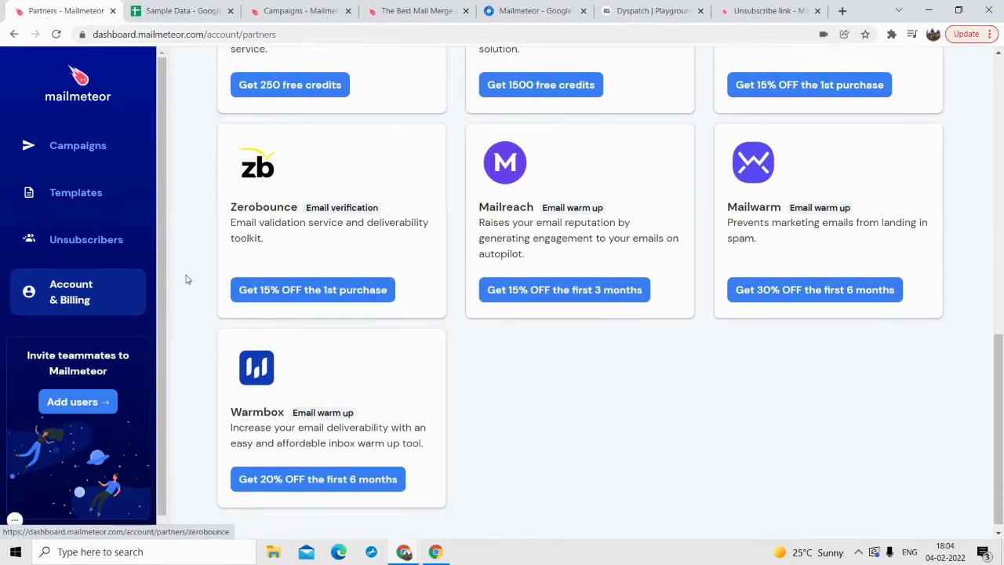
Look over the partner offers and open the campaigns list.
{"action": "scroll", "coordinate": [307, 361], "scroll_direction": "up", "scroll_amount": 6}
{"action": "scroll", "coordinate": [314, 348], "scroll_direction": "up", "scroll_amount": 4}
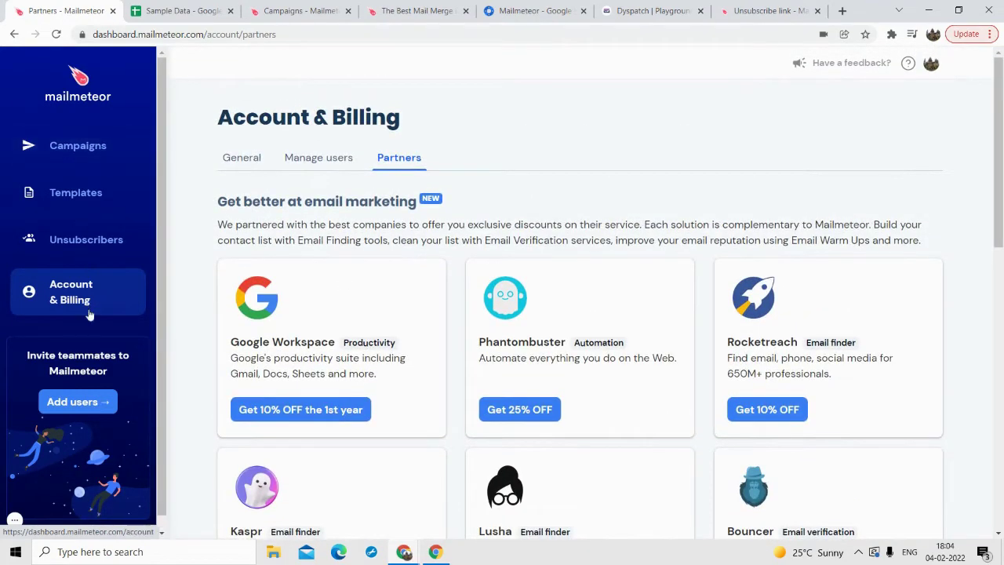
{"action": "left_click", "coordinate": [108, 141]}
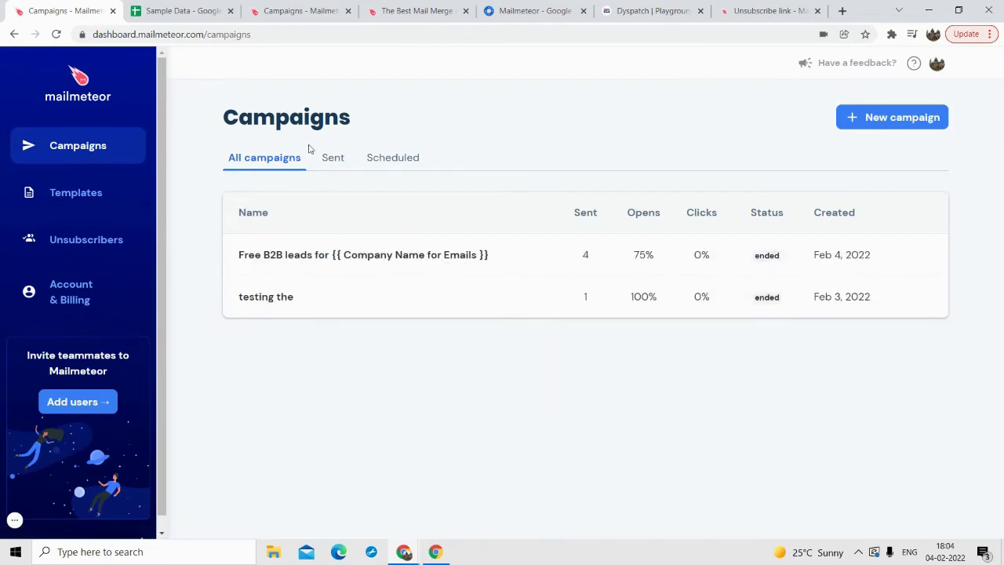
Switch to Mailmeteor's Google Workspace Marketplace listing, bring up the uninstall confirmation and cancel it.
{"action": "left_click", "coordinate": [513, 9]}
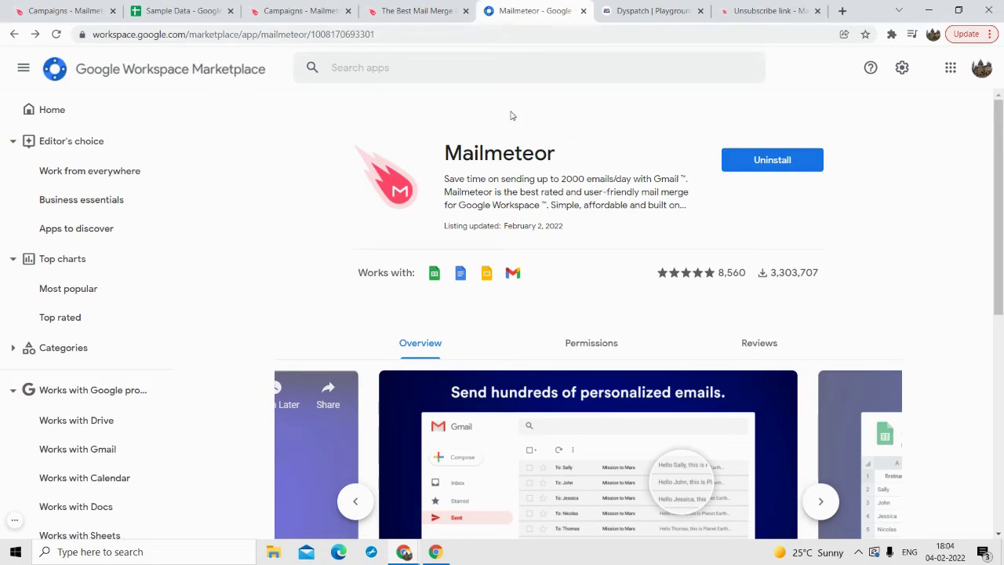
{"action": "left_click", "coordinate": [726, 160]}
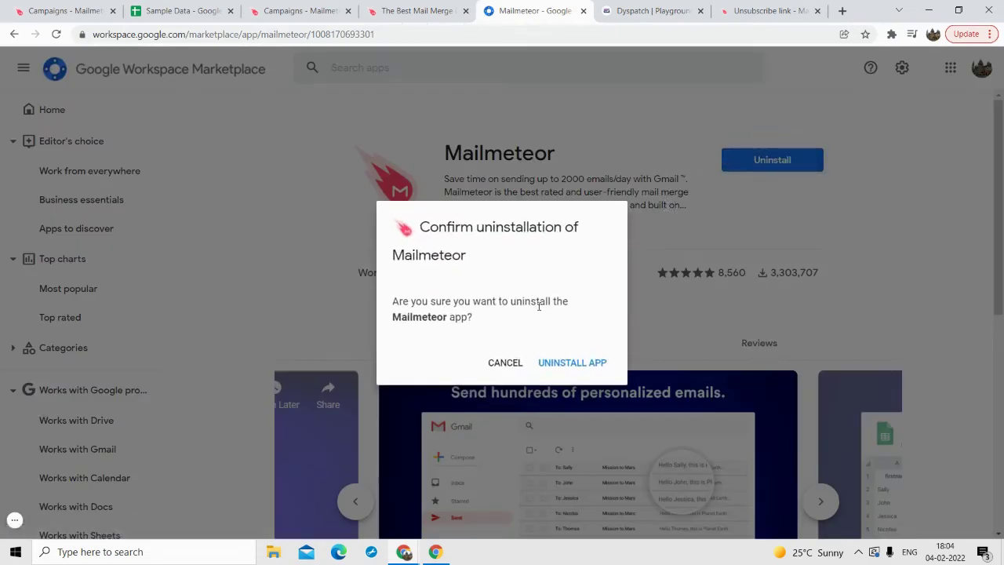
{"action": "left_click", "coordinate": [504, 362]}
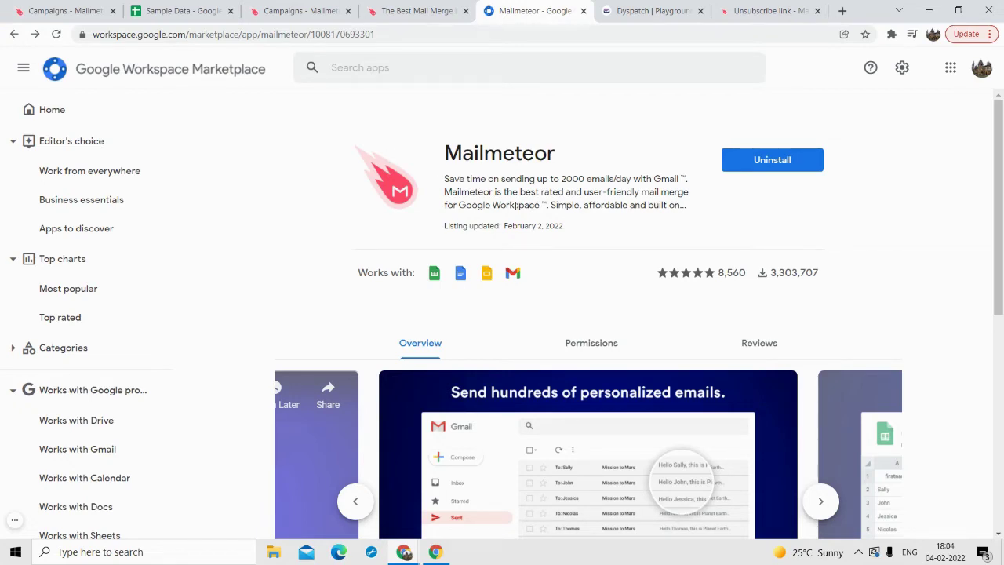
Switch to the Sample Data spreadsheet and look at the Mailmeteor extension's commands.
{"action": "left_click", "coordinate": [182, 11]}
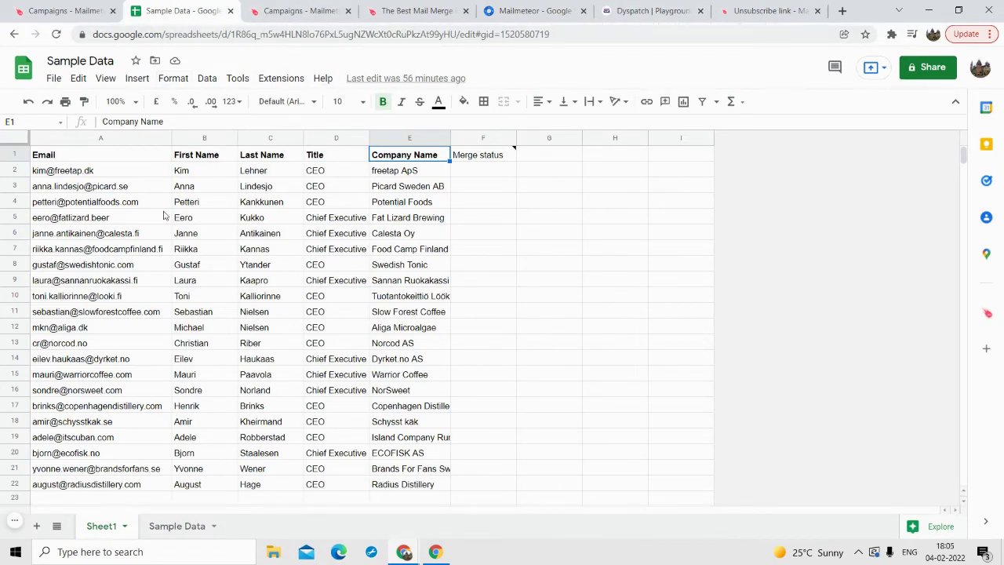
{"action": "left_click", "coordinate": [409, 283]}
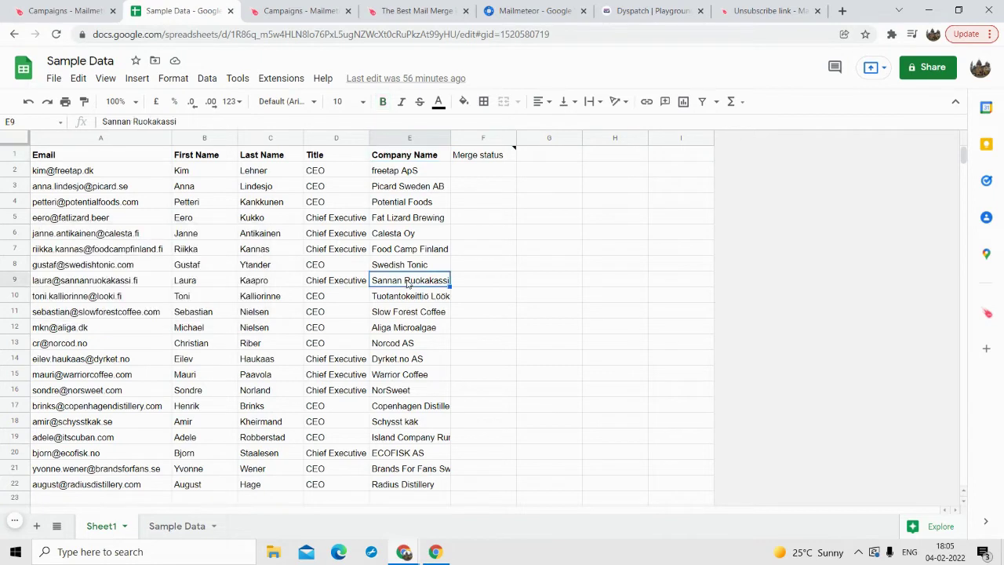
{"action": "left_click", "coordinate": [525, 267]}
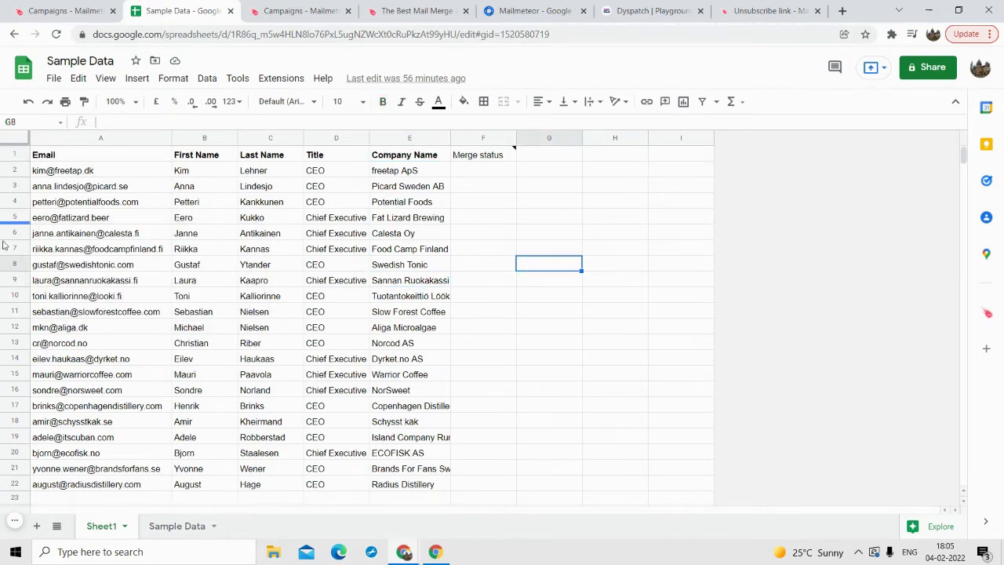
{"action": "left_click", "coordinate": [273, 81]}
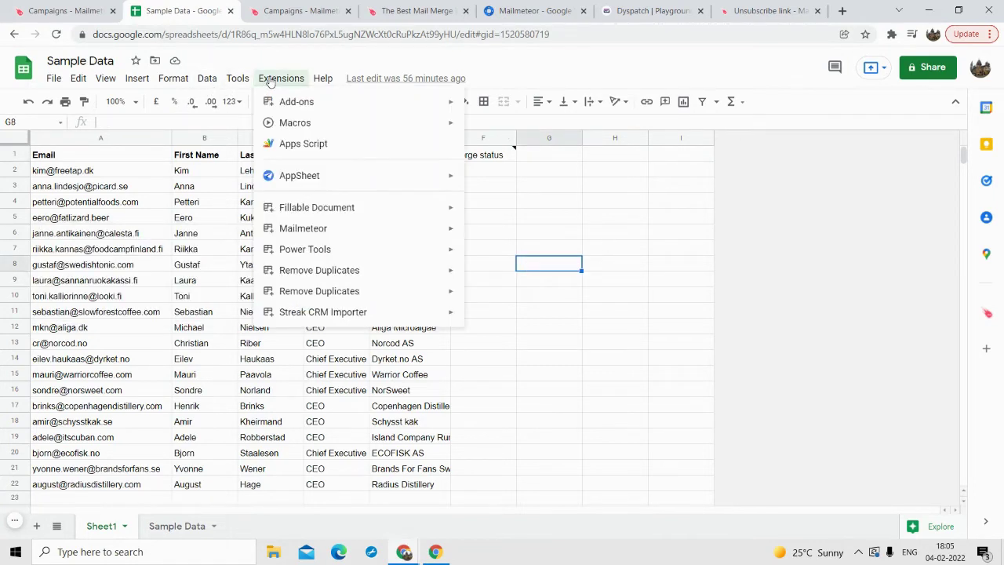
{"action": "mouse_move", "coordinate": [324, 229]}
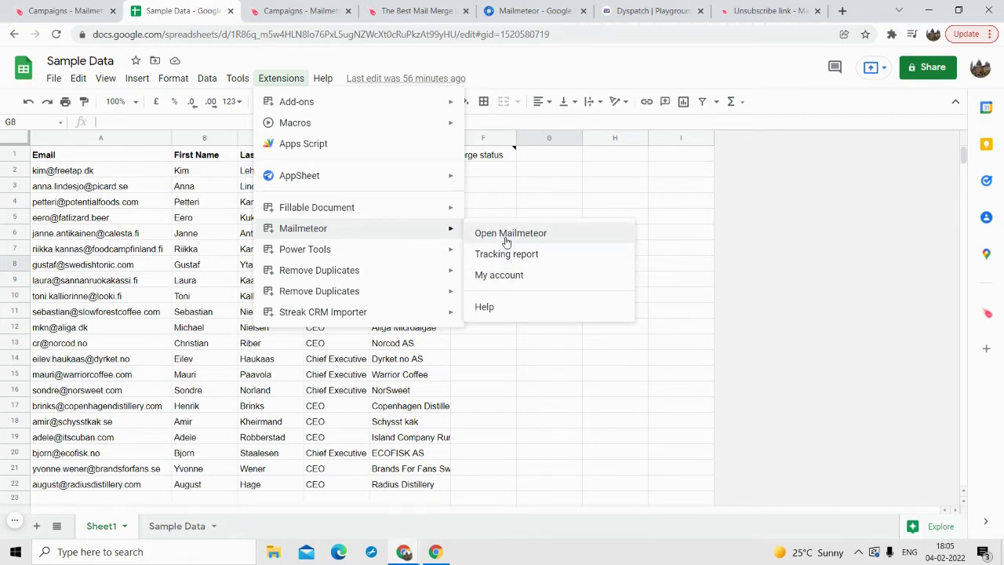
Examine the contact rows in Sheet1, including the Email, First Name and Last Name columns.
{"action": "left_click", "coordinate": [60, 217]}
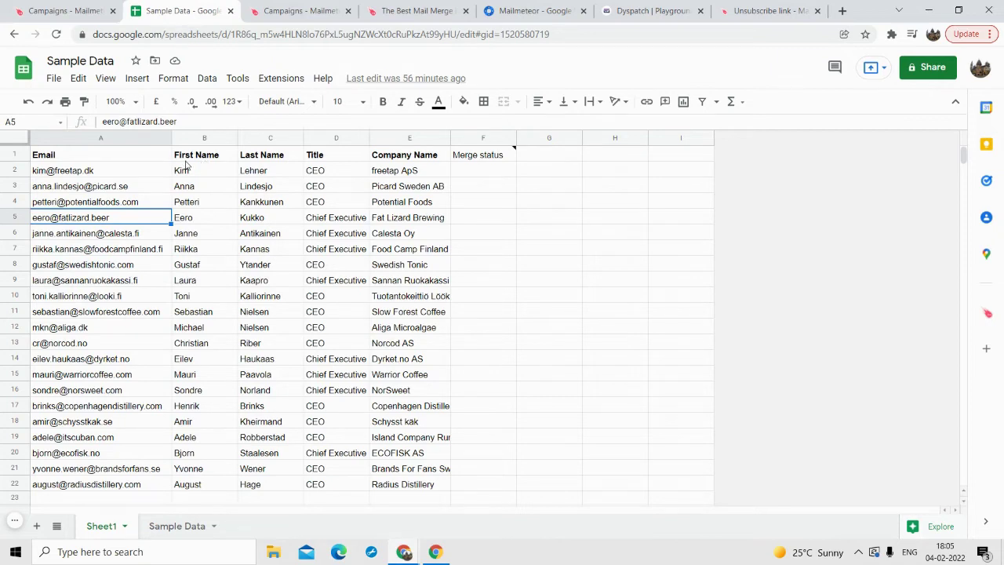
{"action": "left_click", "coordinate": [186, 163]}
{"action": "left_click", "coordinate": [270, 157]}
{"action": "left_click", "coordinate": [265, 255]}
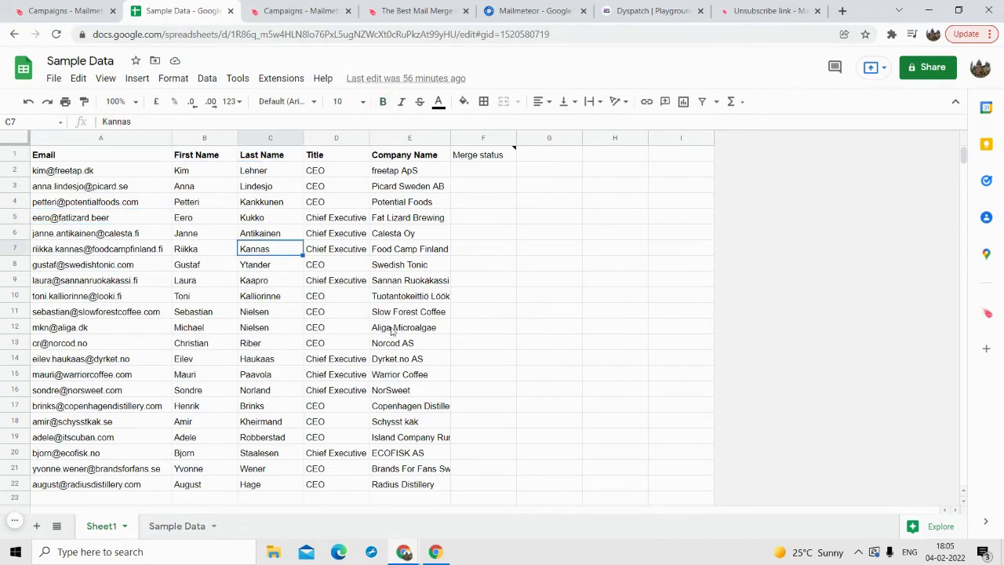
{"action": "scroll", "coordinate": [182, 376], "scroll_direction": "down", "scroll_amount": 2}
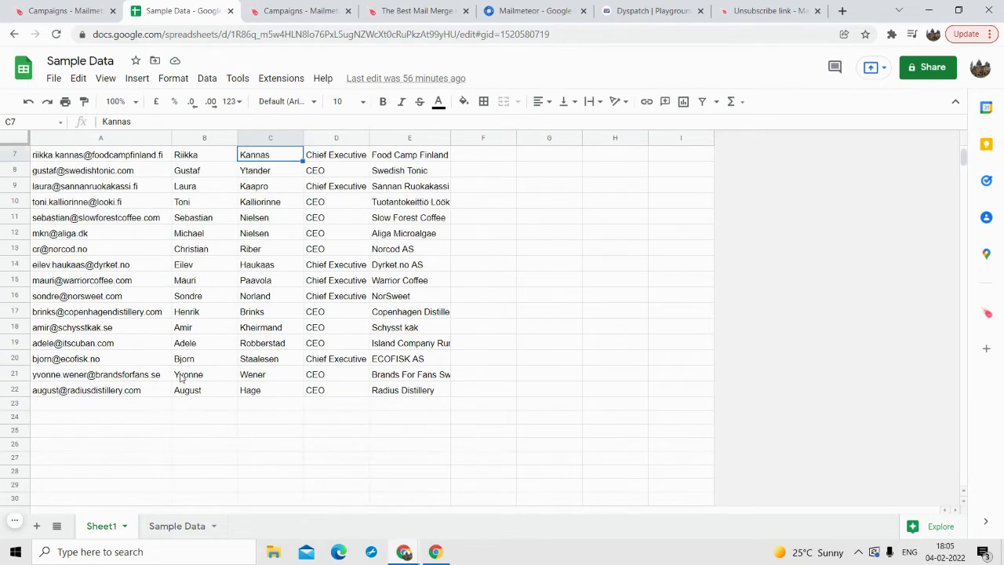
{"action": "scroll", "coordinate": [182, 375], "scroll_direction": "up", "scroll_amount": 2}
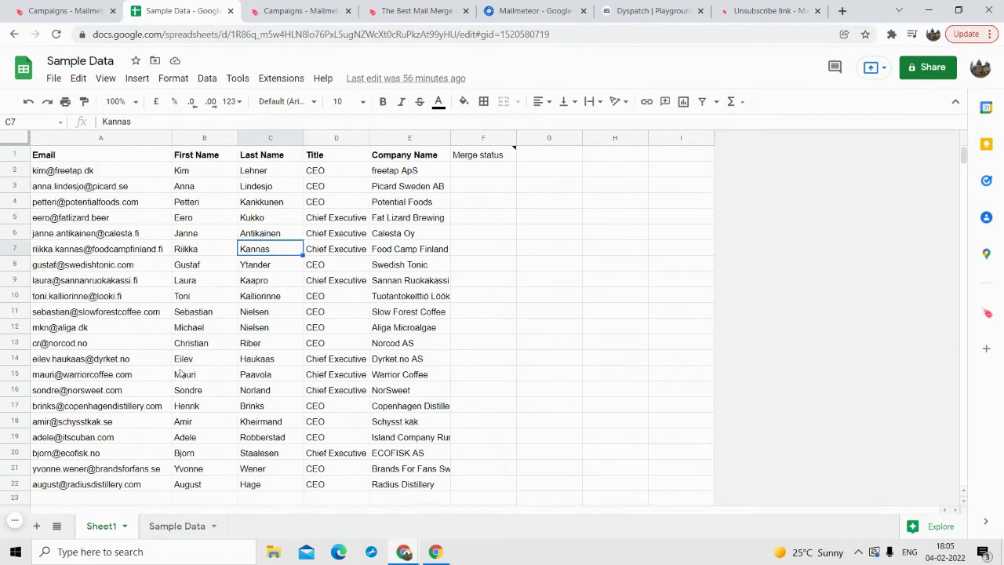
Open the Mailmeteor add-on for the Sample Data spreadsheet.
{"action": "left_click", "coordinate": [281, 77]}
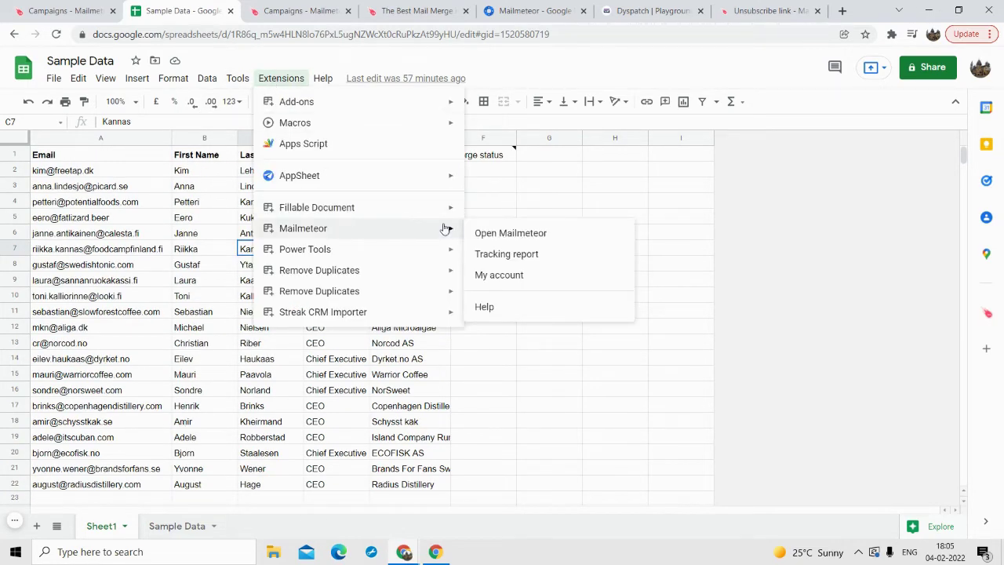
{"action": "mouse_move", "coordinate": [416, 228]}
{"action": "left_click", "coordinate": [479, 232]}
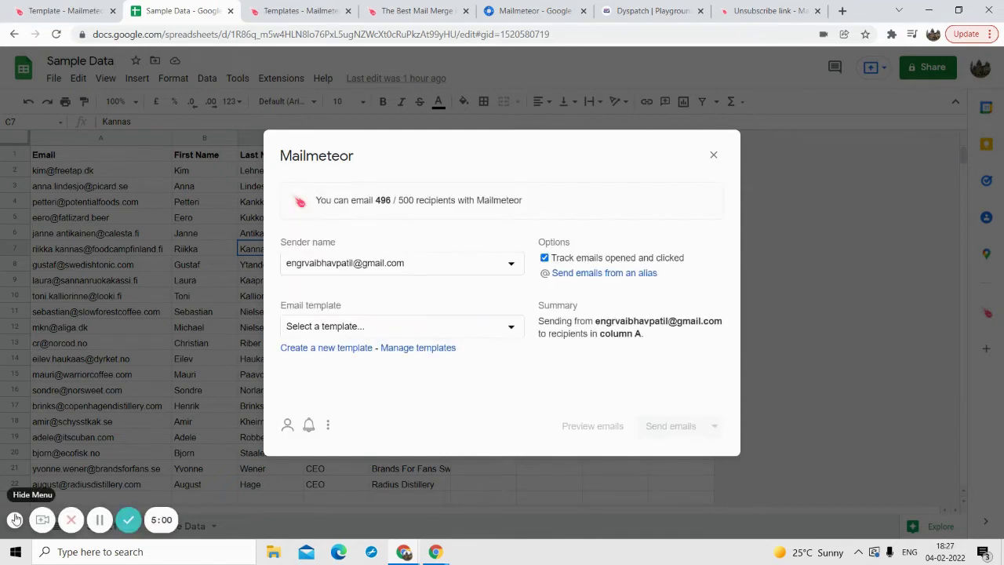
{"action": "left_click", "coordinate": [16, 519]}
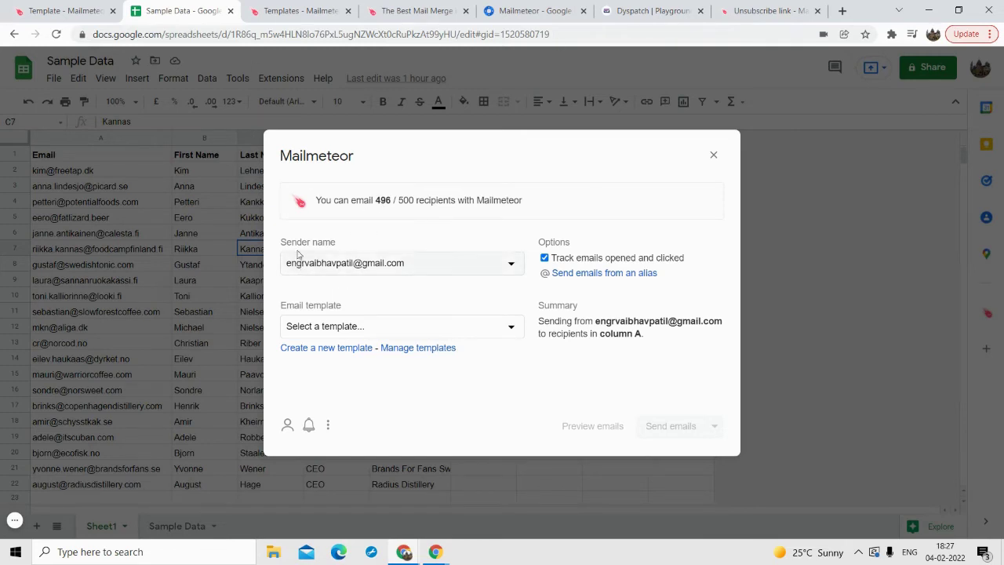
Try the alternate account as the sender name and switch back to the original sender account.
{"action": "left_click", "coordinate": [330, 263]}
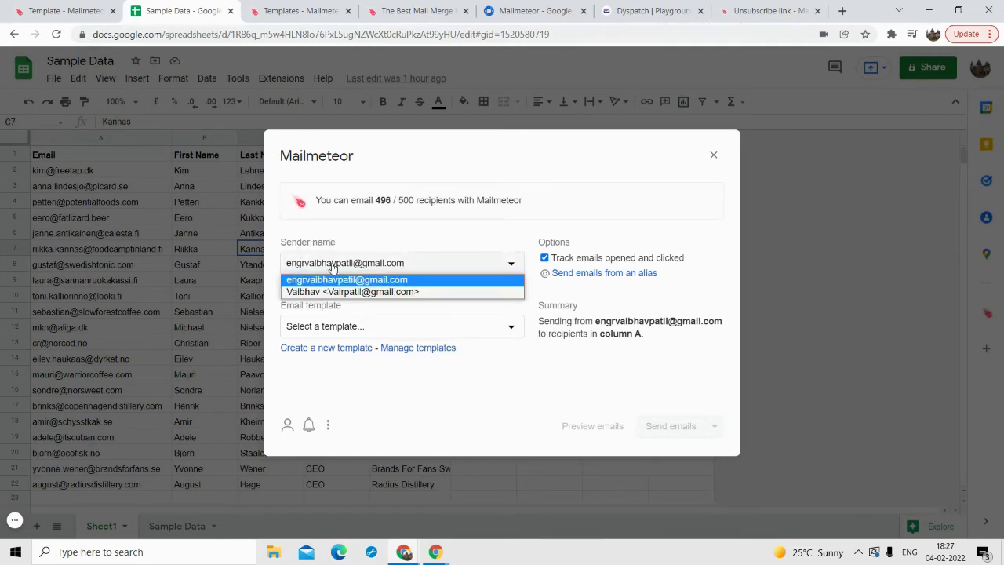
{"action": "left_click", "coordinate": [332, 268]}
{"action": "left_click", "coordinate": [332, 267]}
{"action": "left_click", "coordinate": [332, 267]}
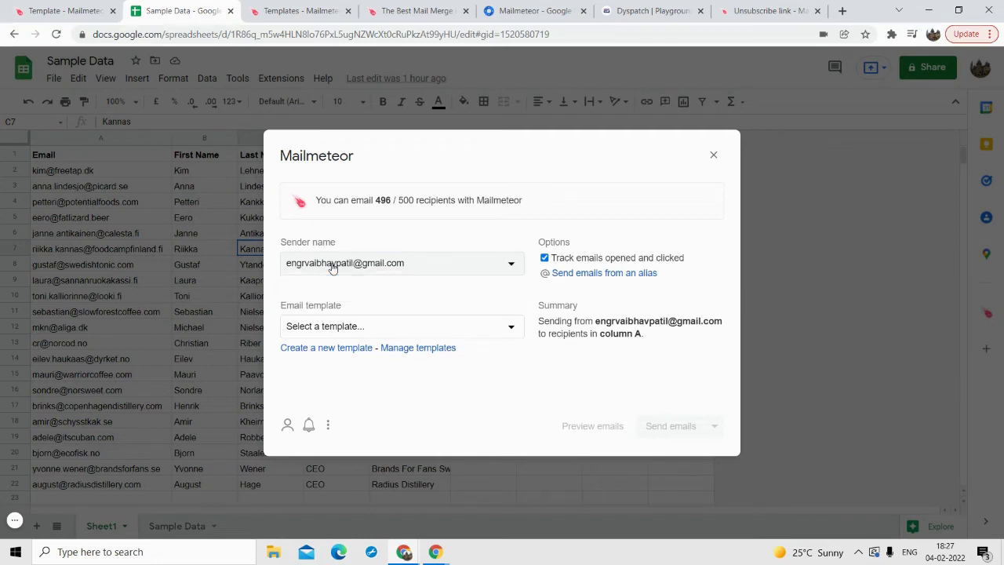
{"action": "left_click", "coordinate": [333, 267]}
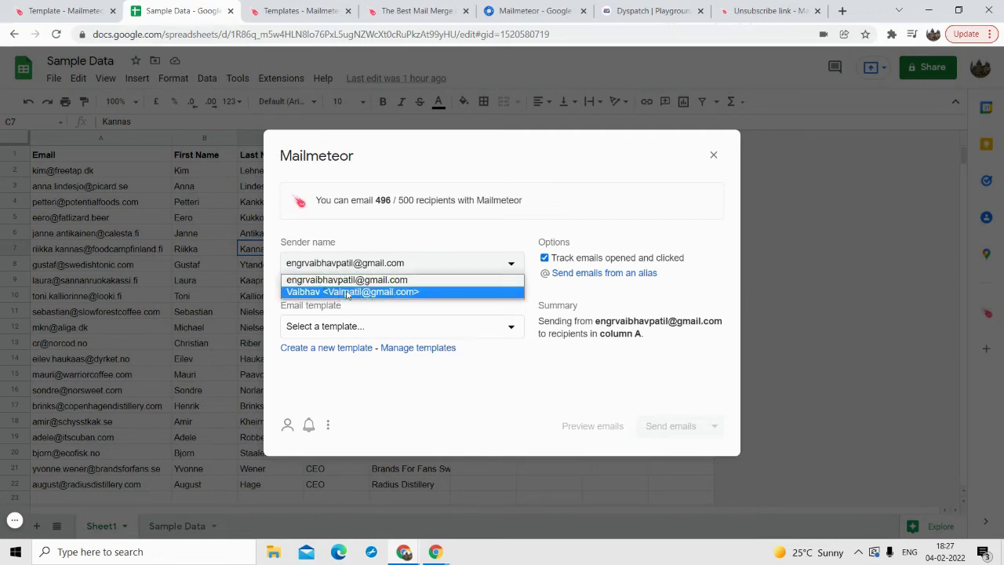
{"action": "left_click", "coordinate": [347, 293]}
{"action": "left_click", "coordinate": [337, 268]}
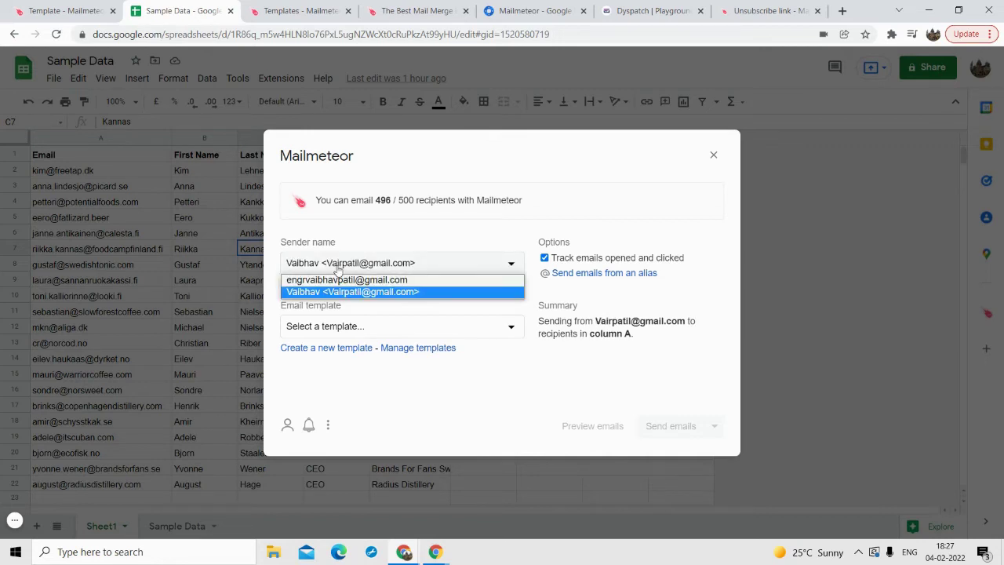
{"action": "left_click", "coordinate": [398, 267]}
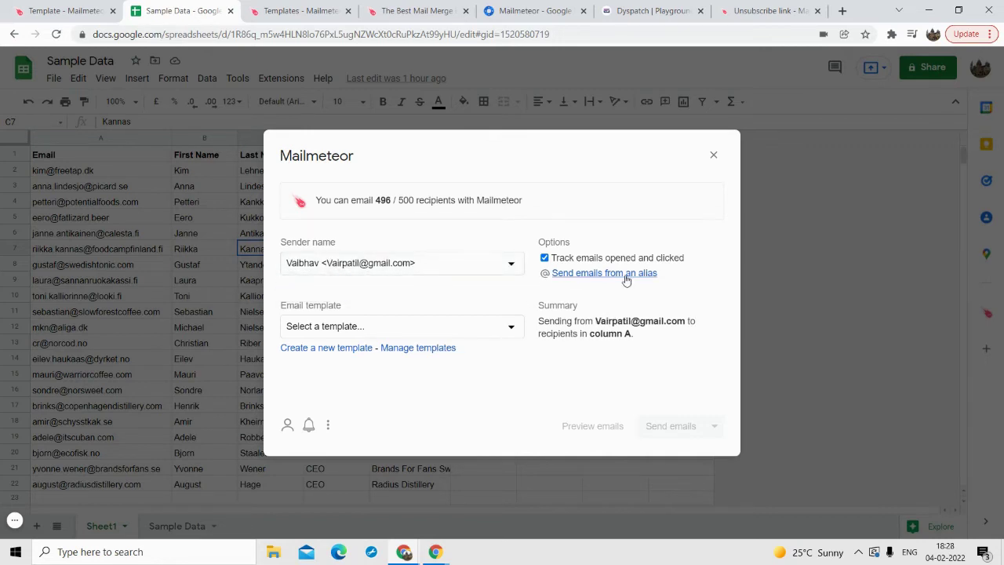
{"action": "left_click", "coordinate": [437, 267]}
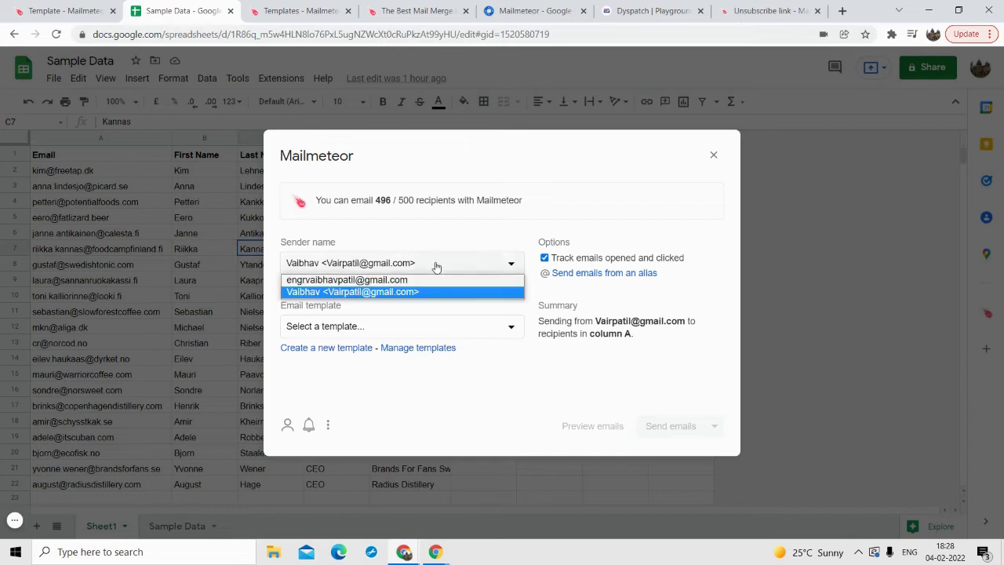
{"action": "left_click", "coordinate": [338, 280]}
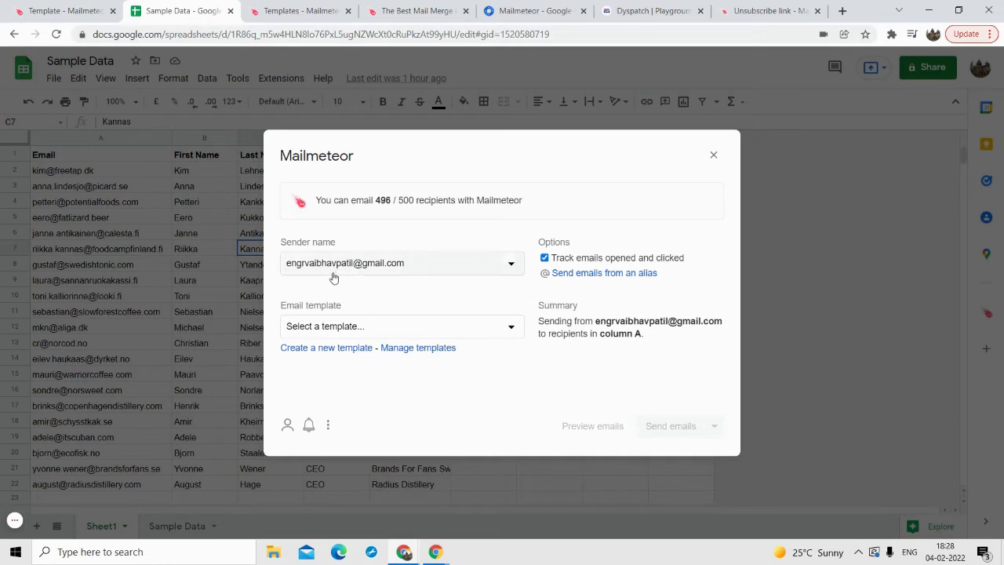
Select "Free B2B leads for {{ Company Name }}" as the email template.
{"action": "left_click", "coordinate": [333, 326]}
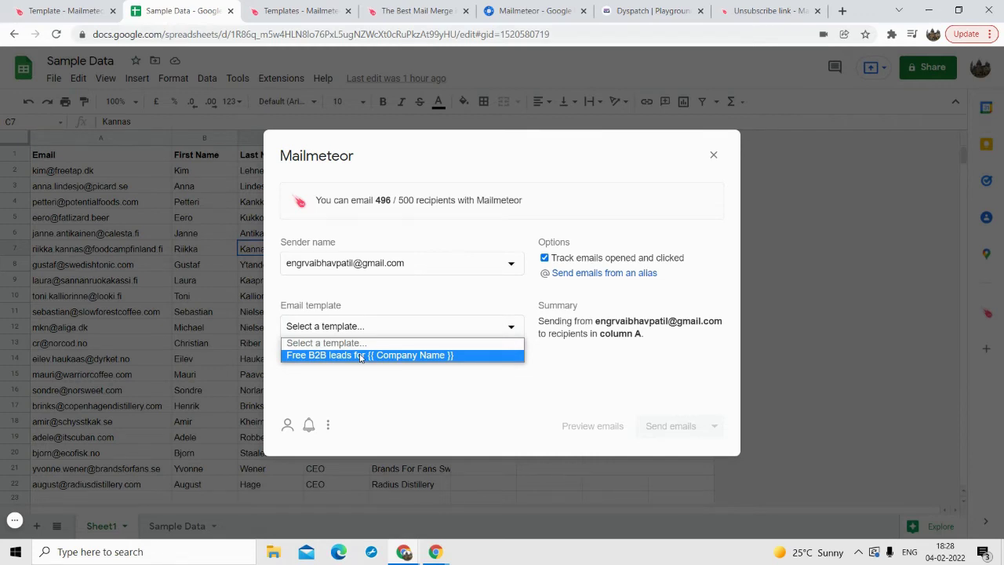
{"action": "left_click", "coordinate": [361, 355]}
{"action": "left_click", "coordinate": [366, 328]}
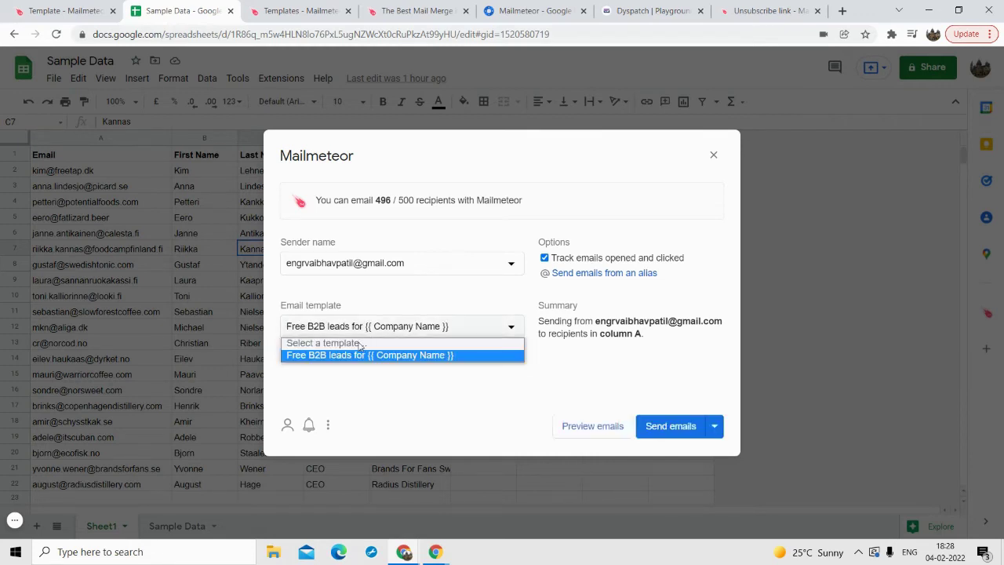
{"action": "left_click", "coordinate": [333, 381]}
Create a new template with the subject "Free B2B leads for" and insert the Company Name variable into its body.
{"action": "left_click", "coordinate": [335, 350]}
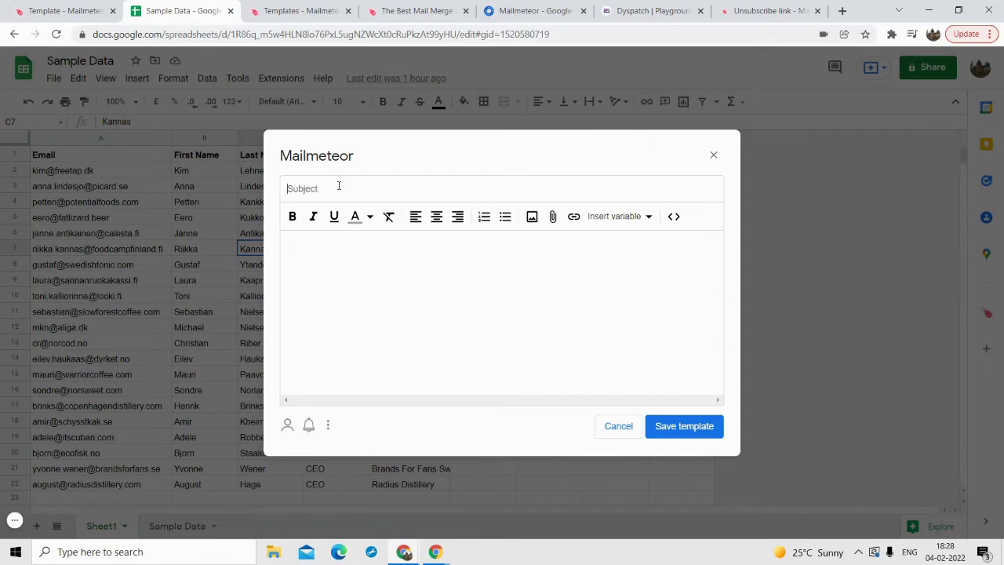
{"action": "type", "text": "Free B2B leads for"}
{"action": "left_click", "coordinate": [609, 217]}
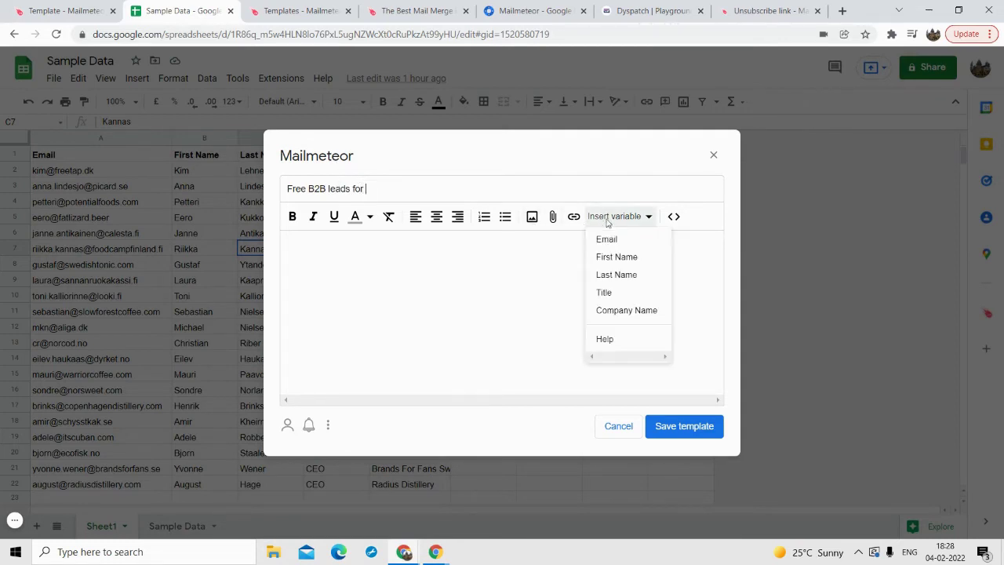
{"action": "left_click", "coordinate": [619, 311]}
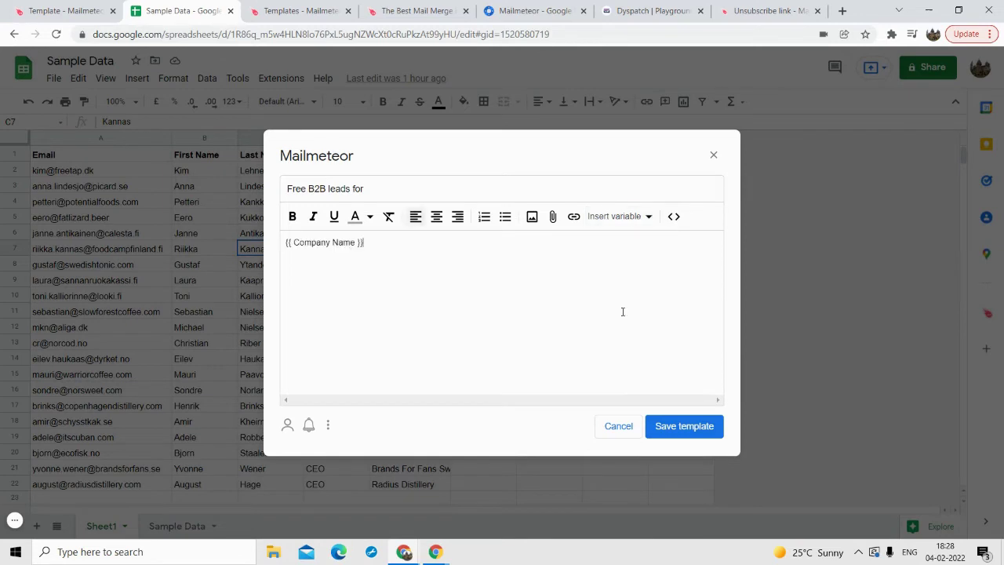
Move the {{ Company Name }} variable from the body to the end of the subject line.
{"action": "triple_click", "coordinate": [388, 243]}
{"action": "key", "text": "ctrl+c"}
{"action": "right_click", "coordinate": [388, 243]}
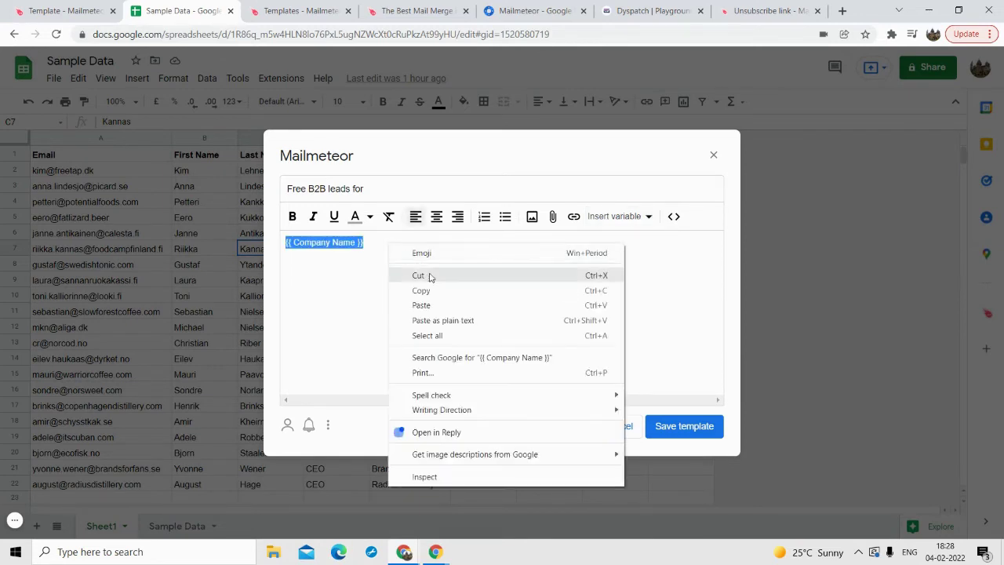
{"action": "left_click", "coordinate": [428, 272]}
{"action": "left_click", "coordinate": [414, 195]}
{"action": "key", "text": "ctrl+v"}
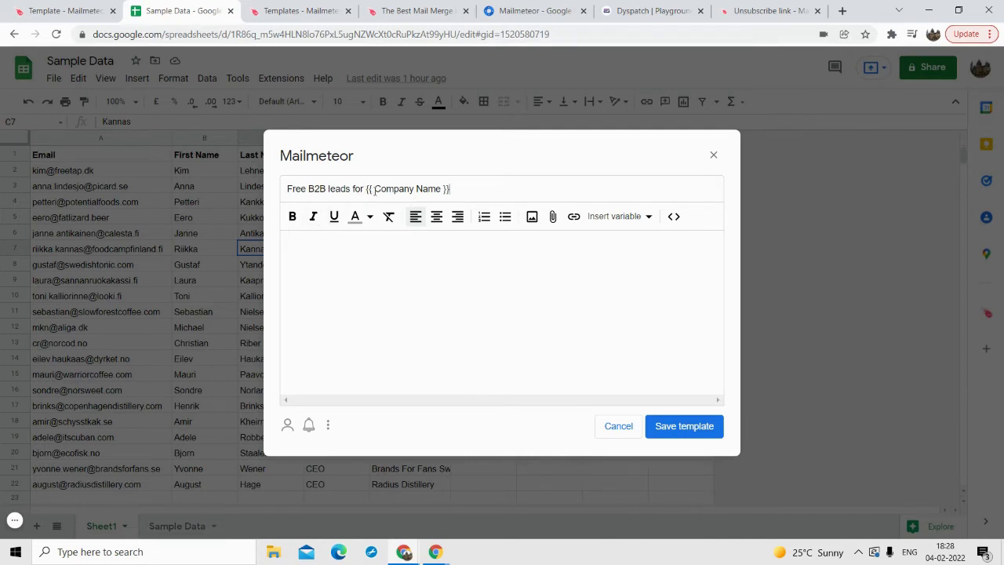
{"action": "left_click_drag", "start_coordinate": [367, 189], "coordinate": [453, 190]}
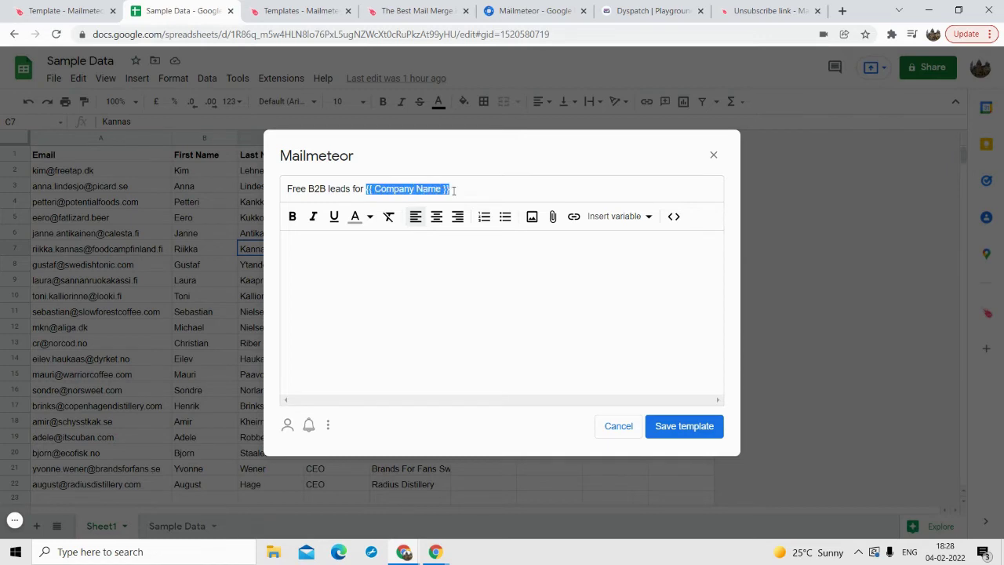
{"action": "left_click", "coordinate": [407, 241]}
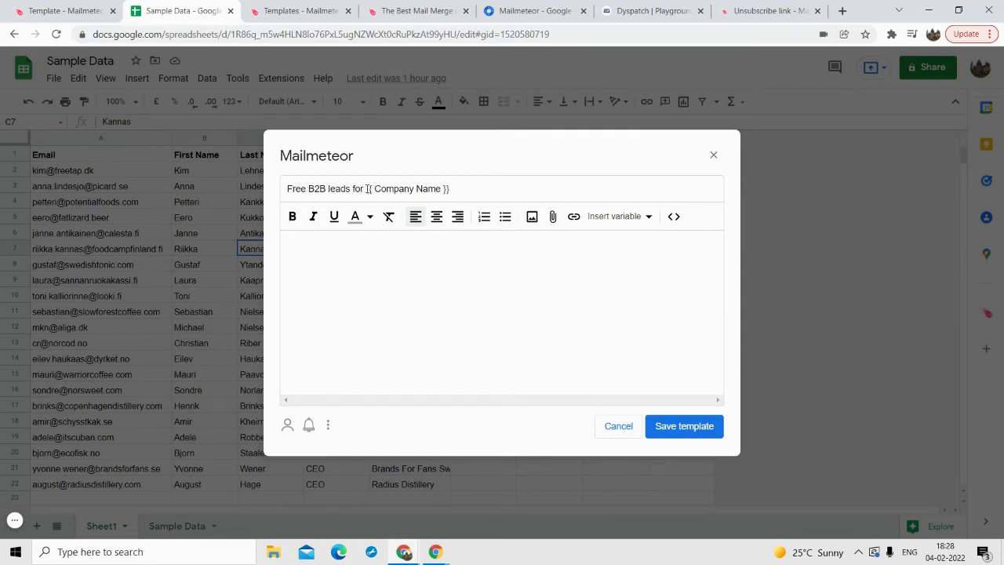
Start the email body with the greeting "Hi {{ First Name }}", followed by a blank line.
{"action": "left_click_drag", "start_coordinate": [366, 189], "coordinate": [423, 185]}
{"action": "left_click", "coordinate": [619, 215]}
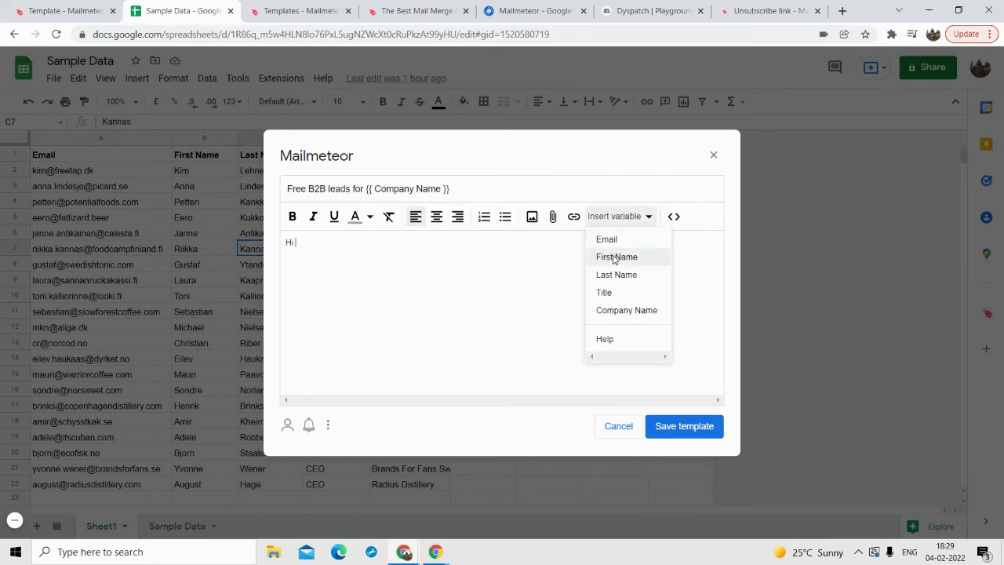
{"action": "left_click", "coordinate": [615, 257]}
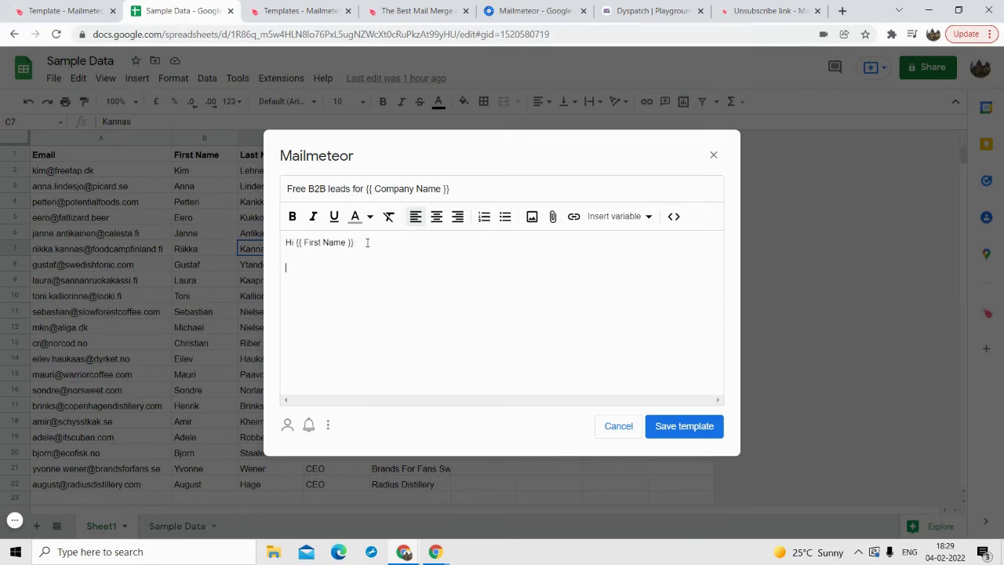
Fill the draft template's body with placeholder text and add the line "Click here to unsubscribe" below it.
{"action": "type", "text": "sdjasdjskf"}
{"action": "key", "text": "Return"}
{"action": "key", "text": "Return"}
{"action": "type", "text": "asfasf"}
{"action": "key", "text": "Return"}
{"action": "type", "text": "Click here to"}
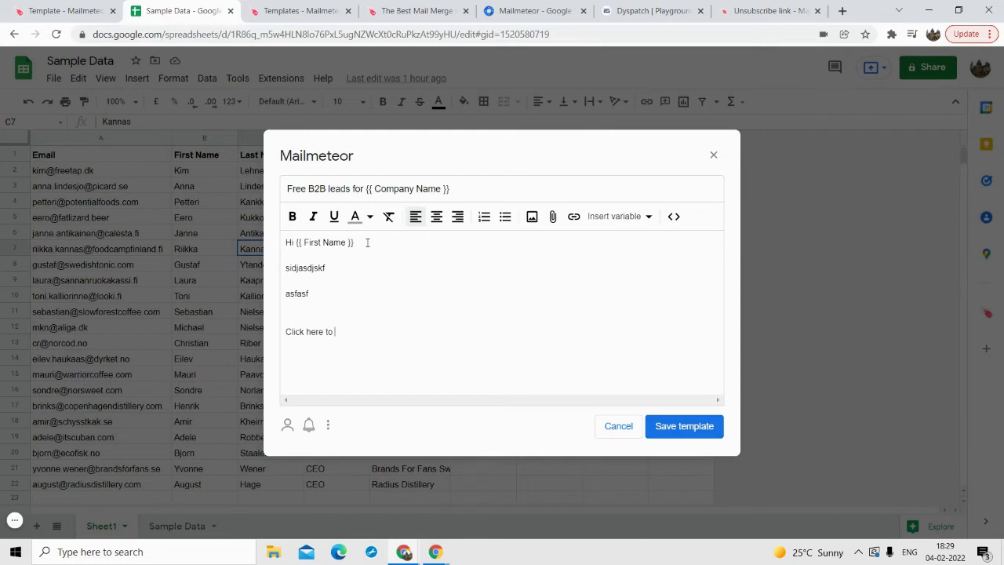
{"action": "type", "text": " unsubscribe"}
Link the "Click here to unsubscribe" line in the draft template to {{ unsubscribe }}.
{"action": "triple_click", "coordinate": [328, 331]}
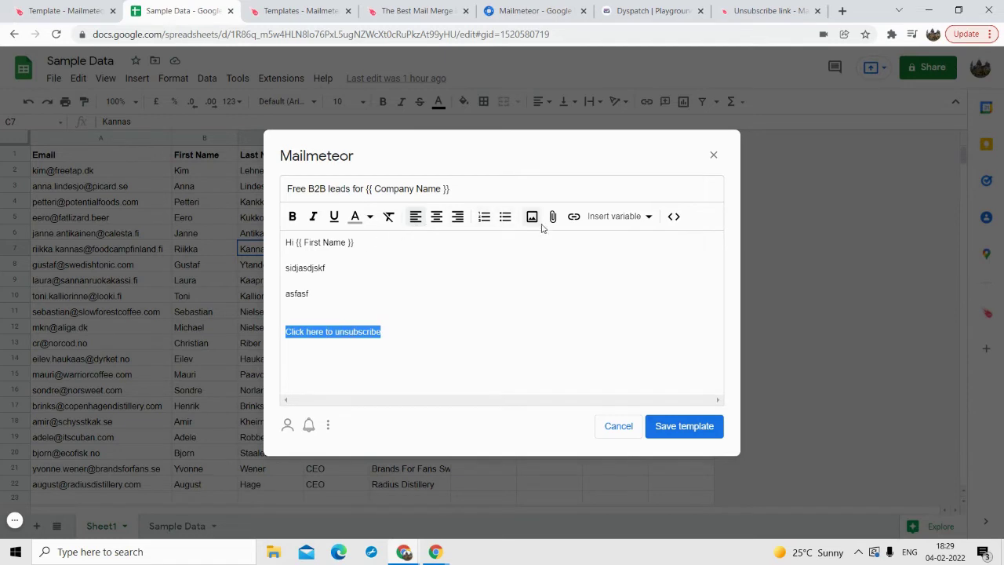
{"action": "left_click", "coordinate": [573, 217]}
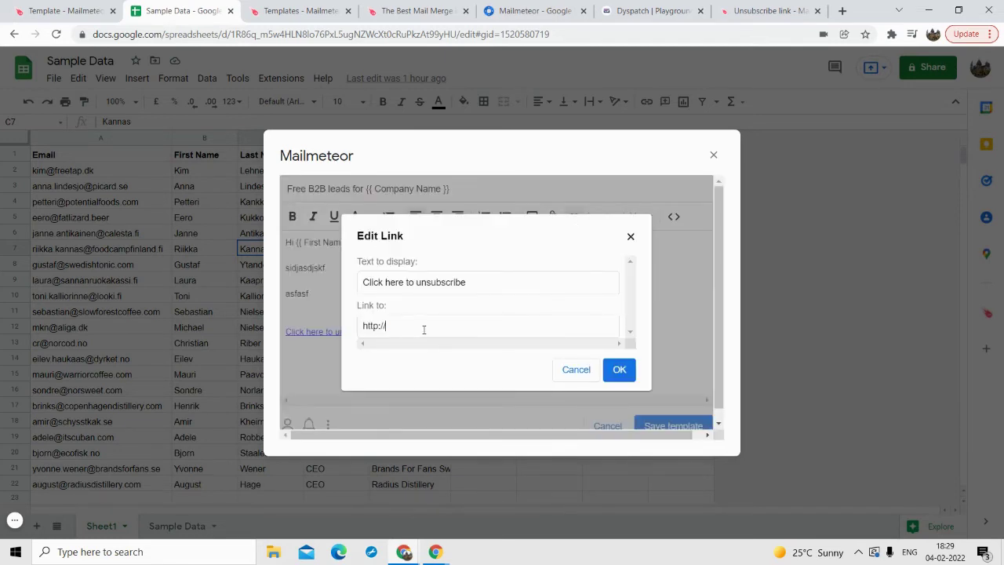
{"action": "key", "text": "BackSpace"}
{"action": "key", "text": "BackSpace"}
{"action": "key", "text": "BackSpace"}
{"action": "key", "text": "BackSpace"}
{"action": "type", "text": "{{ ubn"}
{"action": "type", "text": "su"}
{"action": "type", "text": "bscribe"}
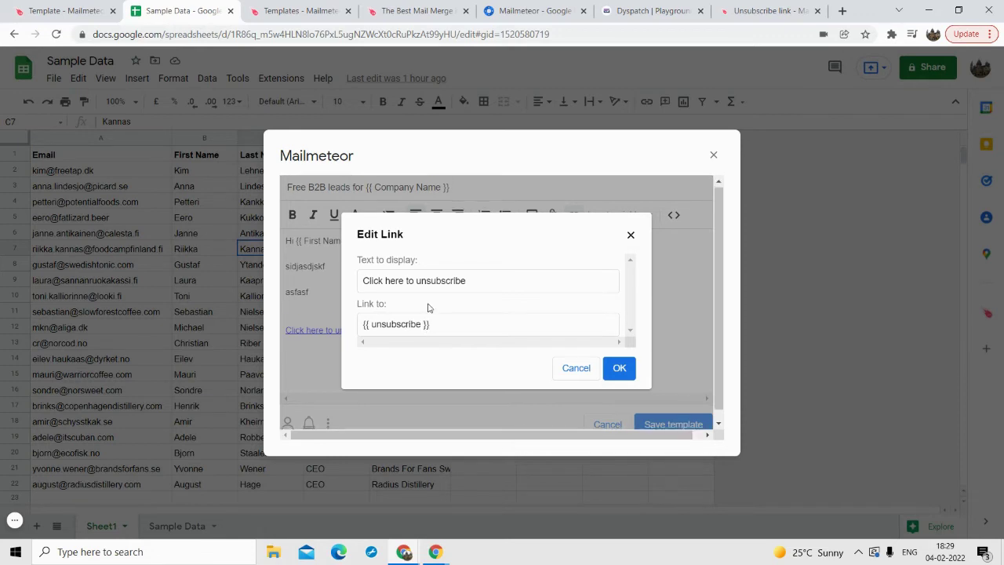
{"action": "left_click", "coordinate": [619, 369]}
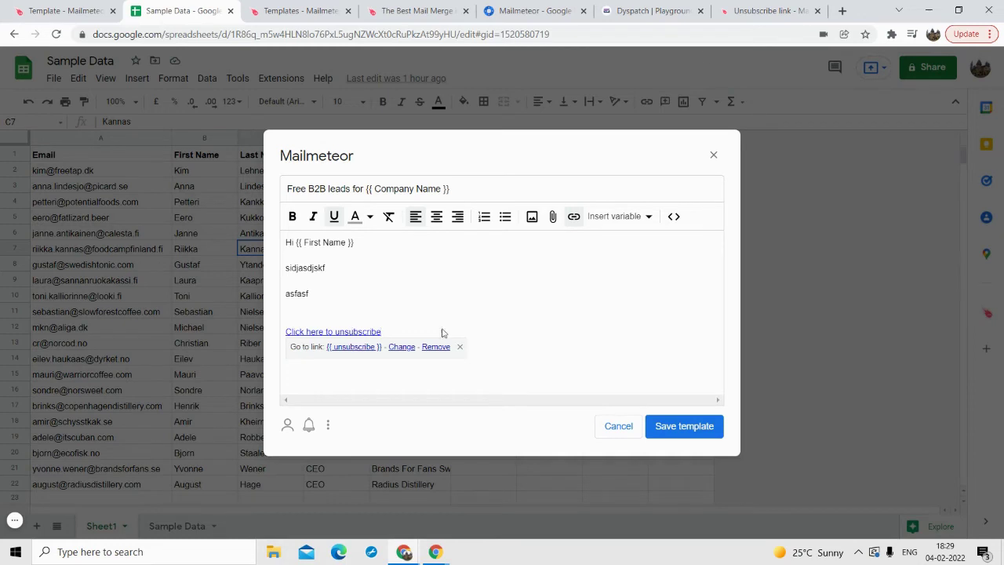
Review the unsubscribe page example in the Mailmeteor support article and the Unsubscribers list in the dashboard.
{"action": "left_click", "coordinate": [736, 10]}
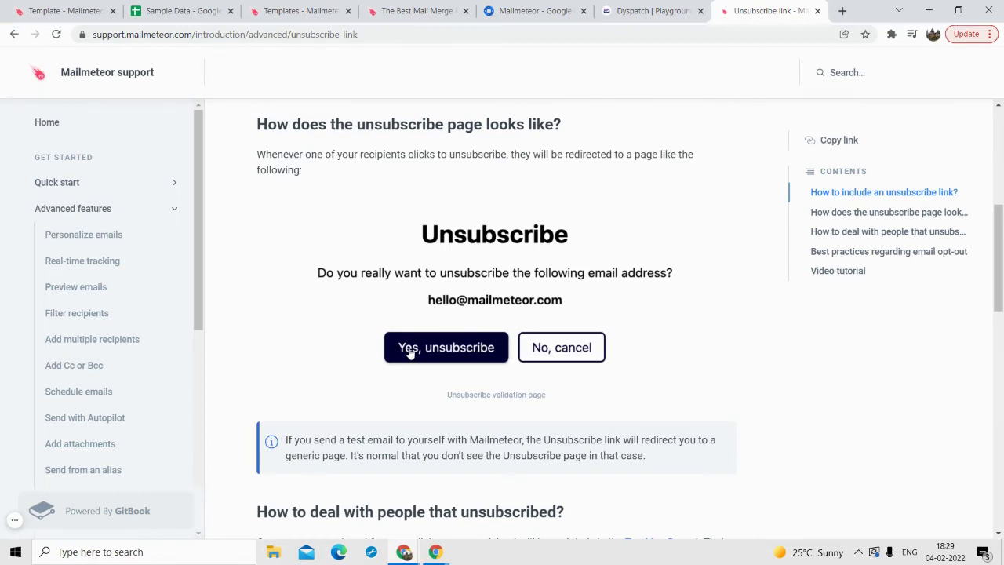
{"action": "left_click", "coordinate": [63, 11]}
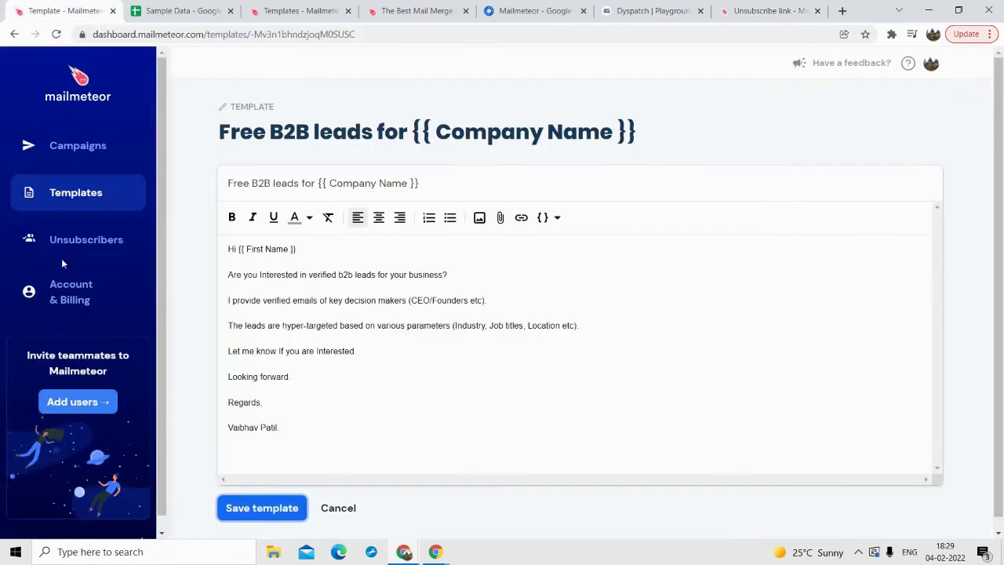
{"action": "left_click", "coordinate": [94, 239]}
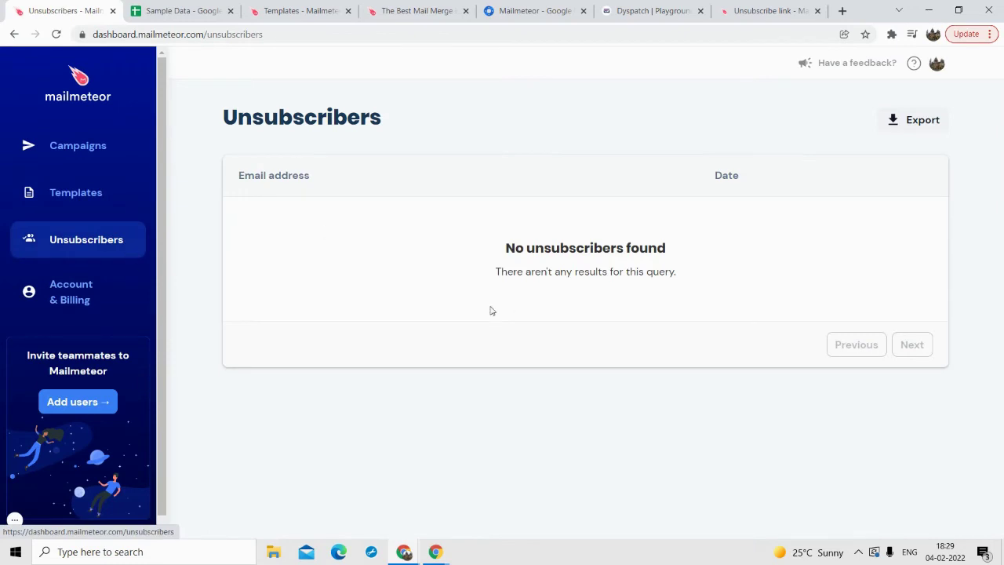
Return to the Sample Data sheet, discard the draft template and select "Free B2B leads for {{ Company Name }}" as the email template.
{"action": "left_click", "coordinate": [184, 11]}
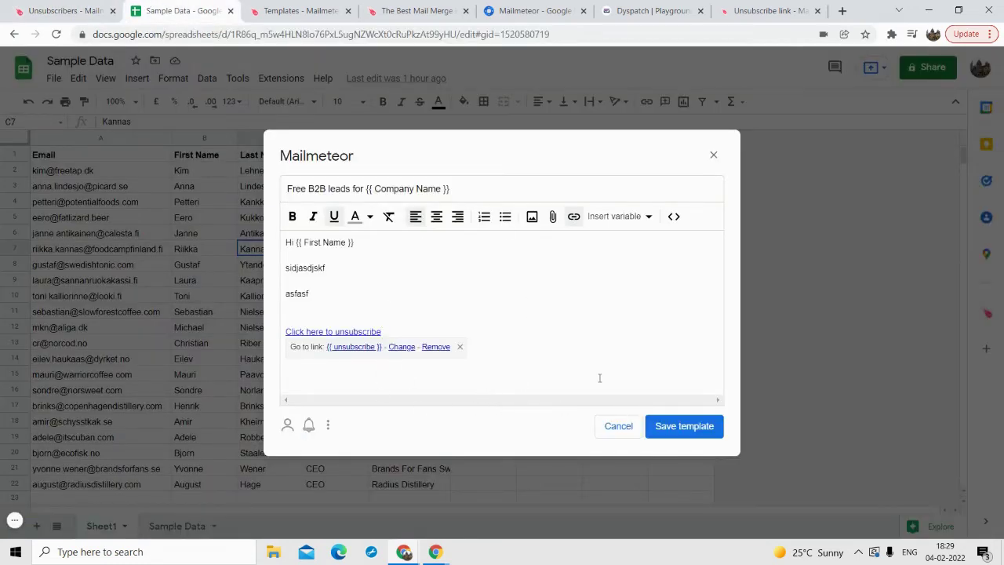
{"action": "left_click", "coordinate": [623, 428]}
{"action": "left_click", "coordinate": [402, 326]}
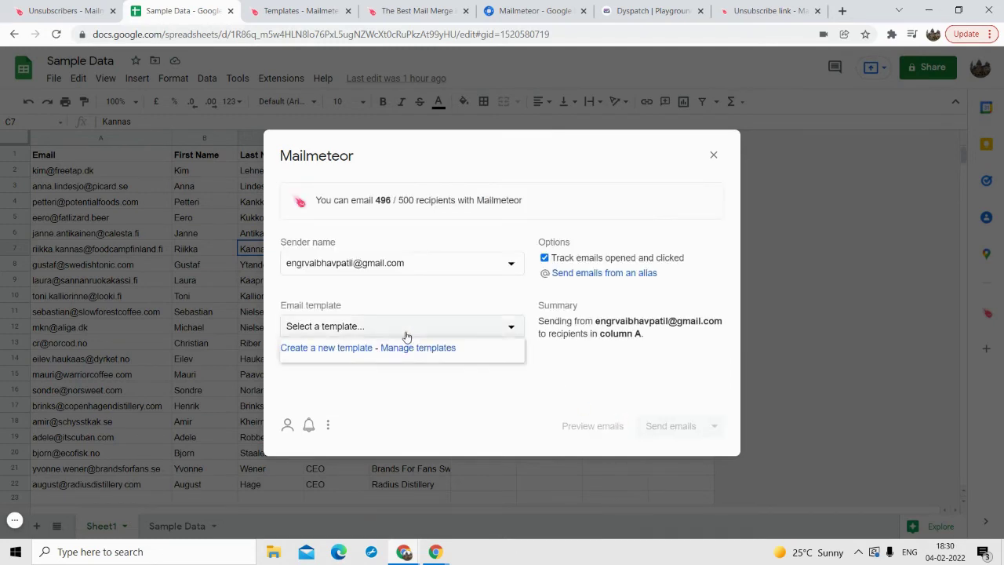
{"action": "left_click", "coordinate": [368, 355]}
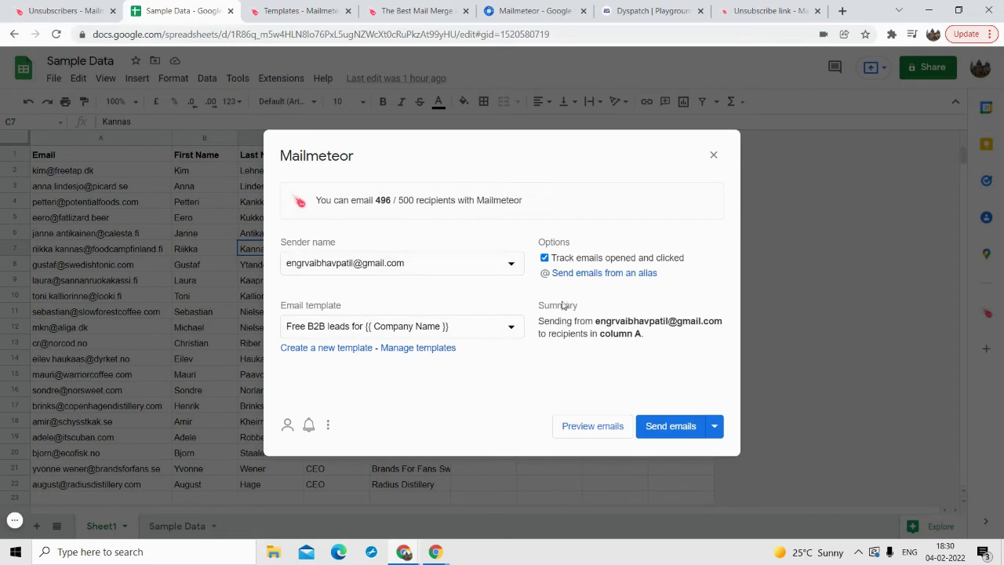
Preview the personalised emails for several recipients, checking the first name, company name and message text.
{"action": "left_click", "coordinate": [587, 425]}
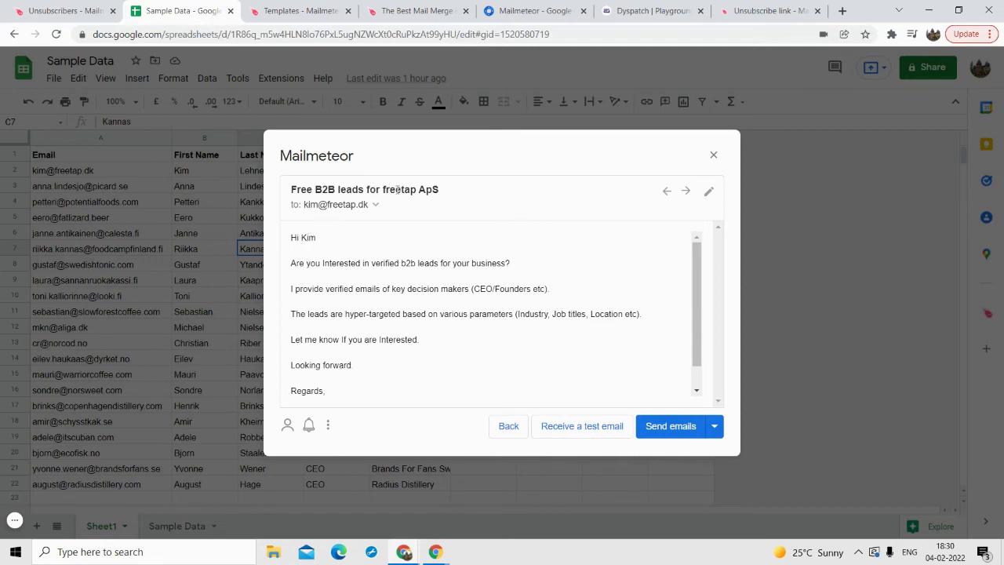
{"action": "left_click", "coordinate": [686, 192]}
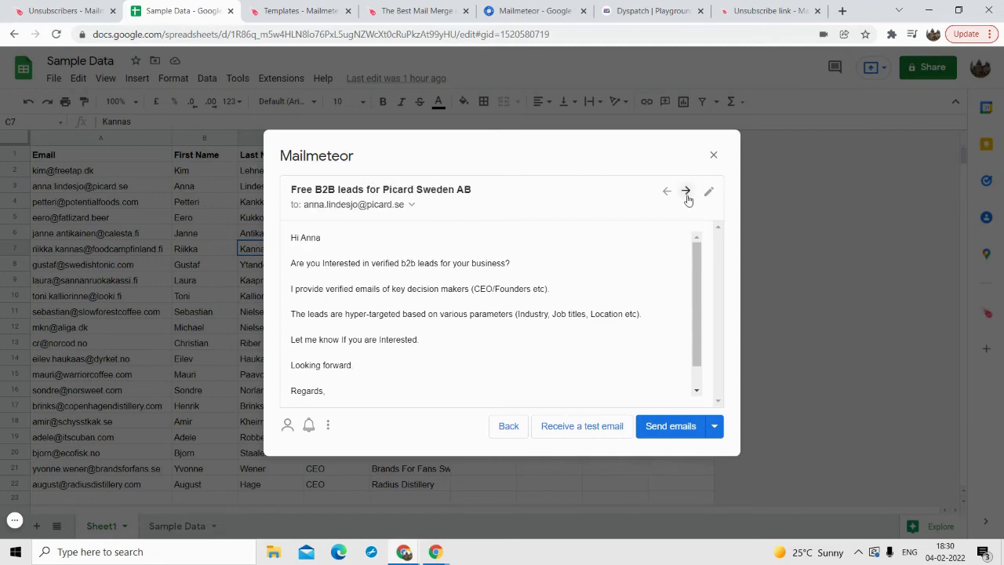
{"action": "double_click", "coordinate": [302, 237]}
{"action": "triple_click", "coordinate": [311, 235]}
{"action": "double_click", "coordinate": [312, 236]}
{"action": "left_click_drag", "start_coordinate": [382, 189], "coordinate": [470, 189]}
{"action": "left_click", "coordinate": [687, 192]}
{"action": "left_click", "coordinate": [686, 193]}
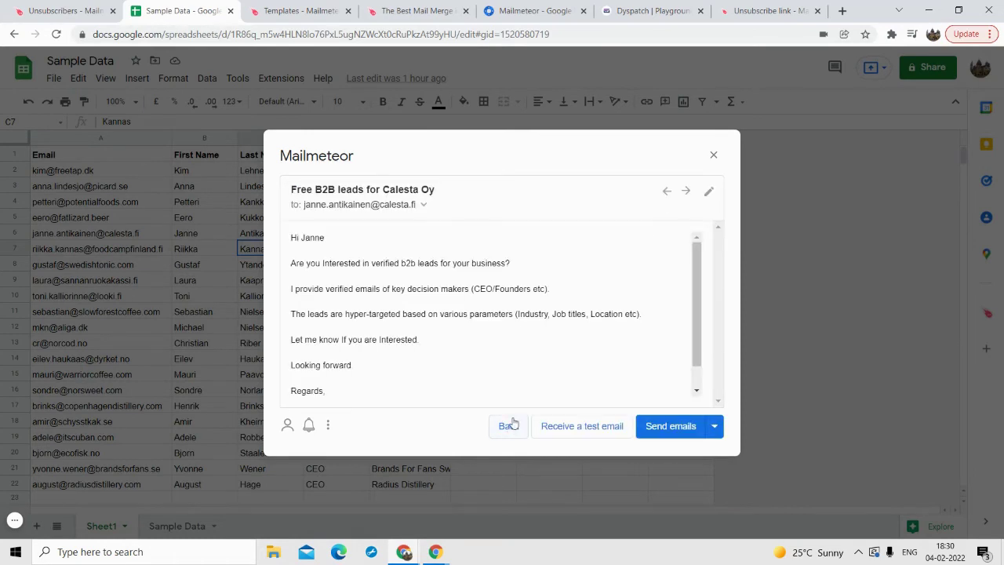
{"action": "scroll", "coordinate": [363, 325], "scroll_direction": "down", "scroll_amount": 1}
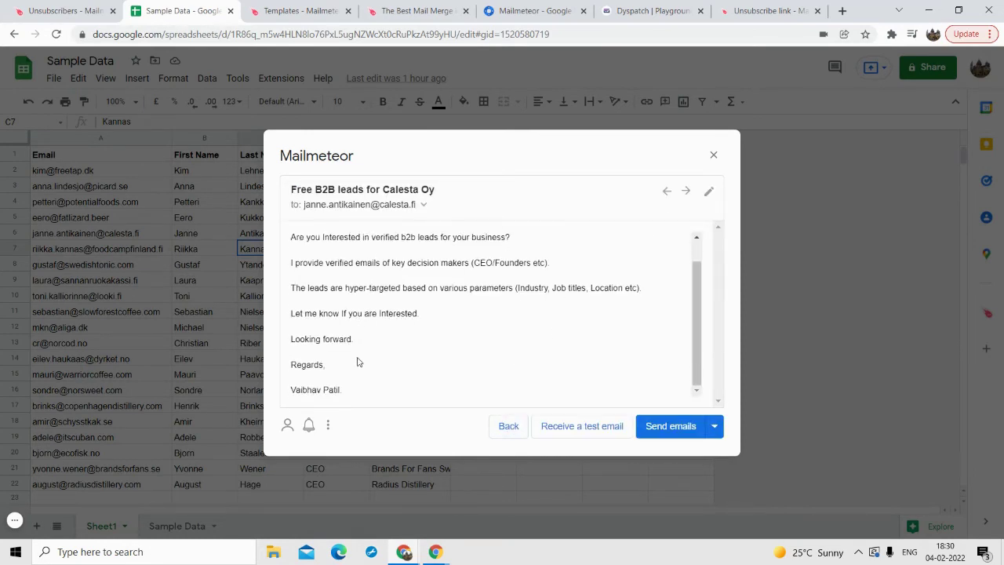
{"action": "scroll", "coordinate": [384, 376], "scroll_direction": "up", "scroll_amount": 1}
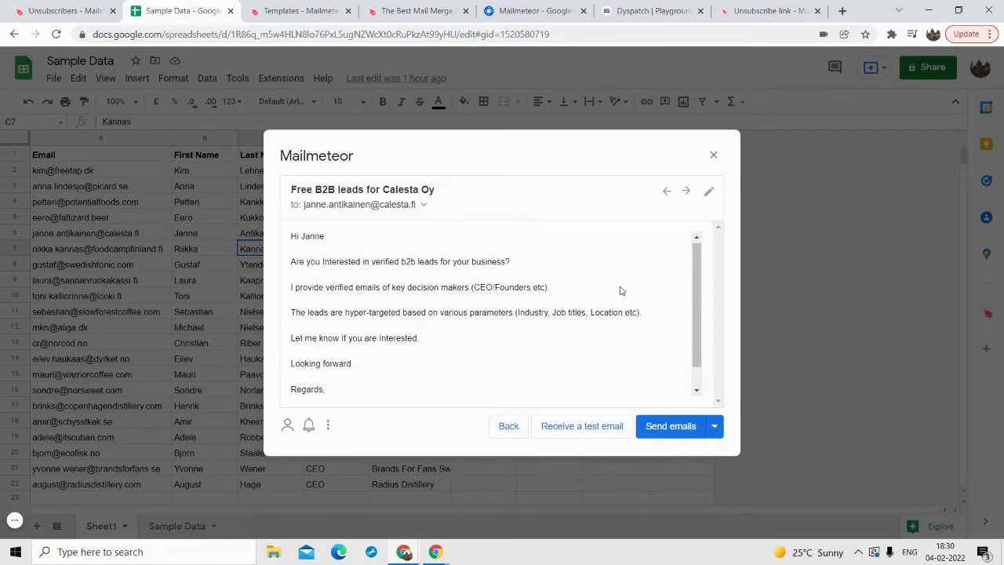
{"action": "scroll", "coordinate": [586, 351], "scroll_direction": "down", "scroll_amount": 1}
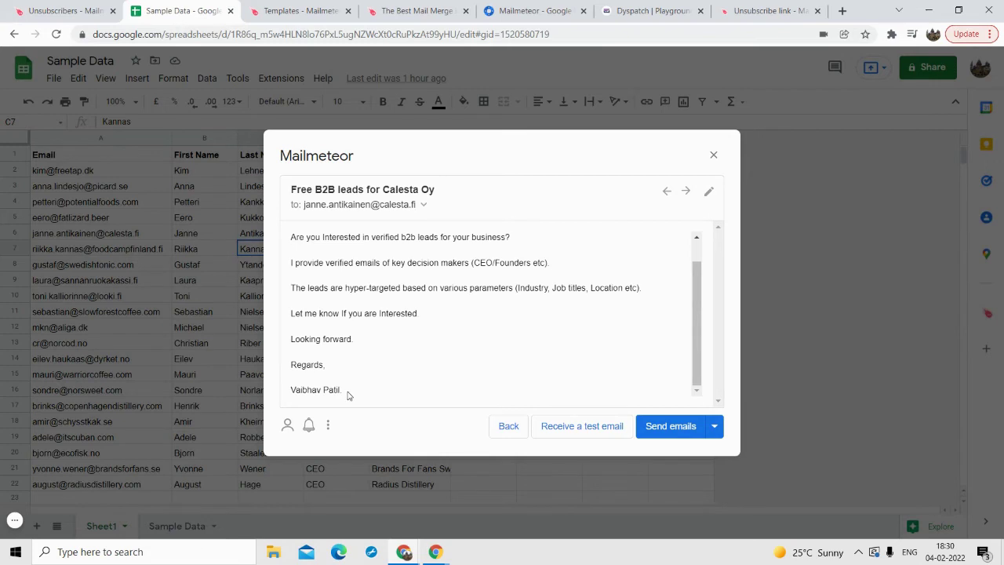
Edit the previewed template and add the line "Click here to Unsubscribe" below the signature.
{"action": "left_click", "coordinate": [708, 190]}
{"action": "scroll", "coordinate": [405, 328], "scroll_direction": "down", "scroll_amount": 1}
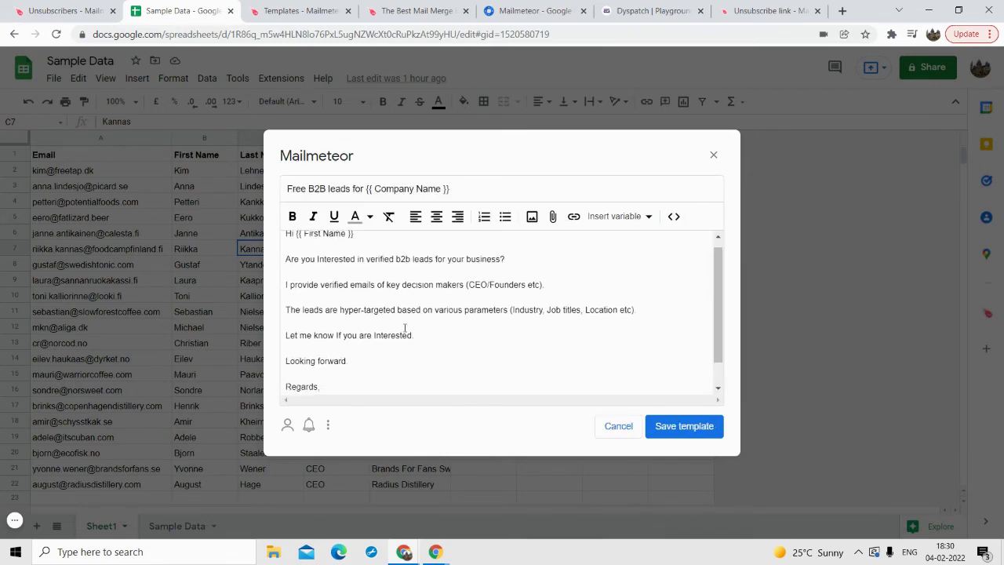
{"action": "scroll", "coordinate": [405, 328], "scroll_direction": "down", "scroll_amount": 1}
{"action": "left_click", "coordinate": [360, 378]}
{"action": "key", "text": "Return"}
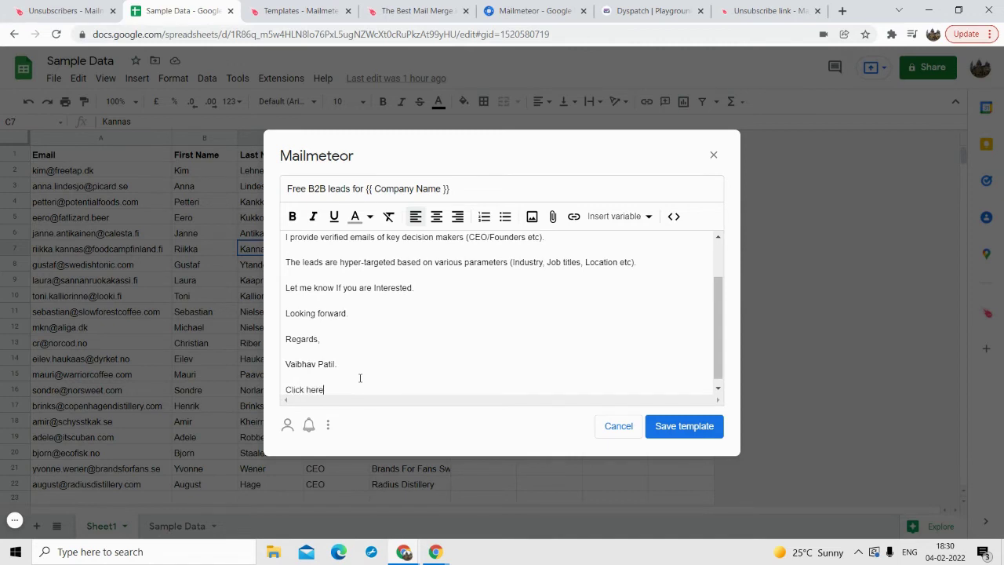
{"action": "type", "text": "Click here to Unbs"}
{"action": "type", "text": "bscribe"}
Link the "Click here to Unsubscribe" line to {{ unsubscribe }} and save the template.
{"action": "triple_click", "coordinate": [359, 379]}
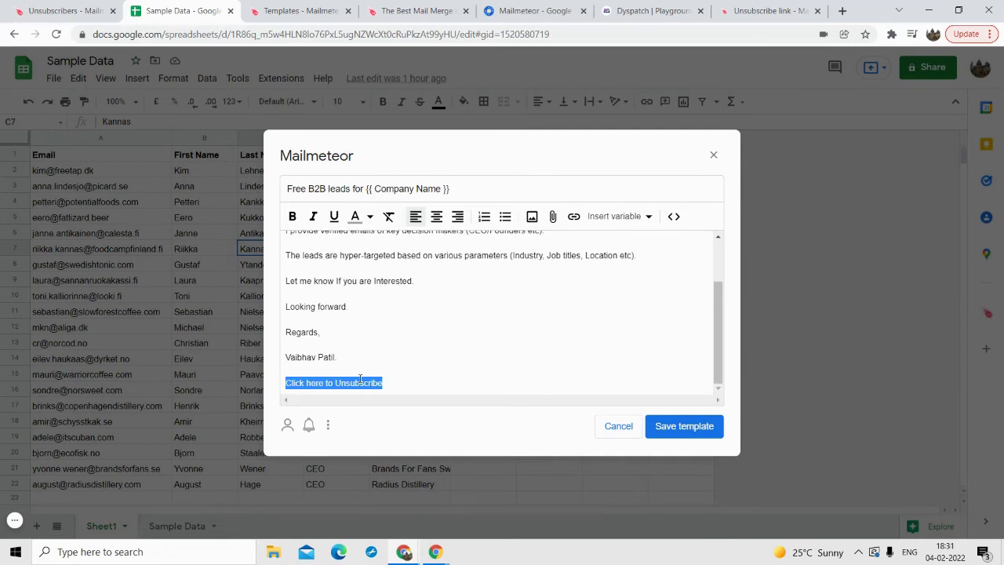
{"action": "left_click", "coordinate": [573, 216]}
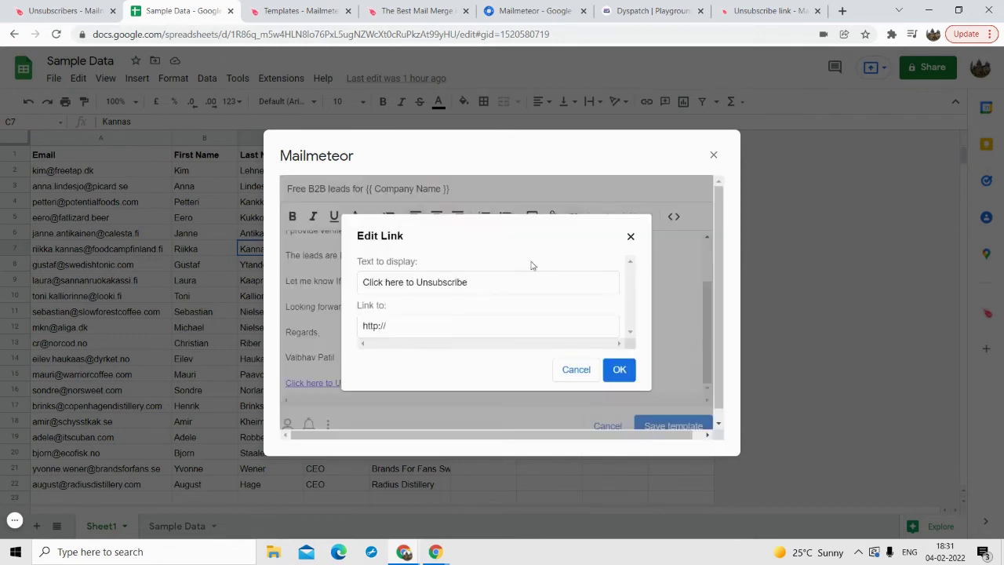
{"action": "triple_click", "coordinate": [458, 318]}
{"action": "key", "text": "BackSpace"}
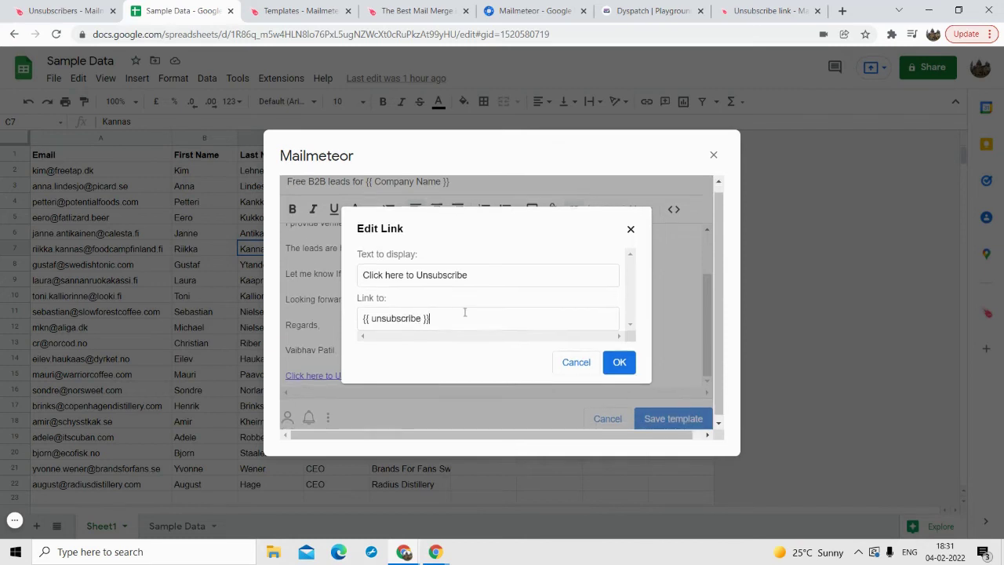
{"action": "left_click", "coordinate": [617, 369]}
{"action": "scroll", "coordinate": [438, 348], "scroll_direction": "up", "scroll_amount": 2}
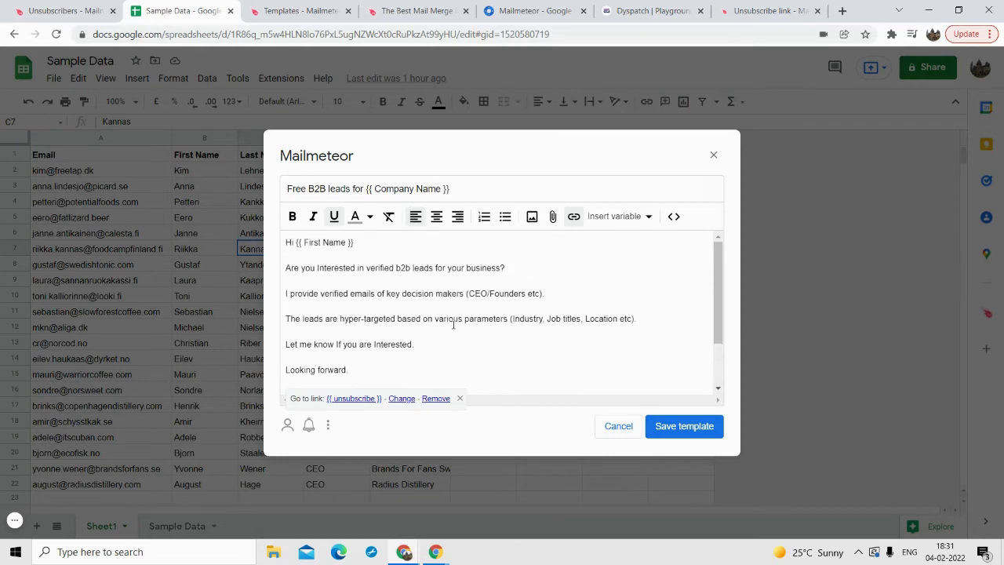
{"action": "left_click", "coordinate": [667, 426]}
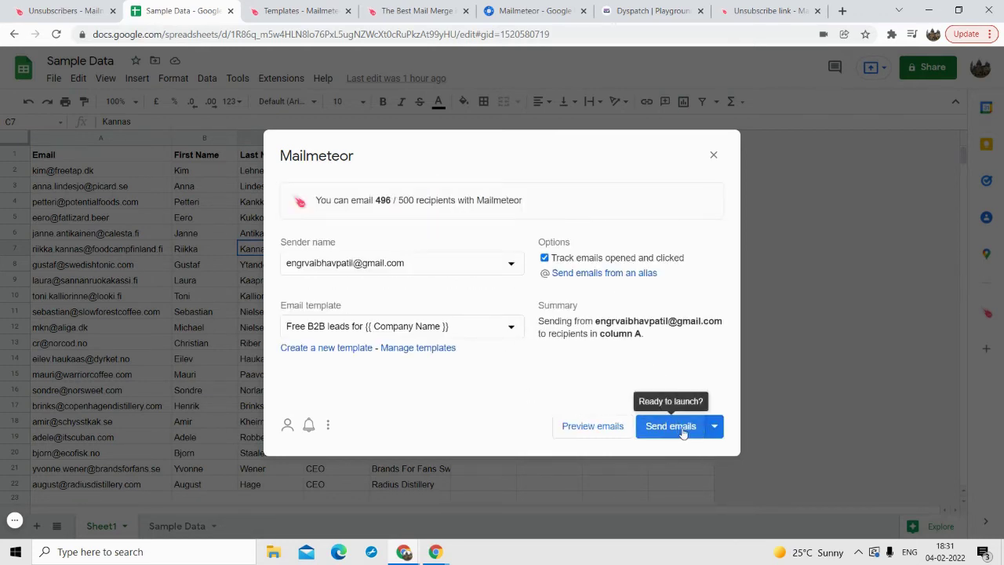
Choose Autopilot sending and review its daily limit, delay and start options, leaving the start at Right now.
{"action": "left_click", "coordinate": [714, 426]}
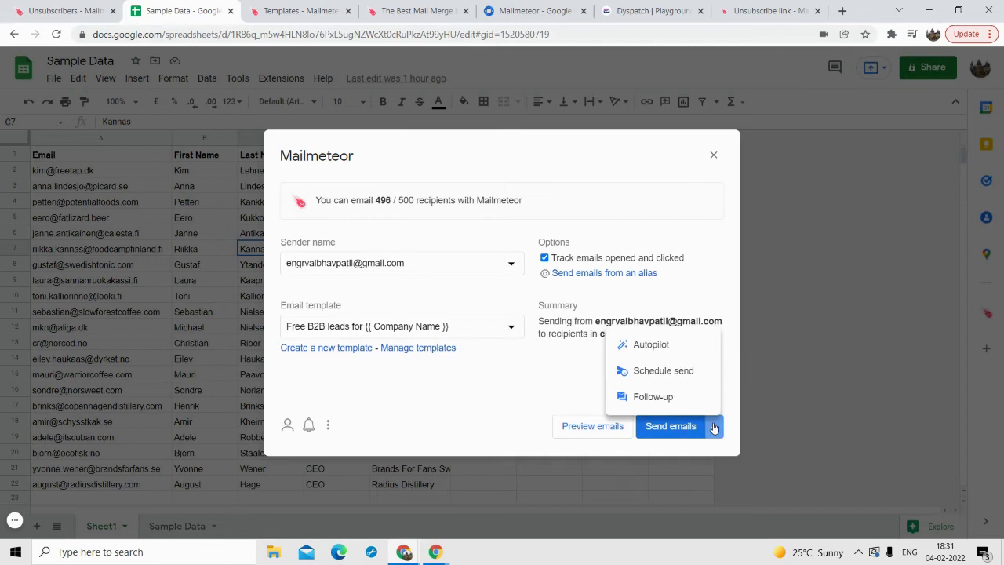
{"action": "left_click", "coordinate": [650, 346]}
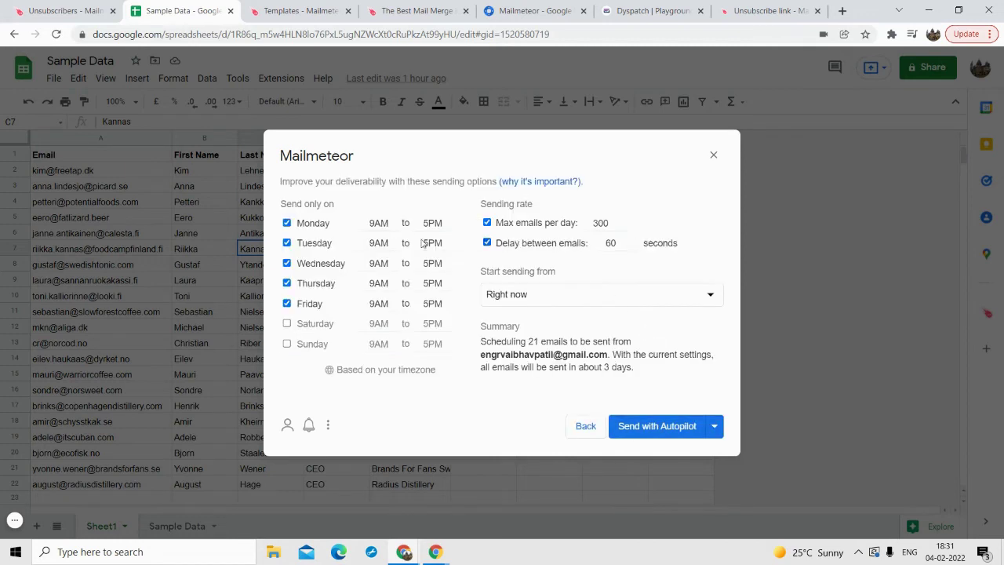
{"action": "double_click", "coordinate": [602, 223]}
{"action": "double_click", "coordinate": [606, 249]}
{"action": "left_click", "coordinate": [529, 296]}
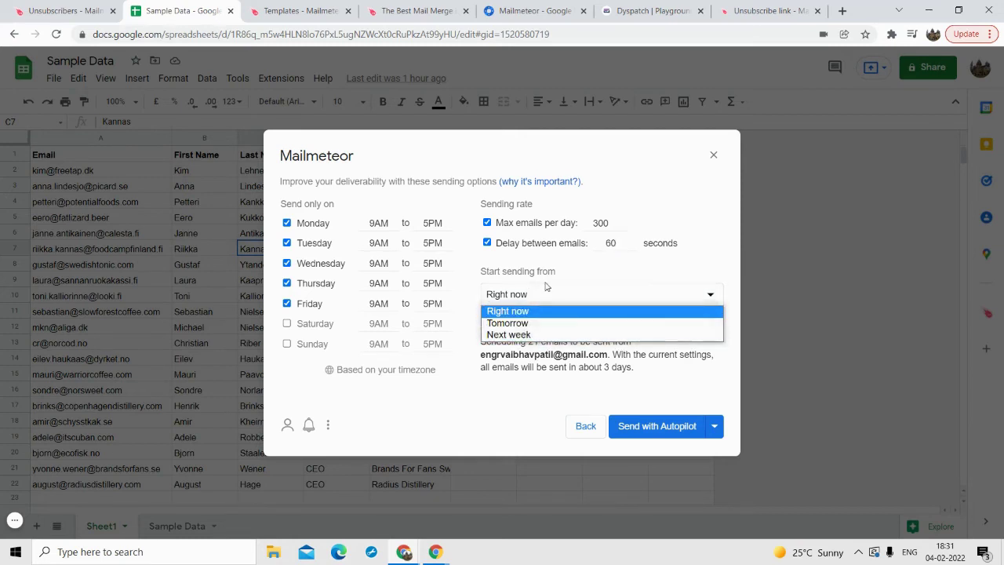
{"action": "left_click", "coordinate": [546, 287]}
Check the Schedule send date and time options, then go back to the main campaign setup.
{"action": "left_click", "coordinate": [712, 427]}
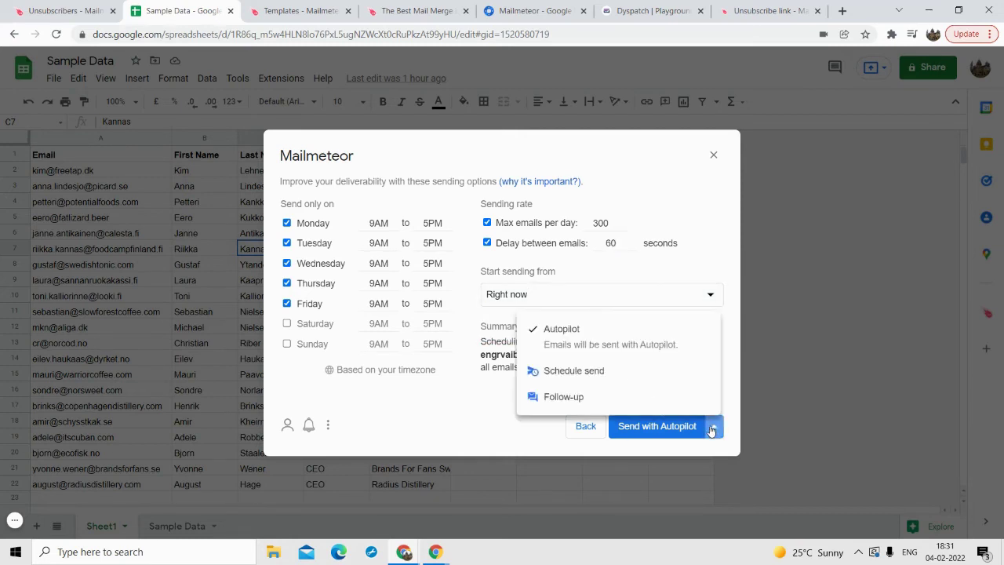
{"action": "left_click", "coordinate": [599, 373]}
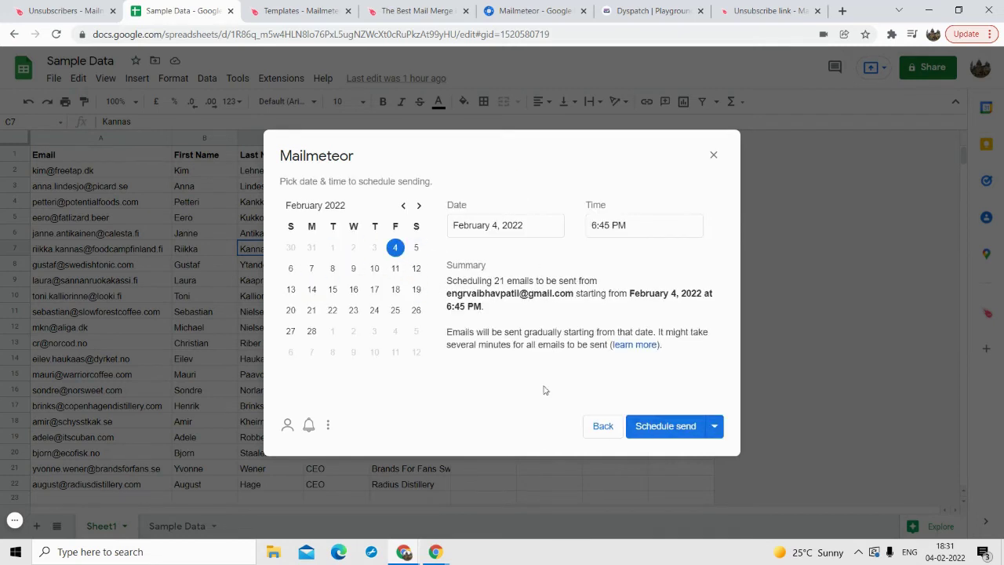
{"action": "left_click", "coordinate": [602, 427]}
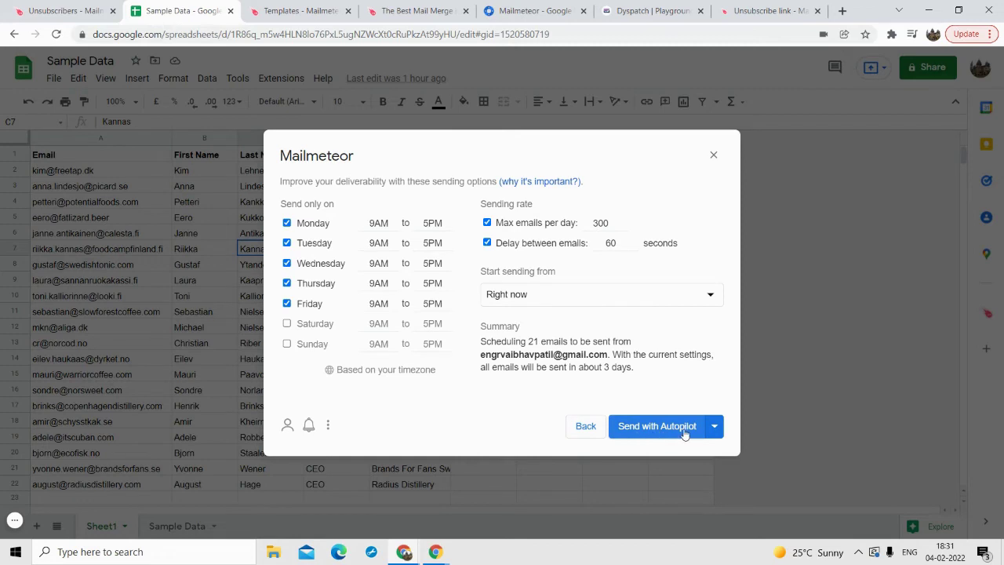
{"action": "left_click", "coordinate": [626, 432]}
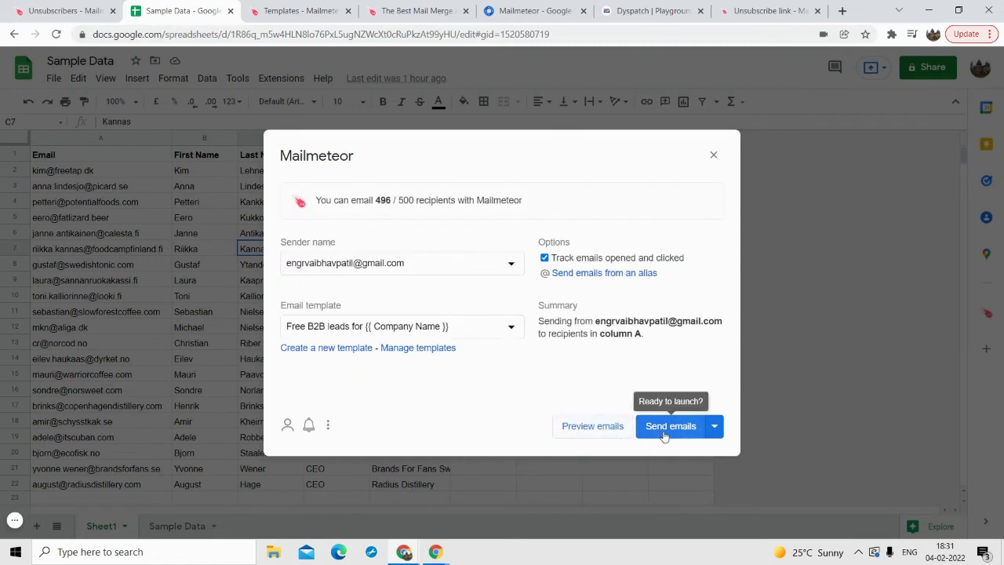
Check the Follow-up sending option and decline joining its waiting list.
{"action": "left_click", "coordinate": [714, 431]}
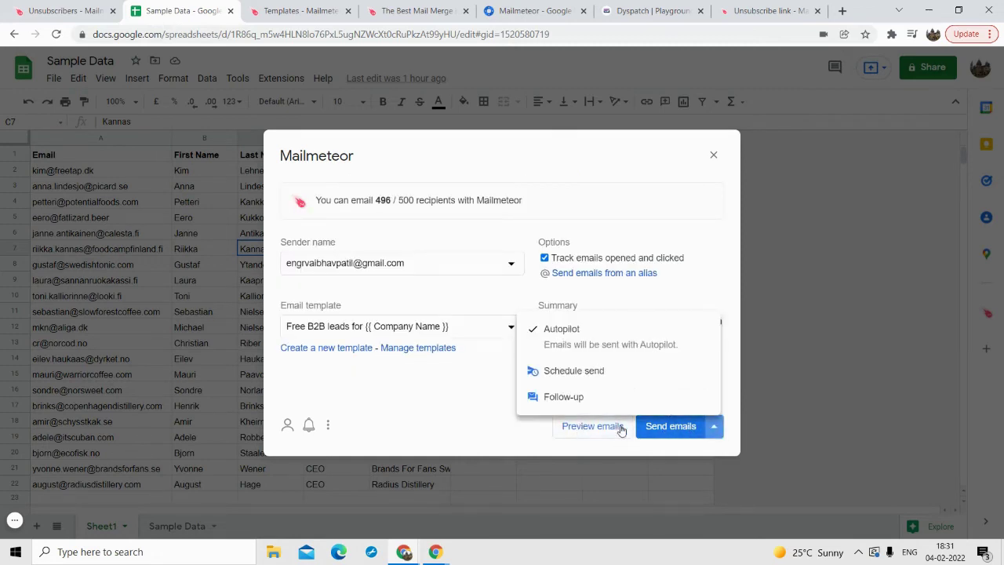
{"action": "left_click", "coordinate": [556, 403]}
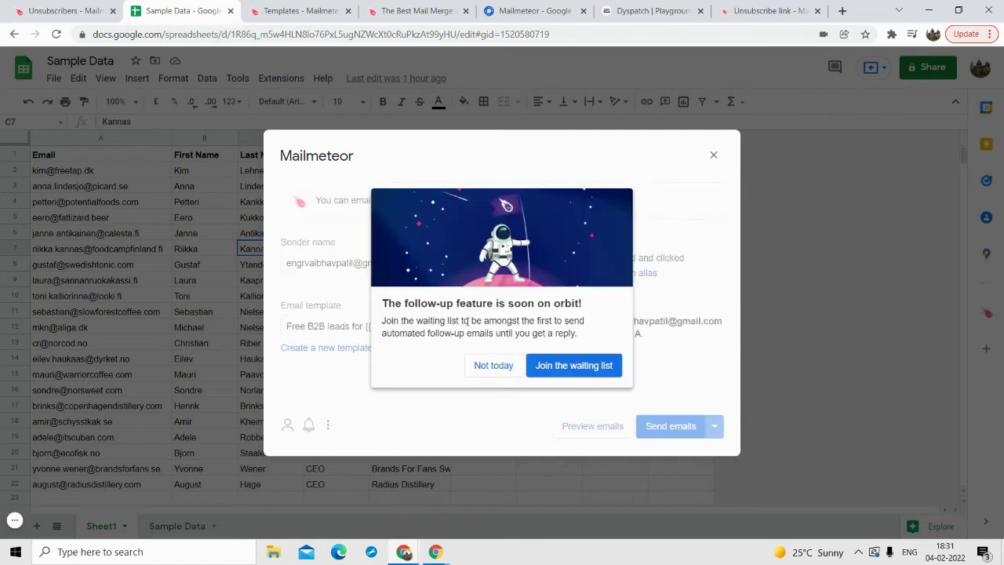
{"action": "left_click", "coordinate": [494, 366]}
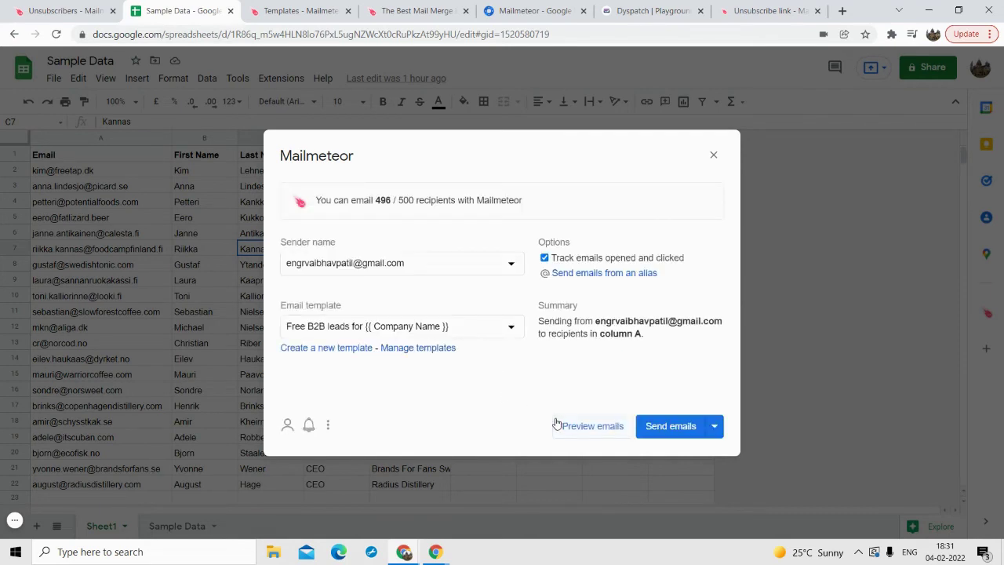
Send the Free B2B leads campaign to the column A recipients immediately using Autopilot.
{"action": "left_click", "coordinate": [660, 426]}
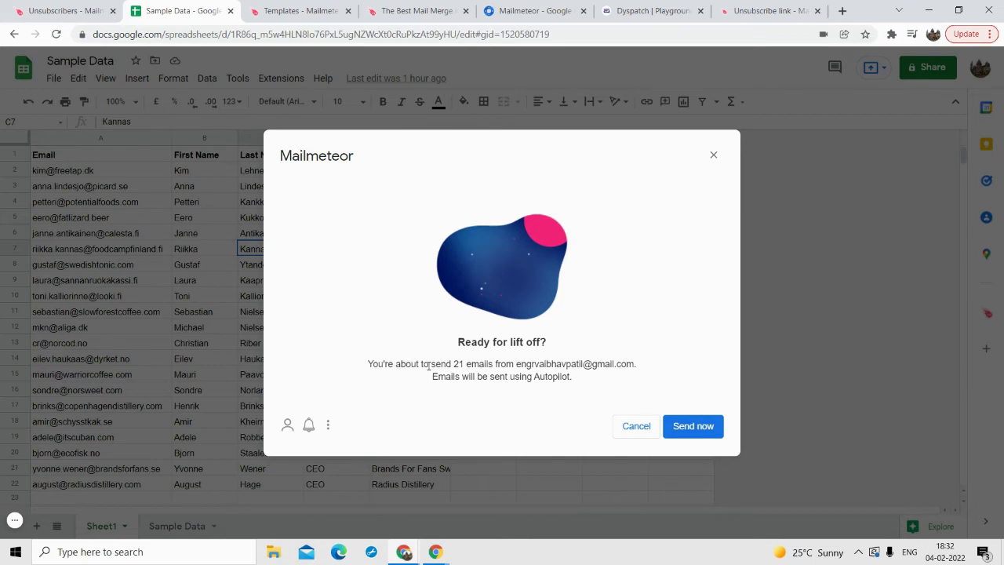
{"action": "left_click", "coordinate": [684, 421]}
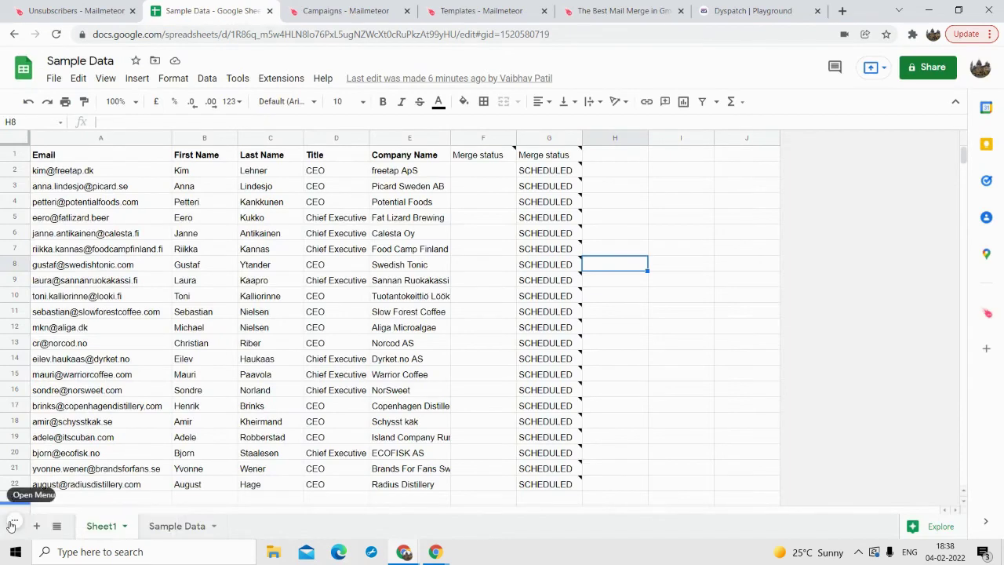
Examine the merge statuses on Sheet1, compare them with those on the Sample Data sheet, and return to Sheet1.
{"action": "mouse_move", "coordinate": [520, 273]}
{"action": "mouse_move", "coordinate": [535, 177]}
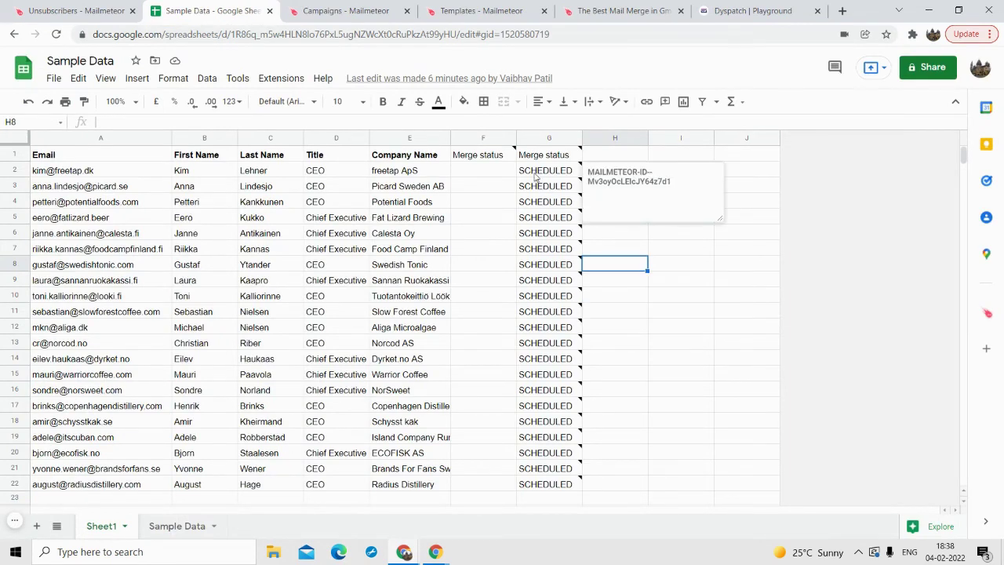
{"action": "left_click", "coordinate": [189, 525]}
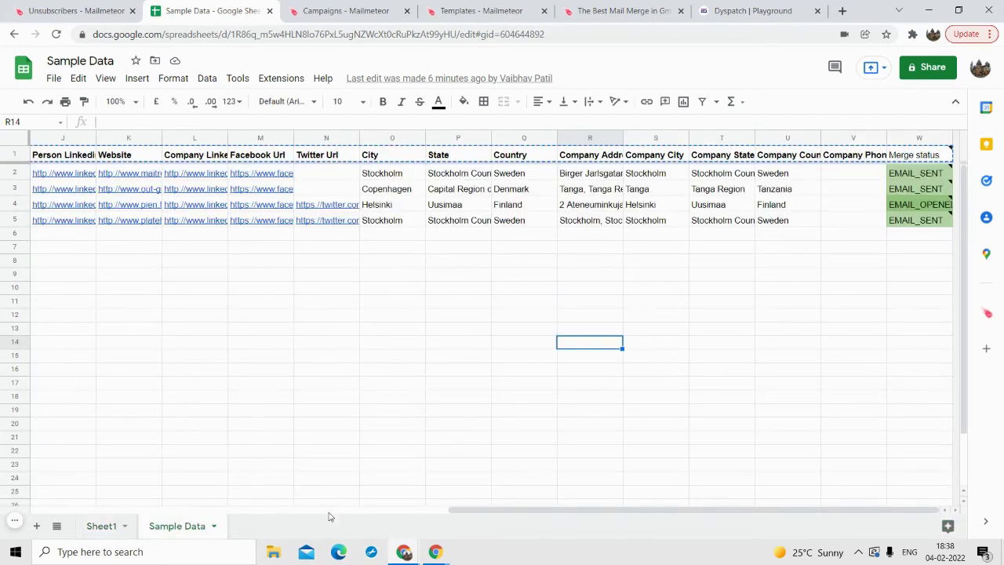
{"action": "left_click", "coordinate": [898, 301]}
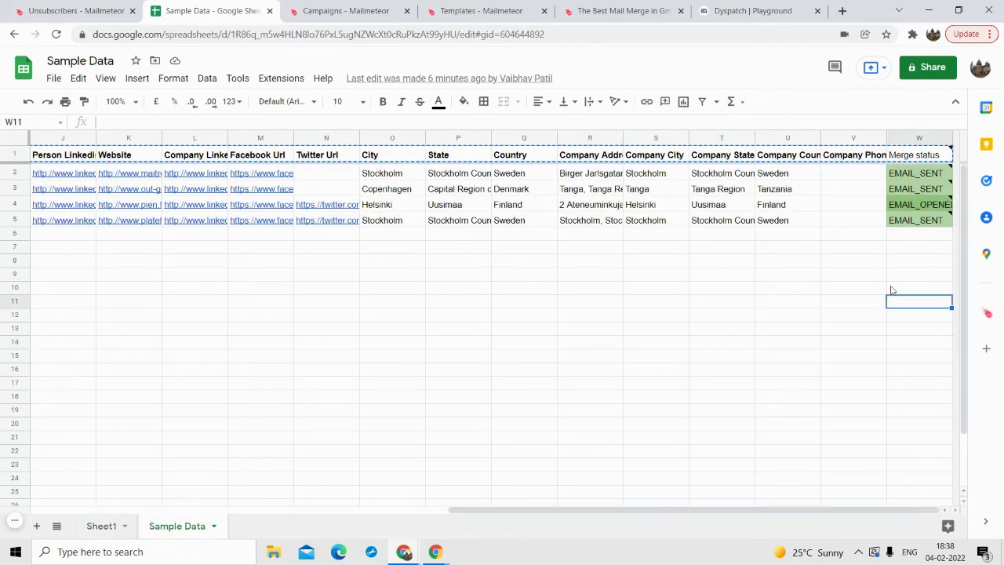
{"action": "double_click", "coordinate": [898, 174]}
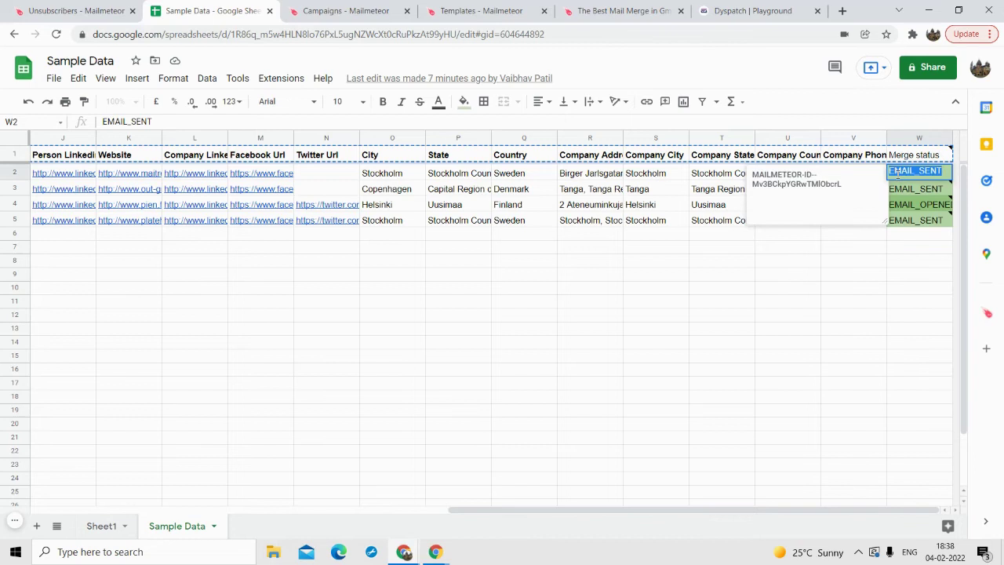
{"action": "left_click", "coordinate": [929, 262]}
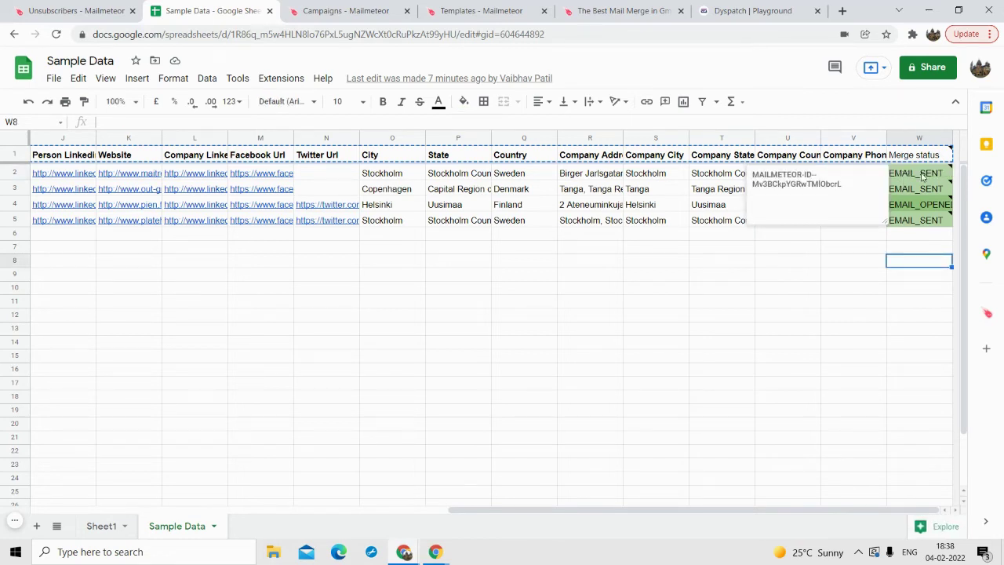
{"action": "left_click", "coordinate": [855, 342]}
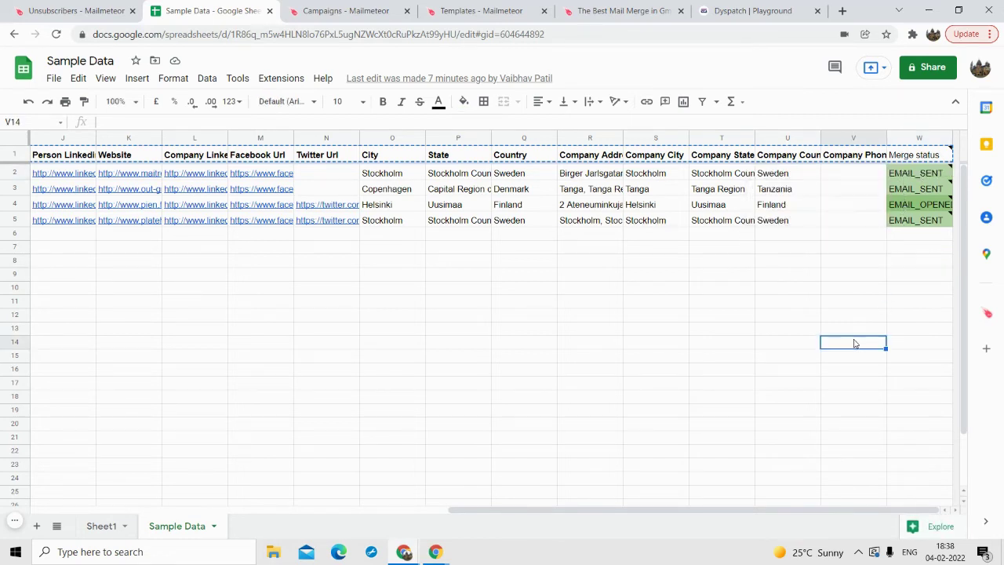
{"action": "left_click", "coordinate": [903, 205]}
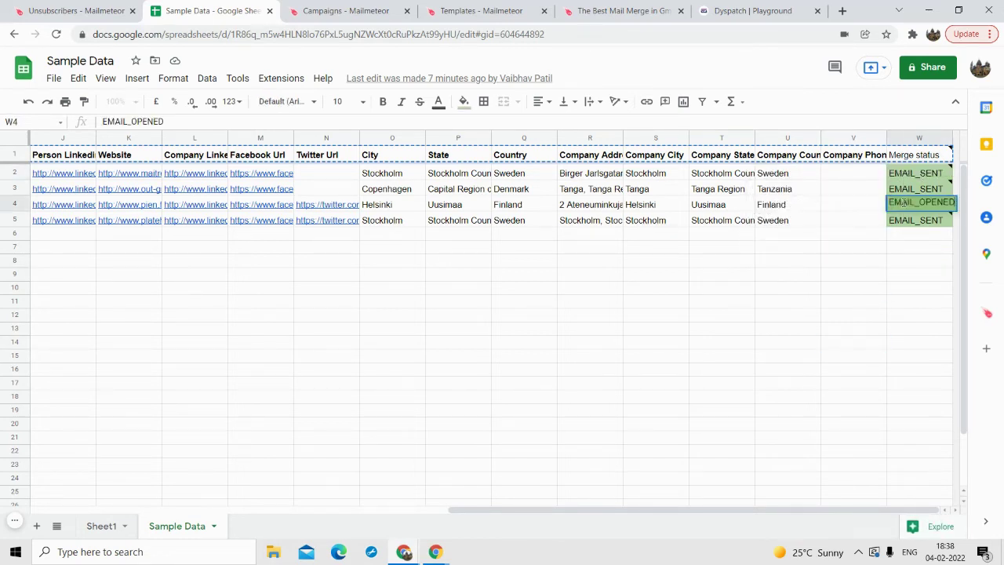
{"action": "left_click", "coordinate": [919, 284]}
{"action": "left_click", "coordinate": [88, 529]}
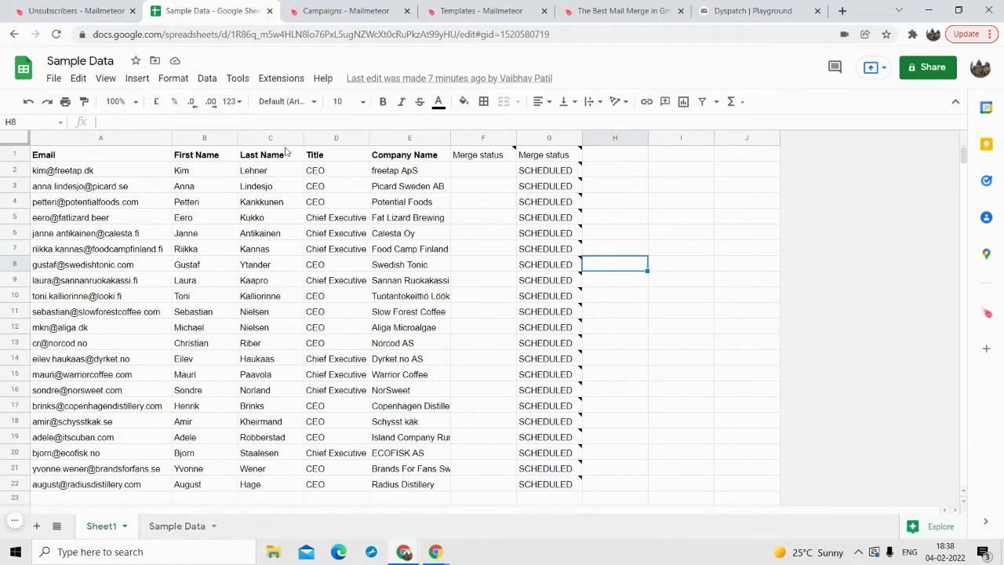
{"action": "left_click", "coordinate": [278, 78]}
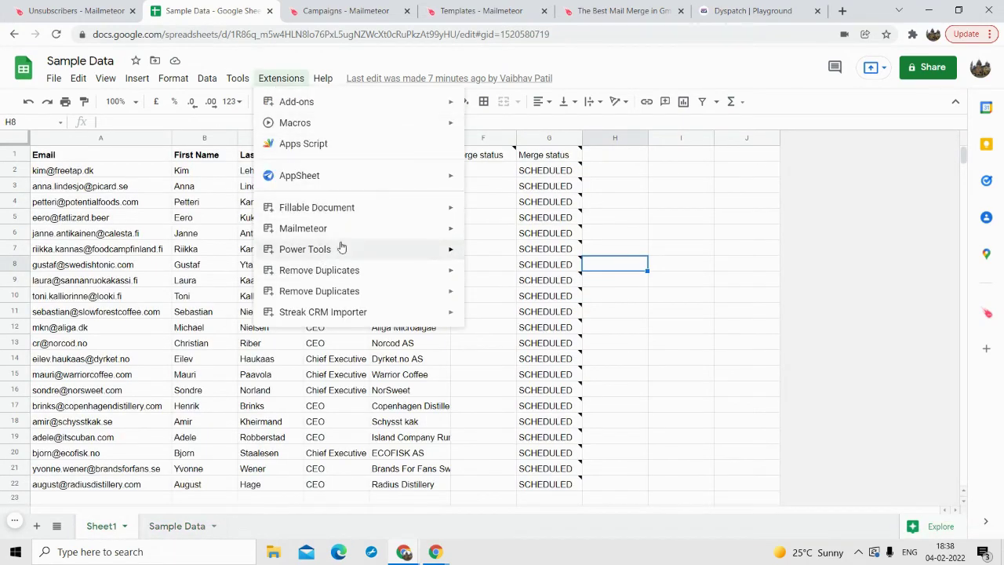
{"action": "mouse_move", "coordinate": [398, 233]}
{"action": "left_click", "coordinate": [657, 174]}
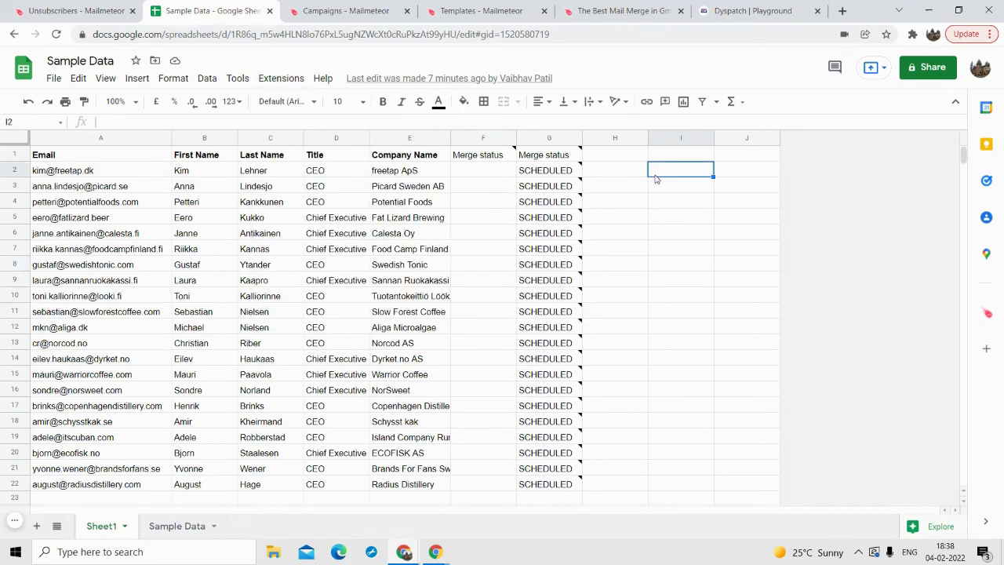
{"action": "scroll", "coordinate": [518, 318], "scroll_direction": "down", "scroll_amount": 1}
{"action": "scroll", "coordinate": [518, 318], "scroll_direction": "up", "scroll_amount": 1}
{"action": "mouse_move", "coordinate": [547, 219]}
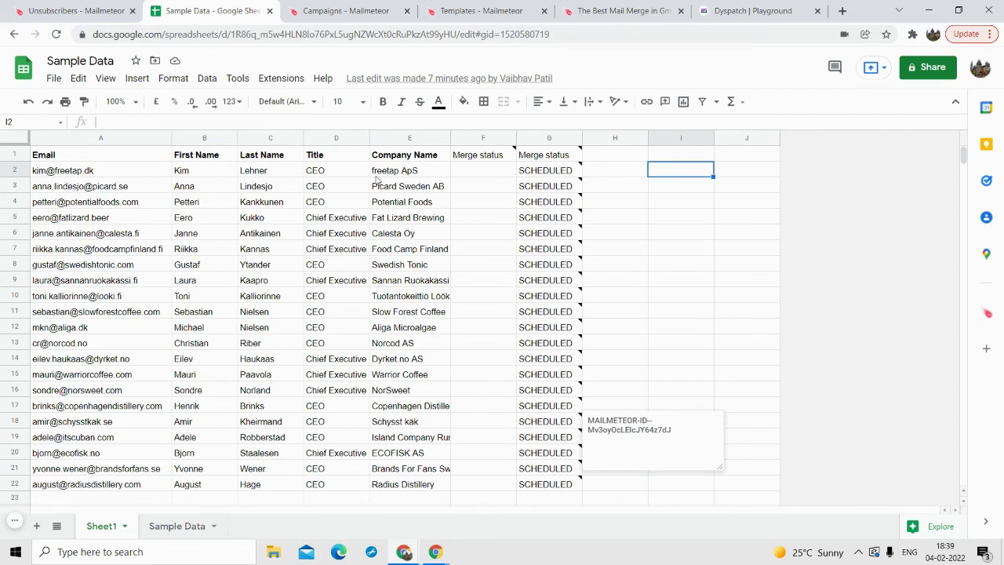
{"action": "left_click", "coordinate": [238, 79]}
{"action": "left_click", "coordinate": [243, 78]}
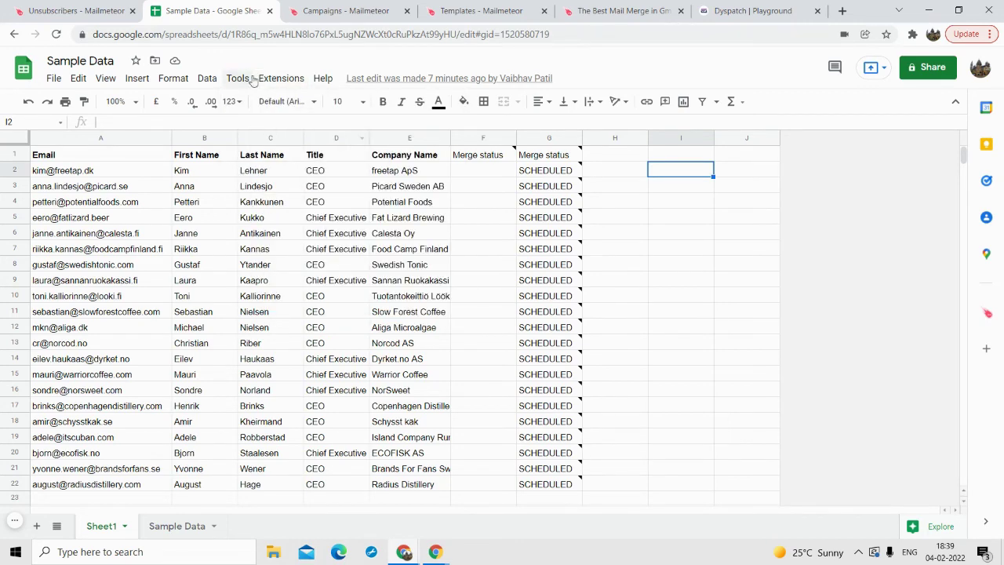
{"action": "left_click", "coordinate": [269, 78]}
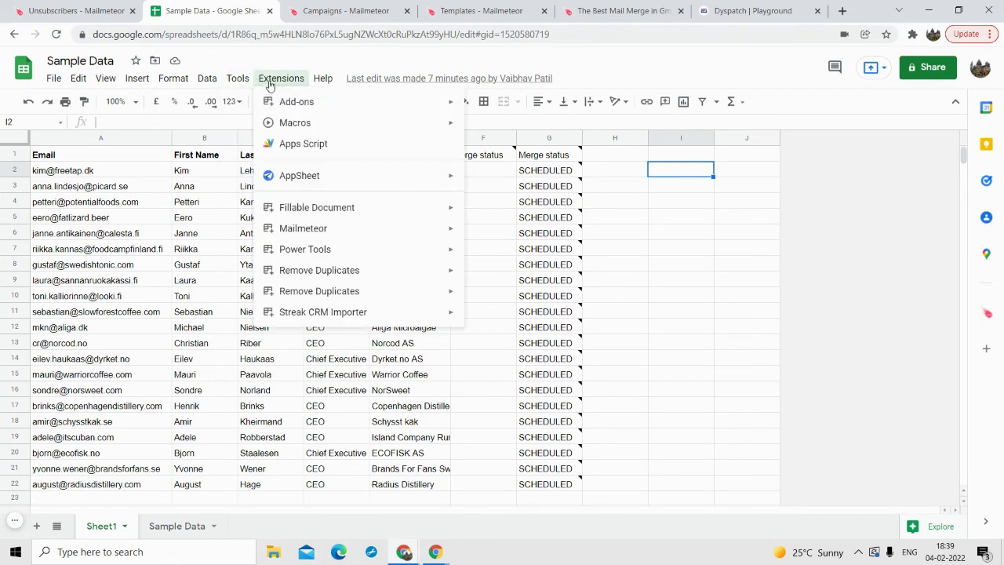
Check the Scheduled and Sent campaign lists in the Mailmeteor dashboard and return to the Sample Data spreadsheet.
{"action": "left_click", "coordinate": [17, 8]}
{"action": "left_click", "coordinate": [161, 10]}
{"action": "left_click", "coordinate": [79, 11]}
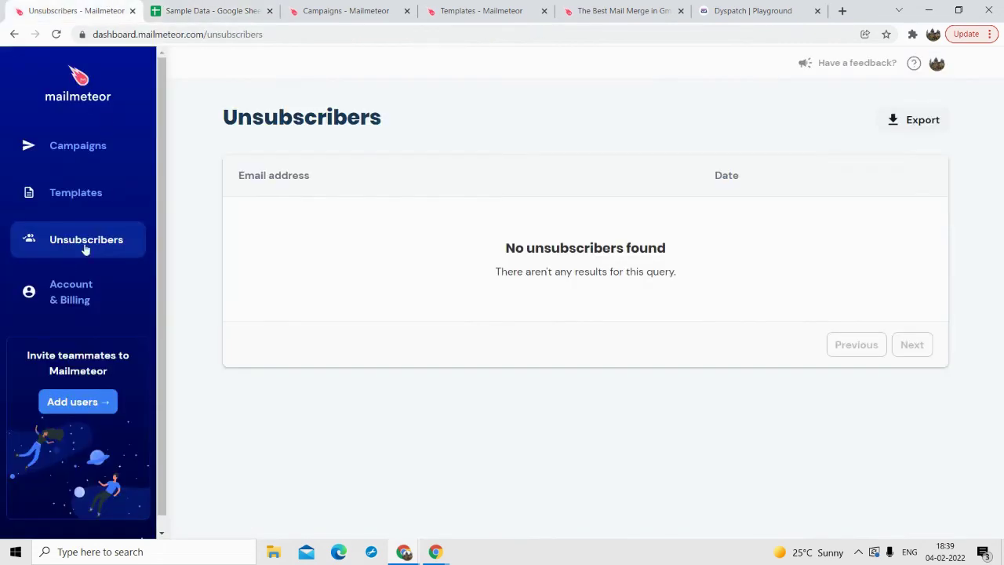
{"action": "left_click", "coordinate": [75, 205]}
{"action": "left_click", "coordinate": [81, 151]}
{"action": "left_click", "coordinate": [393, 160]}
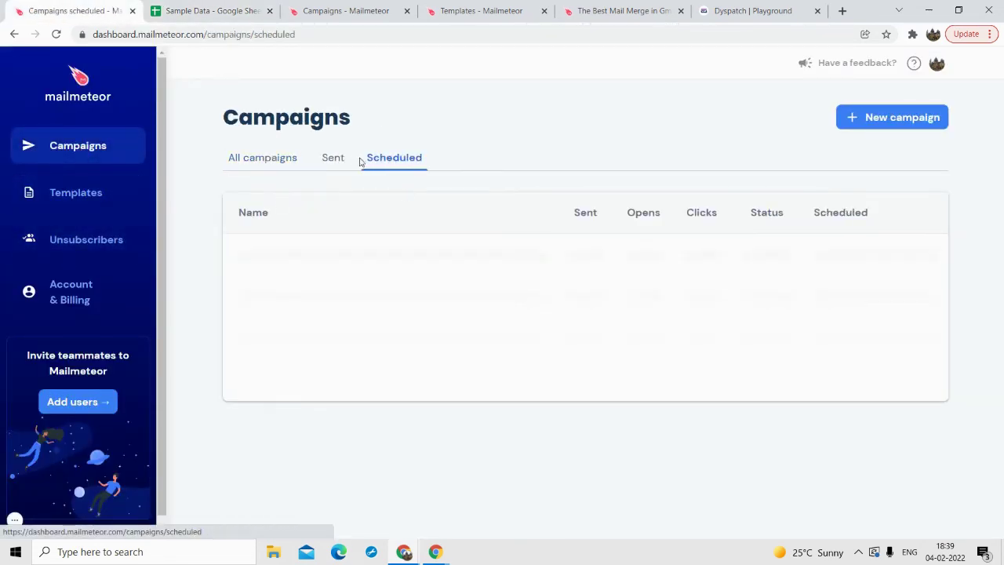
{"action": "left_click", "coordinate": [337, 159]}
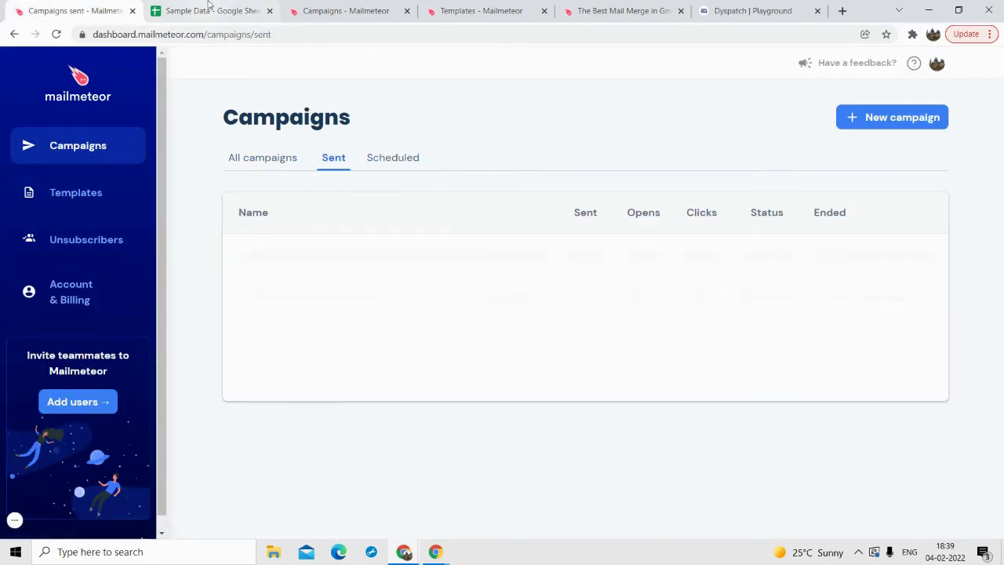
{"action": "left_click", "coordinate": [210, 8]}
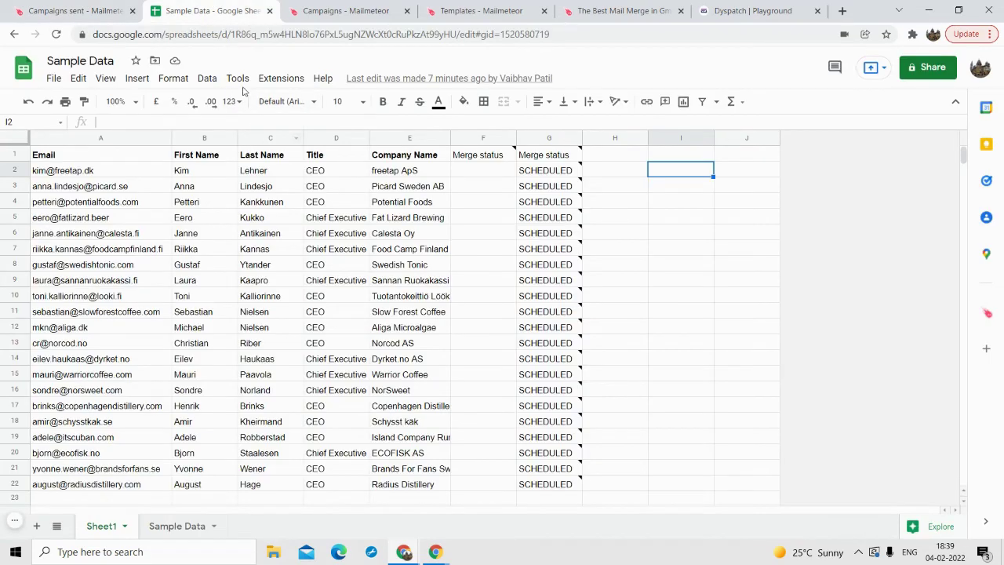
{"action": "left_click", "coordinate": [280, 79]}
{"action": "mouse_move", "coordinate": [318, 228]}
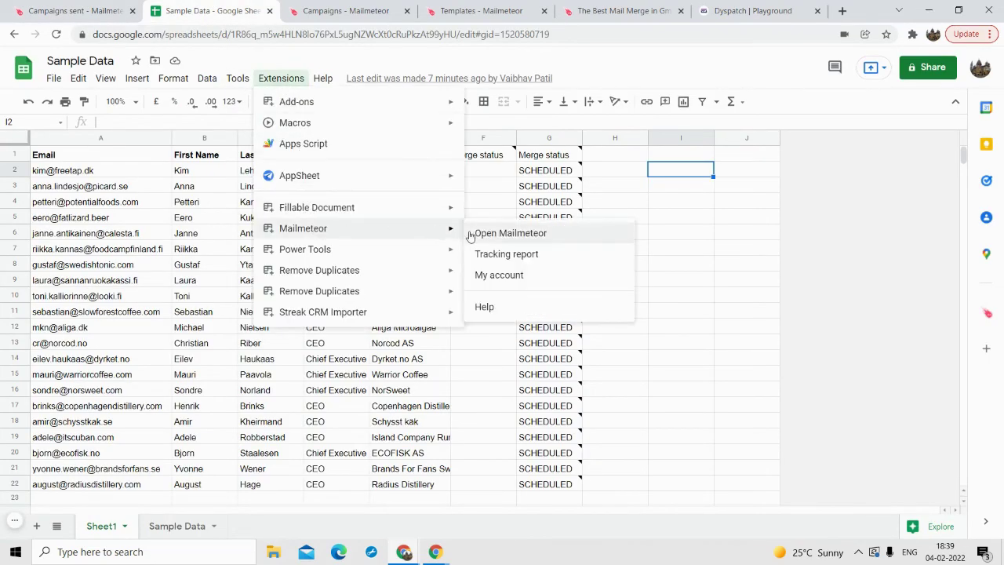
{"action": "left_click", "coordinate": [470, 233]}
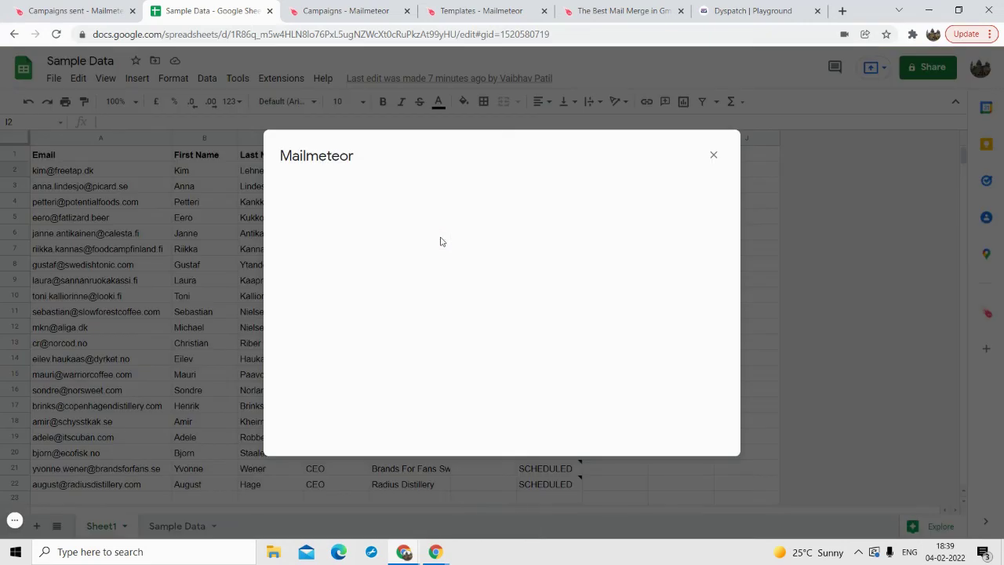
{"action": "left_click", "coordinate": [714, 155]}
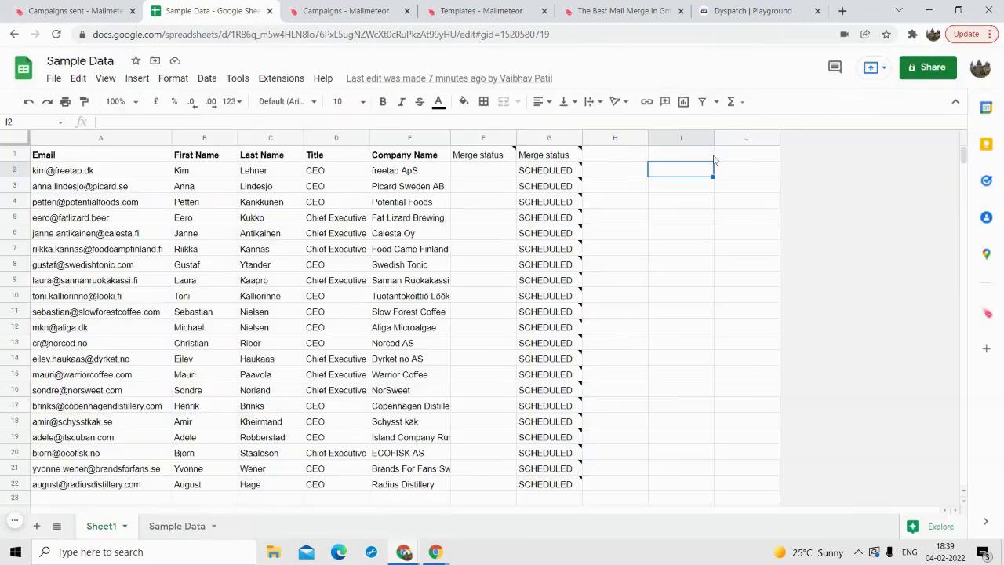
{"action": "left_click", "coordinate": [276, 79]}
{"action": "left_click", "coordinate": [276, 79]}
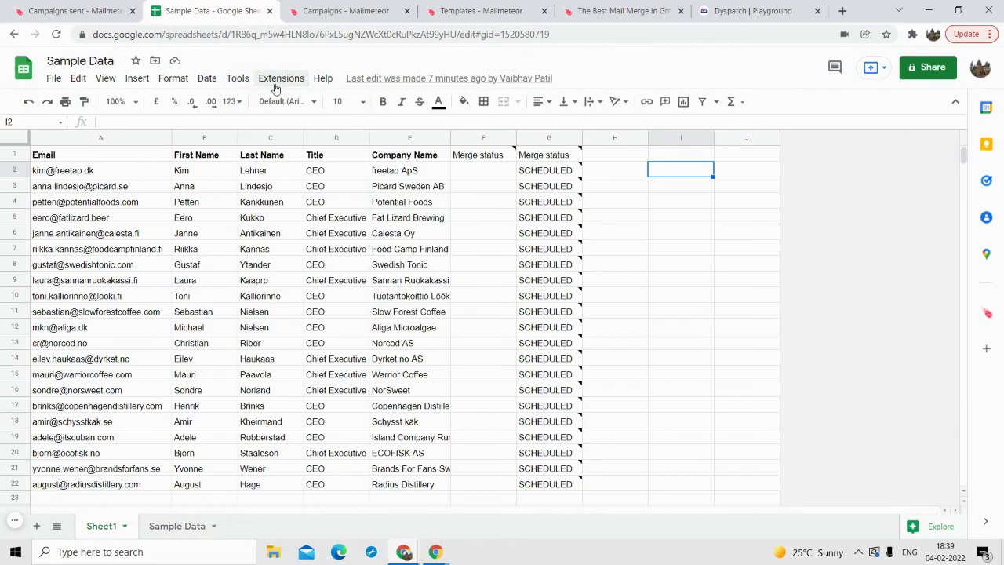
{"action": "left_click", "coordinate": [276, 79]}
{"action": "mouse_move", "coordinate": [405, 236]}
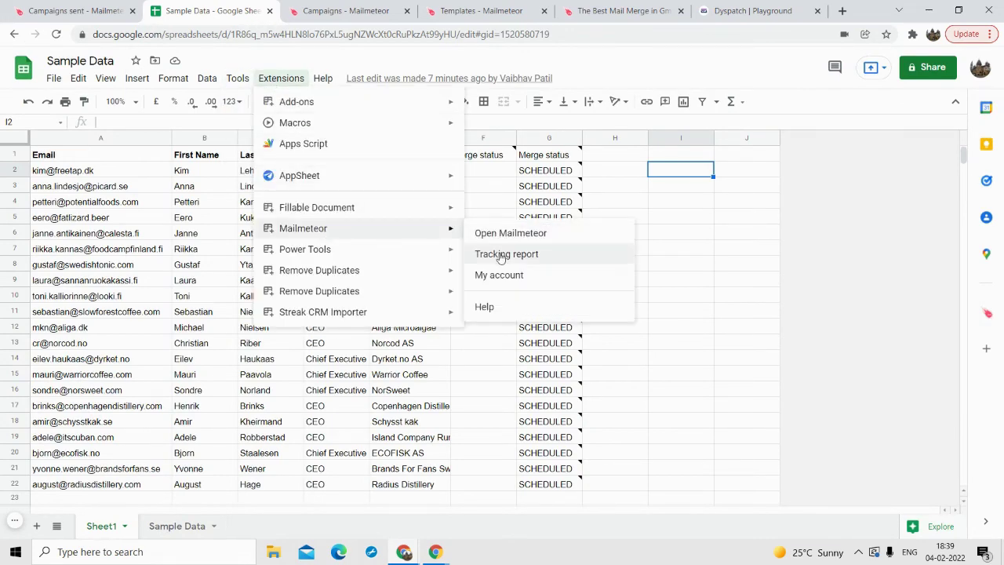
{"action": "left_click", "coordinate": [693, 219]}
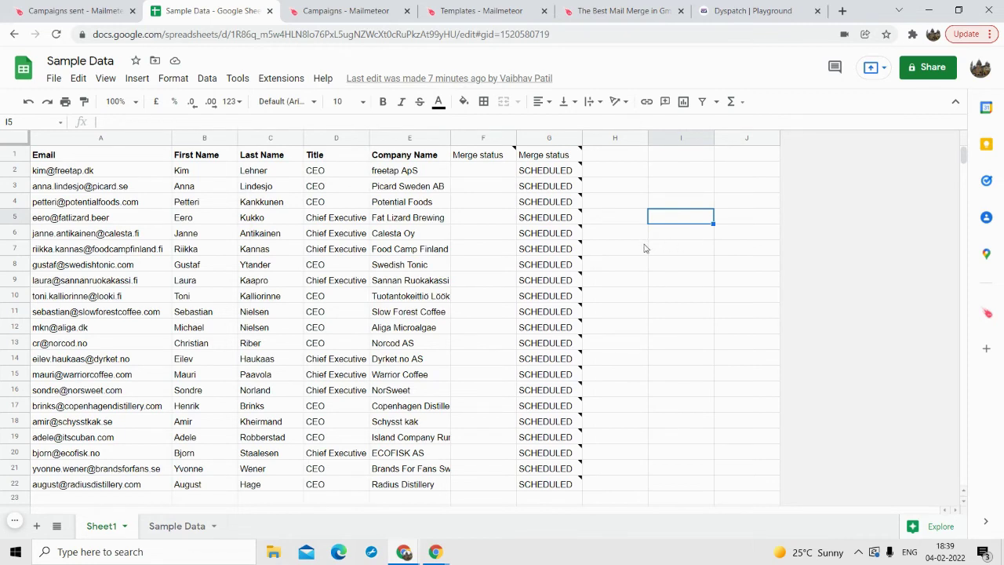
{"action": "left_click", "coordinate": [672, 170]}
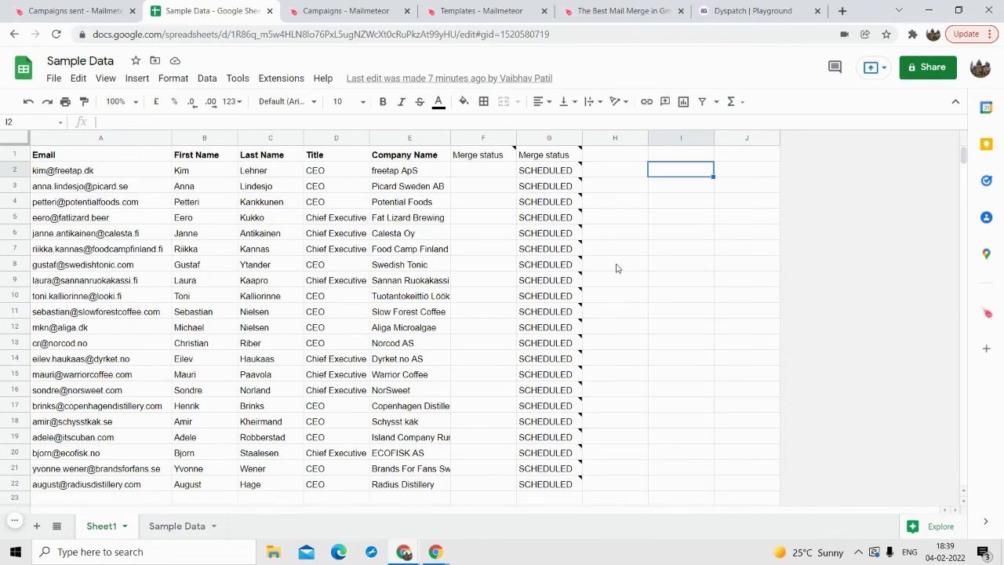
Inspect the EMAIL_SENT and EMAIL_OPENED entries in the Merge status column of the Sample Data sheet.
{"action": "left_click", "coordinate": [177, 525]}
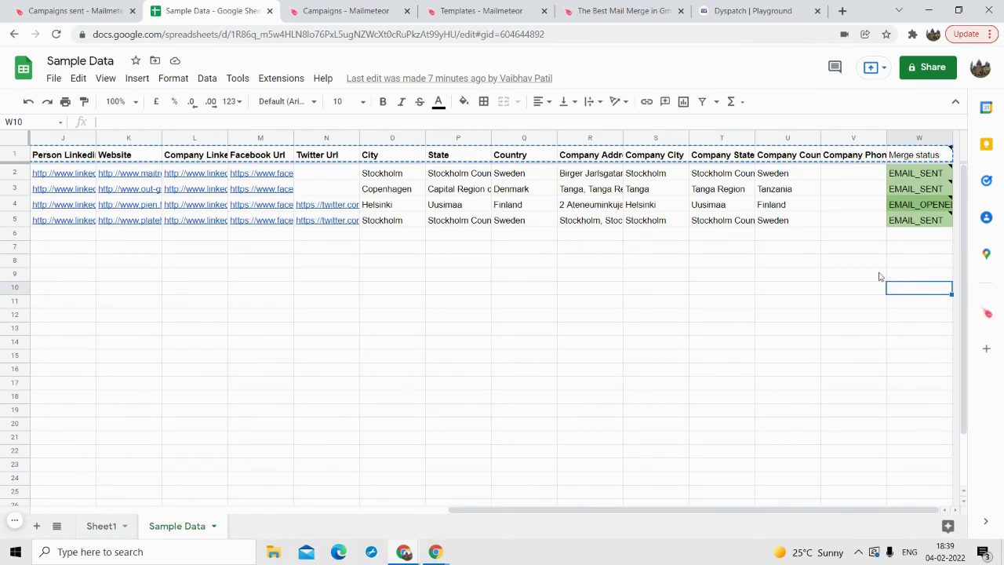
{"action": "left_click", "coordinate": [901, 176]}
{"action": "double_click", "coordinate": [900, 176]}
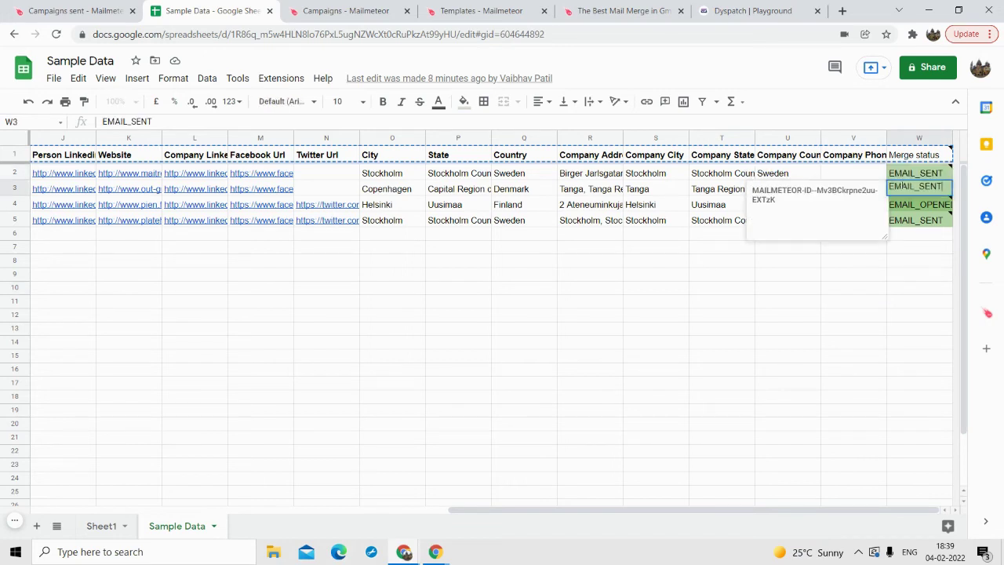
{"action": "left_click", "coordinate": [910, 261]}
{"action": "left_click", "coordinate": [906, 208]}
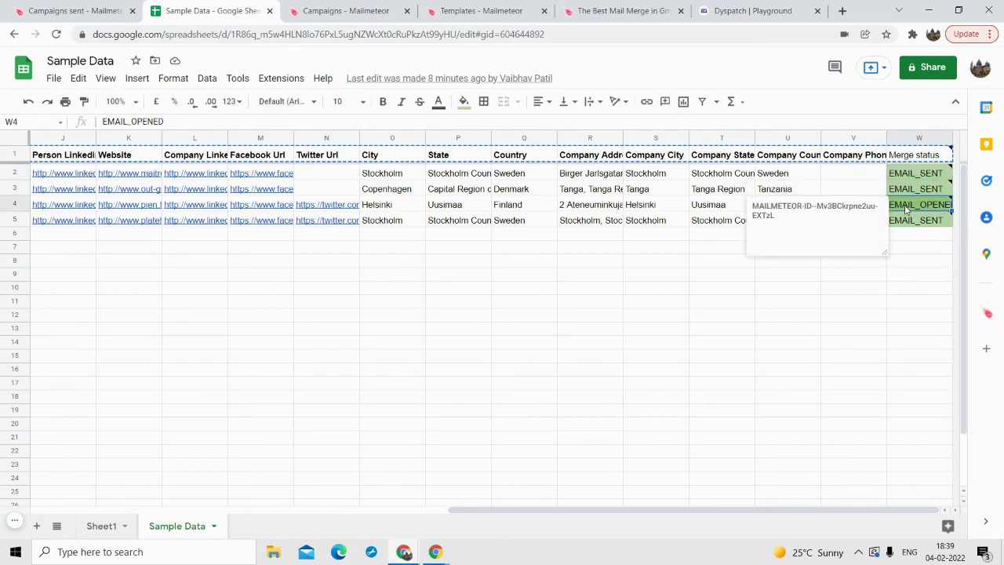
{"action": "double_click", "coordinate": [906, 206]}
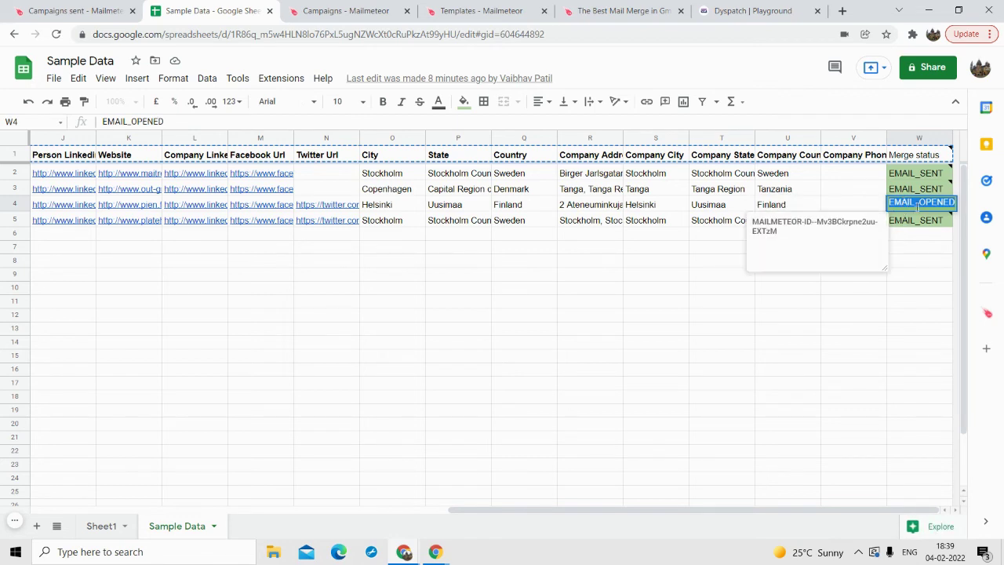
{"action": "left_click", "coordinate": [896, 290]}
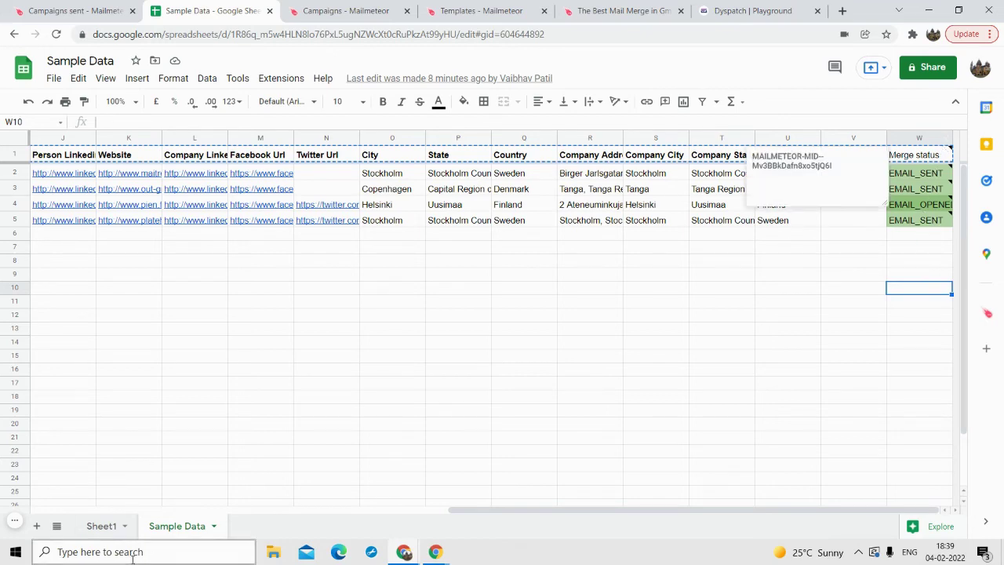
Open Mailmeteor's tracking report for Sheet1 and review the scheduled campaign's opens, clicks and unsubscribes.
{"action": "left_click", "coordinate": [101, 526]}
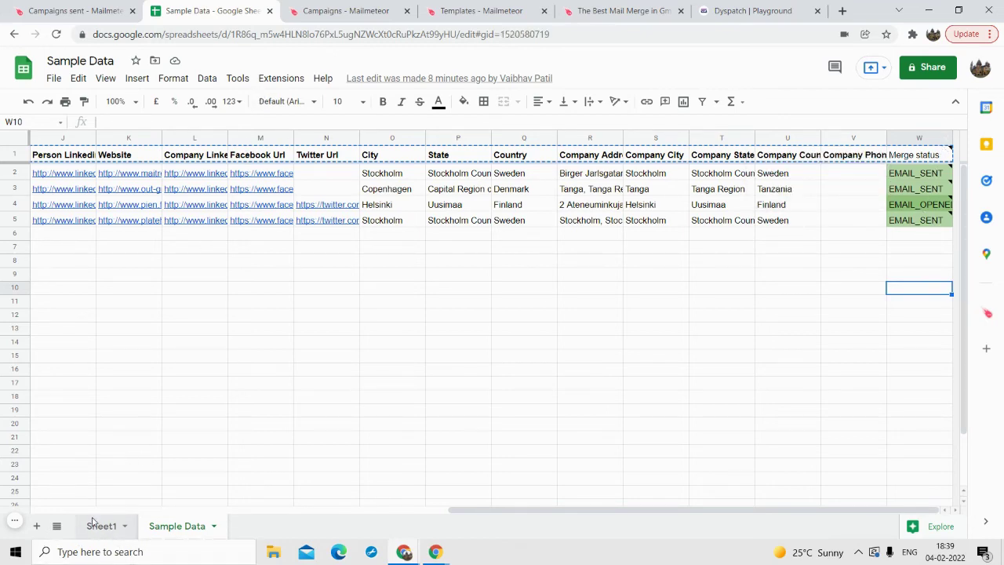
{"action": "left_click", "coordinate": [281, 78]}
{"action": "mouse_move", "coordinate": [319, 236]}
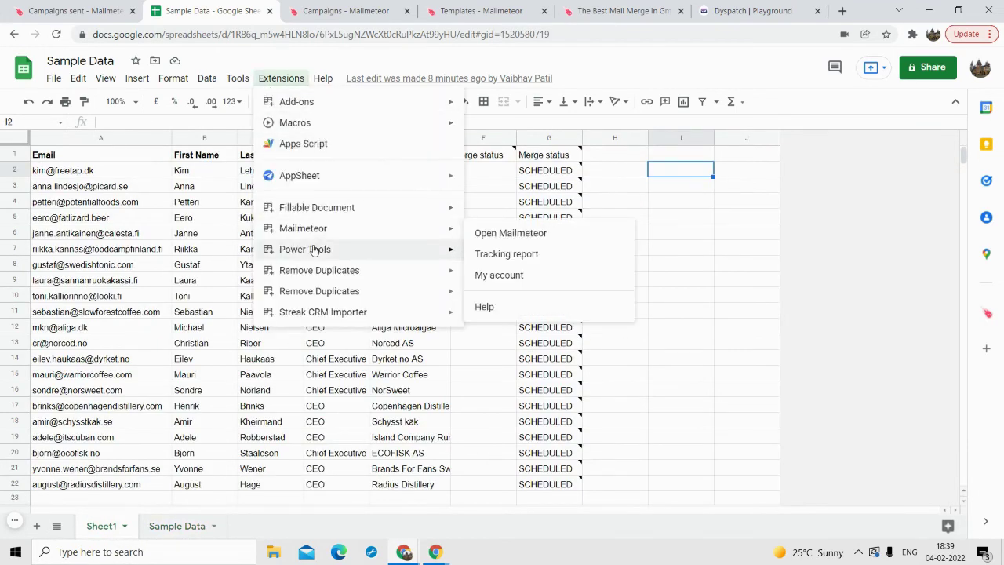
{"action": "left_click", "coordinate": [504, 255]}
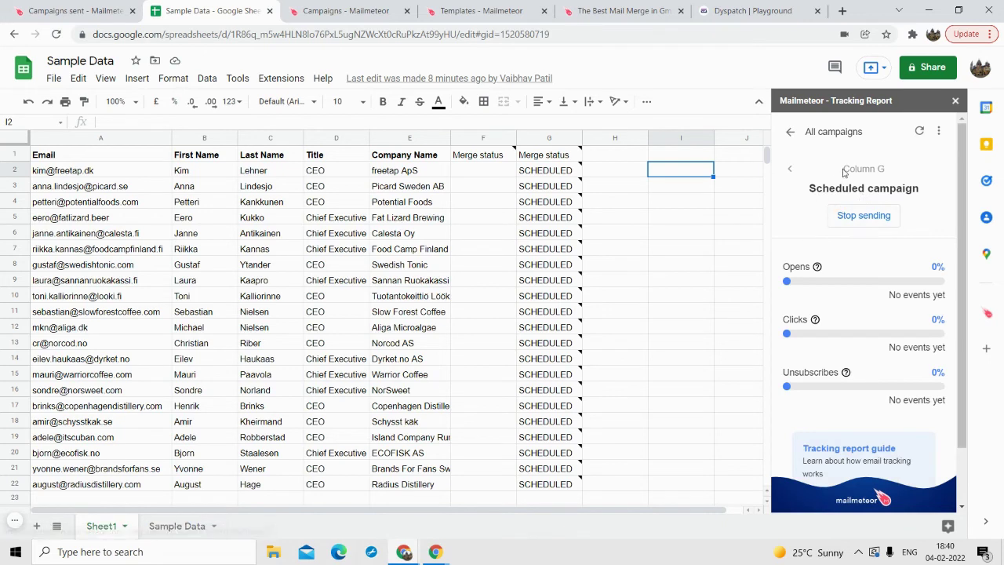
{"action": "scroll", "coordinate": [878, 259], "scroll_direction": "down", "scroll_amount": 2}
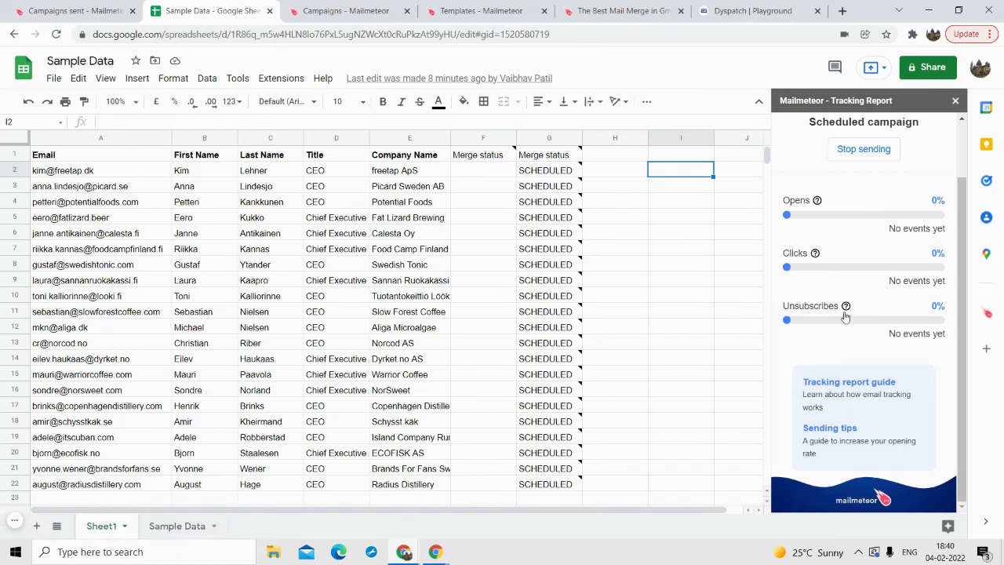
Check the all-campaigns overview in Mailmeteor's tracking report, and close the report.
{"action": "scroll", "coordinate": [851, 383], "scroll_direction": "up", "scroll_amount": 1}
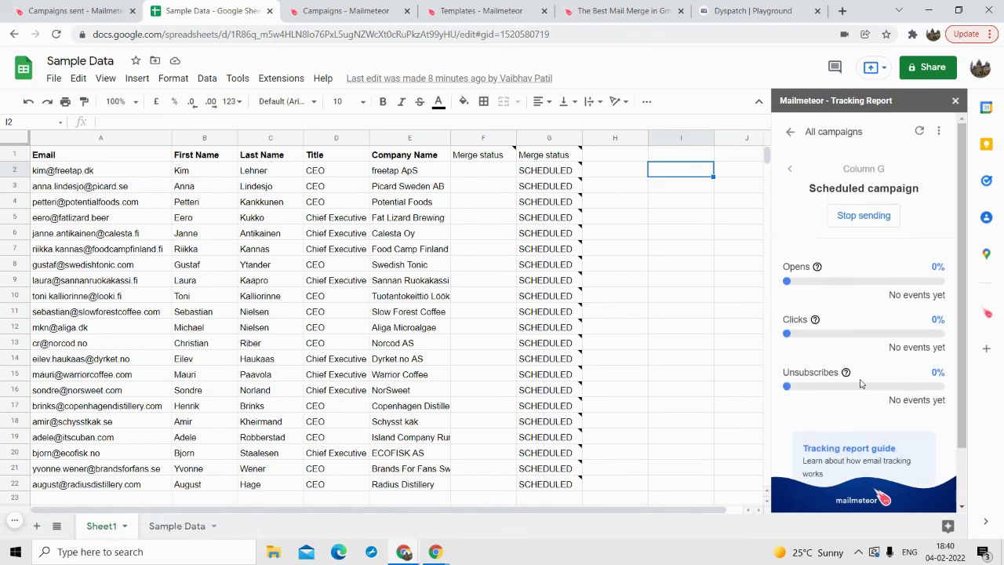
{"action": "left_click", "coordinate": [791, 132]}
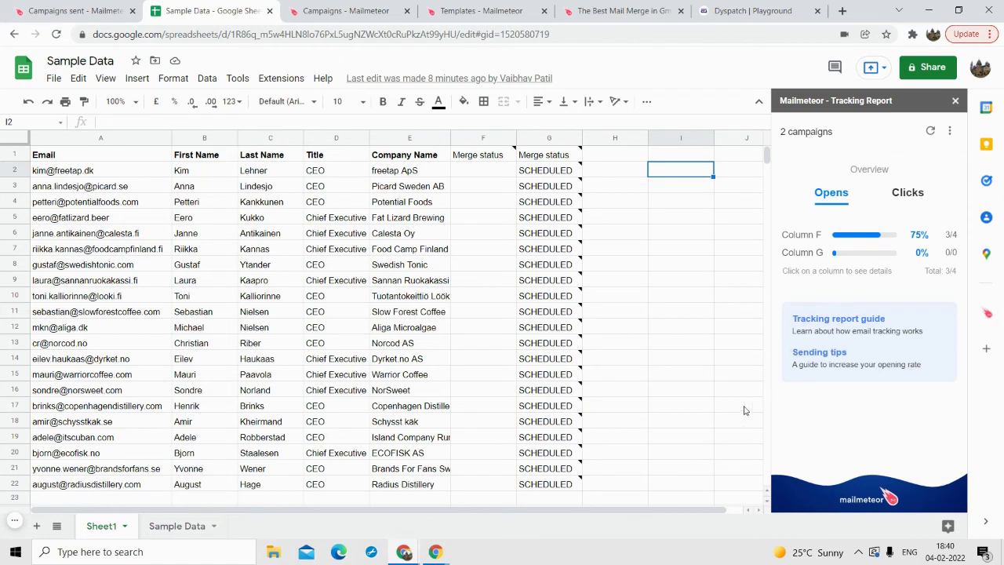
{"action": "left_click", "coordinate": [663, 284]}
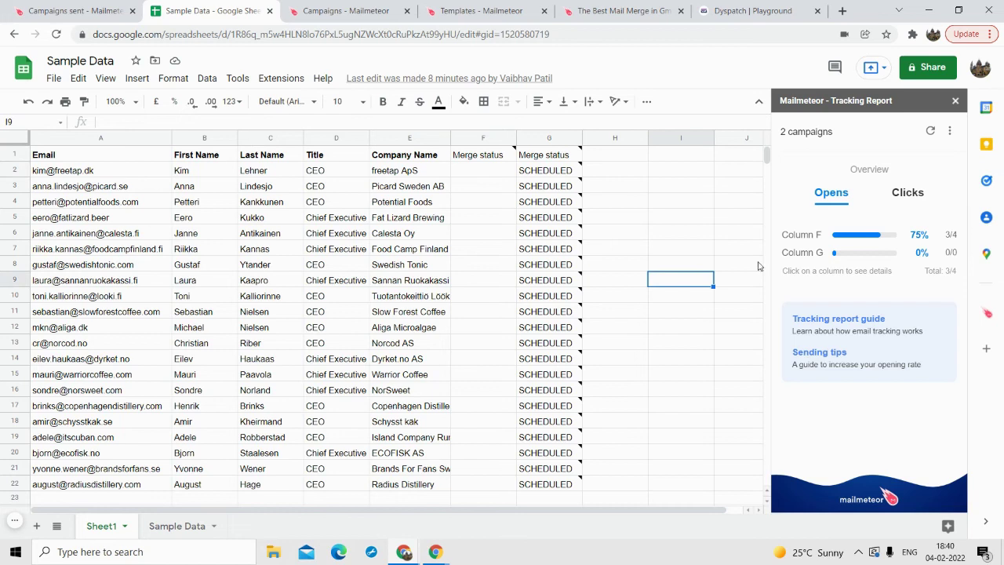
{"action": "left_click", "coordinate": [956, 101]}
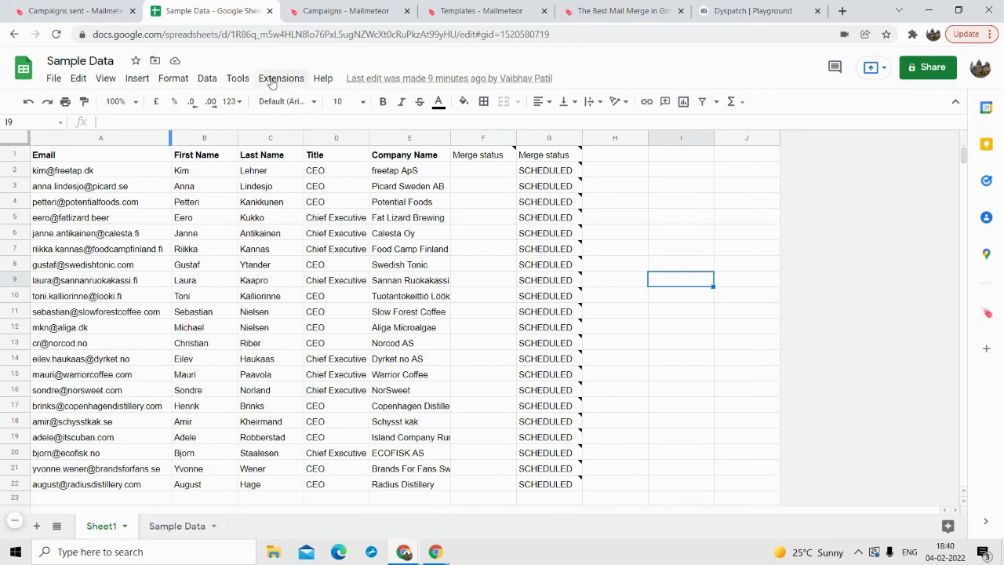
Switch to the Dyspatch playground and open the Welcome template from the Lifestyle templates in the builder.
{"action": "left_click", "coordinate": [779, 10]}
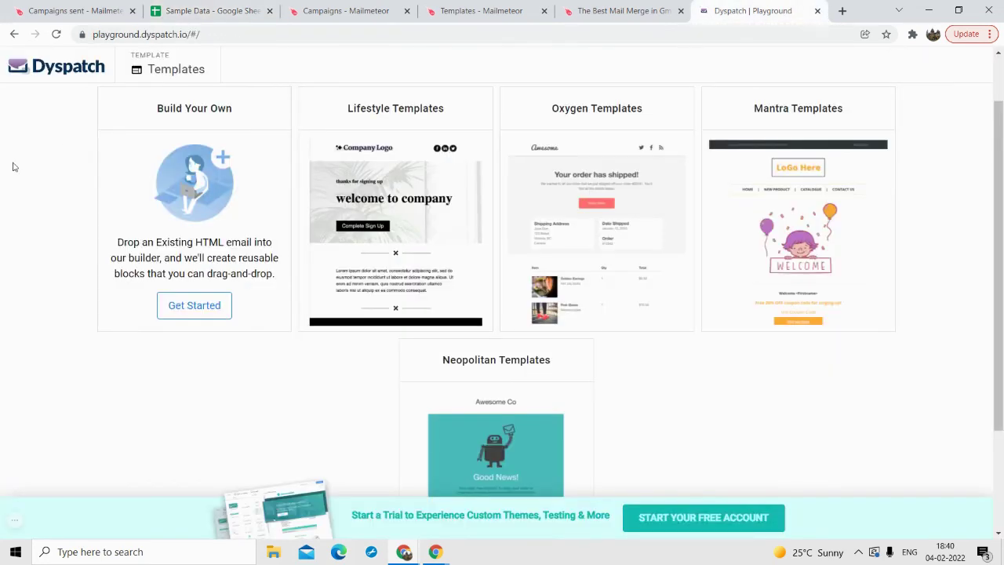
{"action": "scroll", "coordinate": [12, 166], "scroll_direction": "up", "scroll_amount": 1}
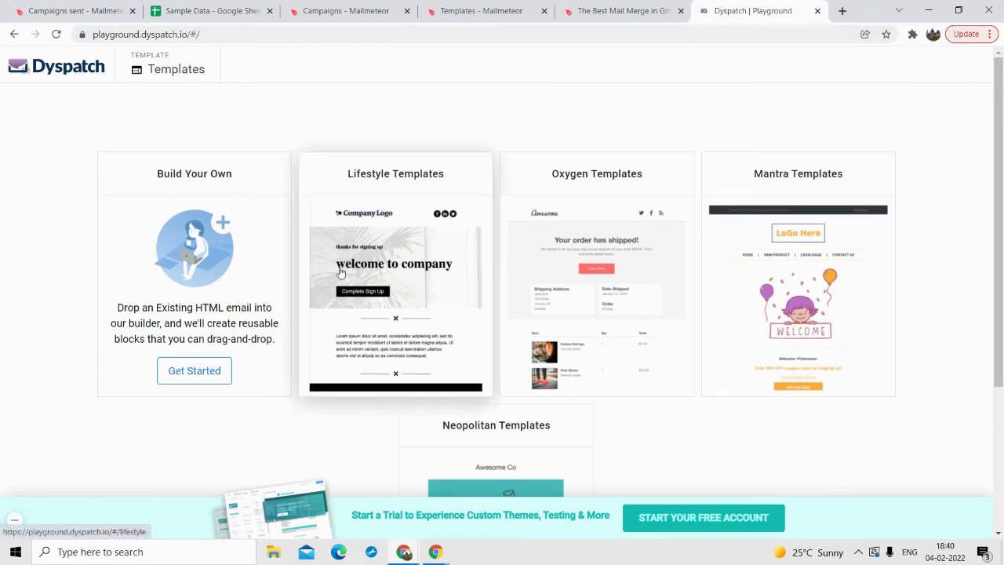
{"action": "scroll", "coordinate": [466, 287], "scroll_direction": "down", "scroll_amount": 2}
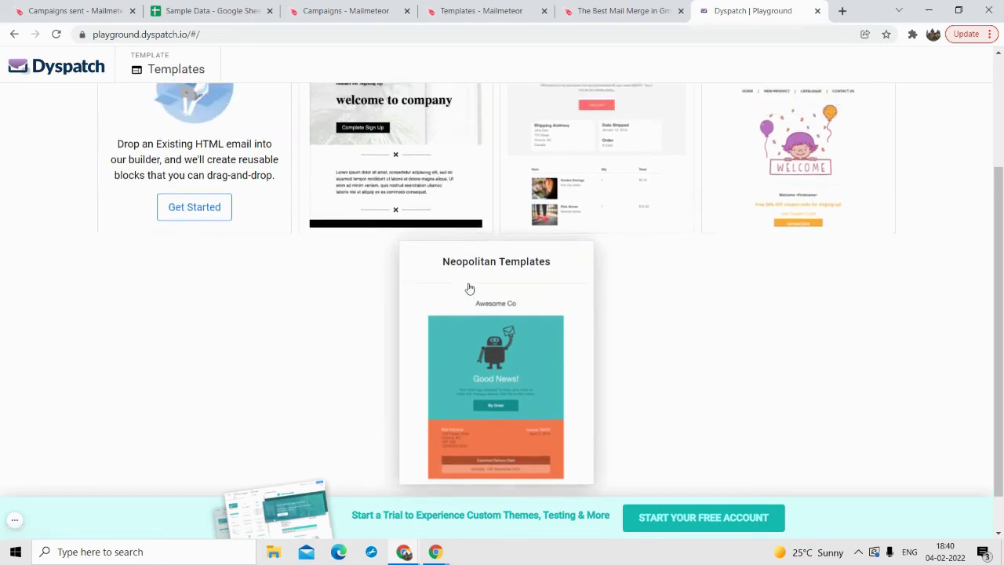
{"action": "scroll", "coordinate": [469, 288], "scroll_direction": "up", "scroll_amount": 1}
{"action": "left_click", "coordinate": [387, 246]}
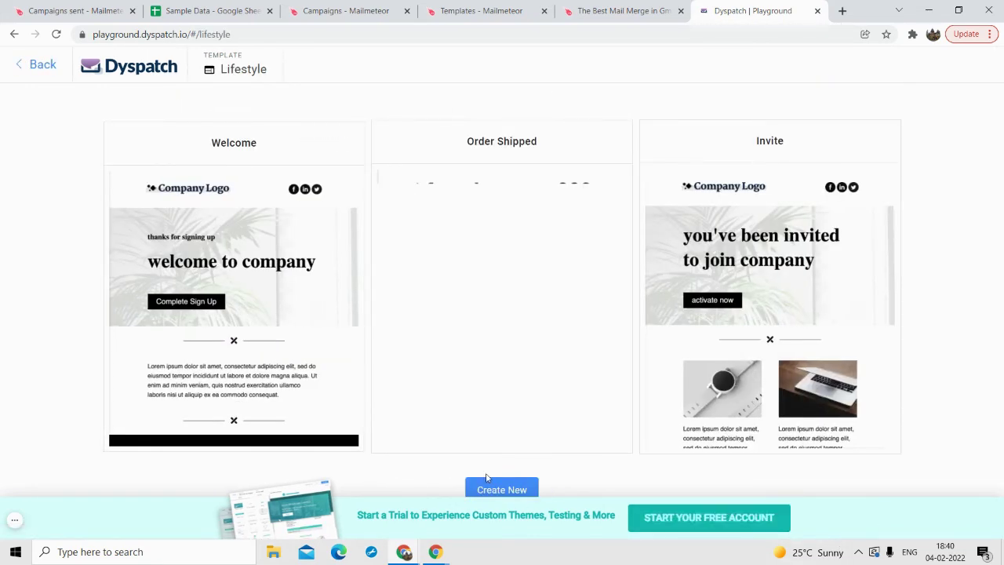
{"action": "left_click", "coordinate": [248, 319]}
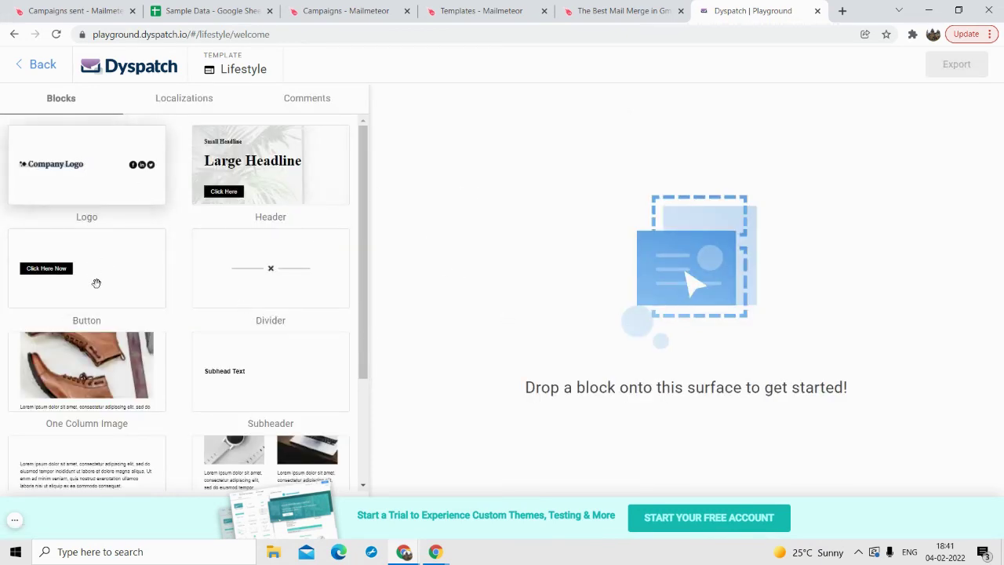
Add a Text block to the empty Lifestyle template and take a brief look at its editable content.
{"action": "scroll", "coordinate": [97, 282], "scroll_direction": "down", "scroll_amount": 3}
{"action": "left_click_drag", "start_coordinate": [72, 334], "coordinate": [573, 153]}
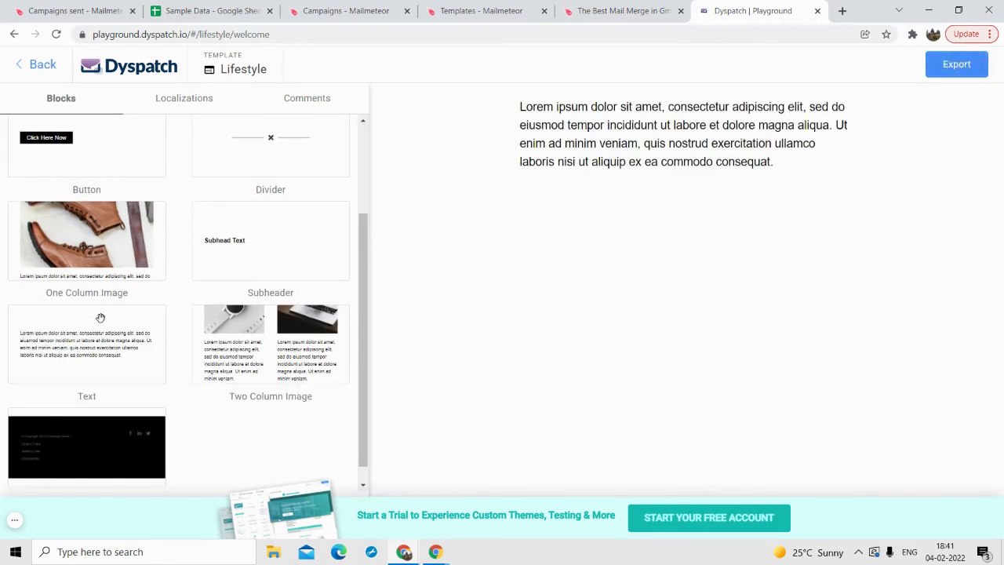
{"action": "left_click", "coordinate": [523, 109]}
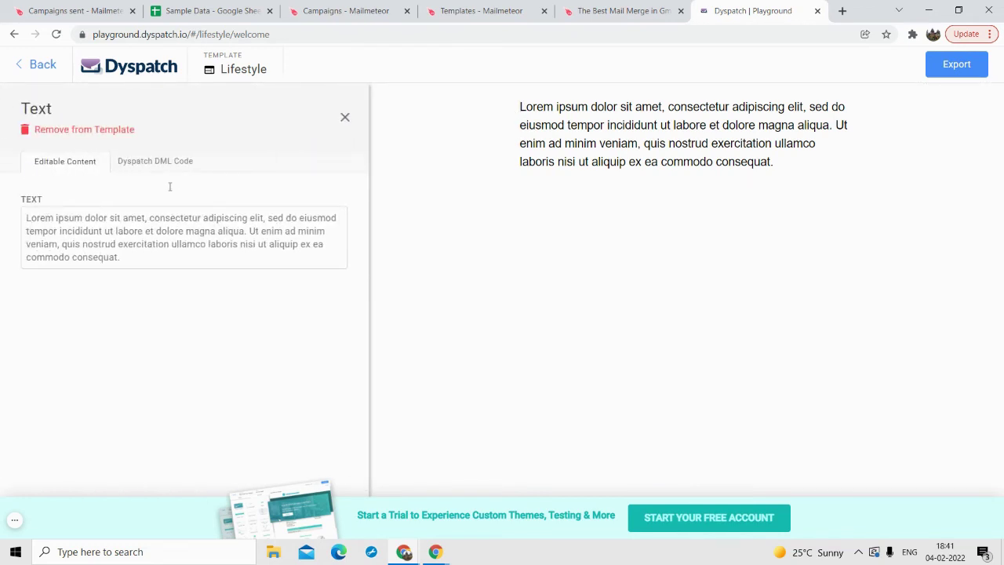
{"action": "left_click", "coordinate": [344, 118]}
Insert "Hi {{First Name}}" at the start of the Text block, separated from the body text by a blank line.
{"action": "left_click", "coordinate": [572, 125]}
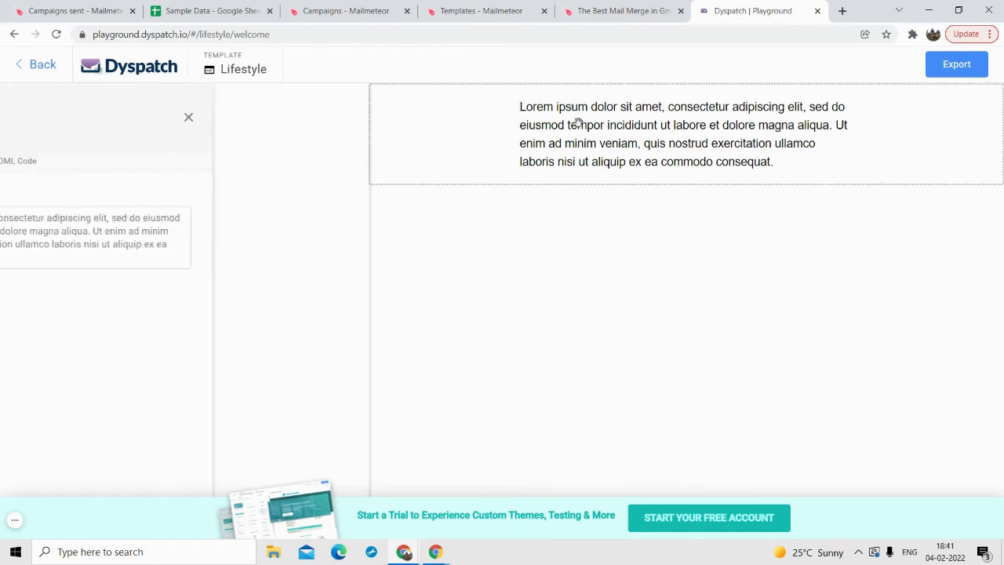
{"action": "left_click", "coordinate": [27, 218]}
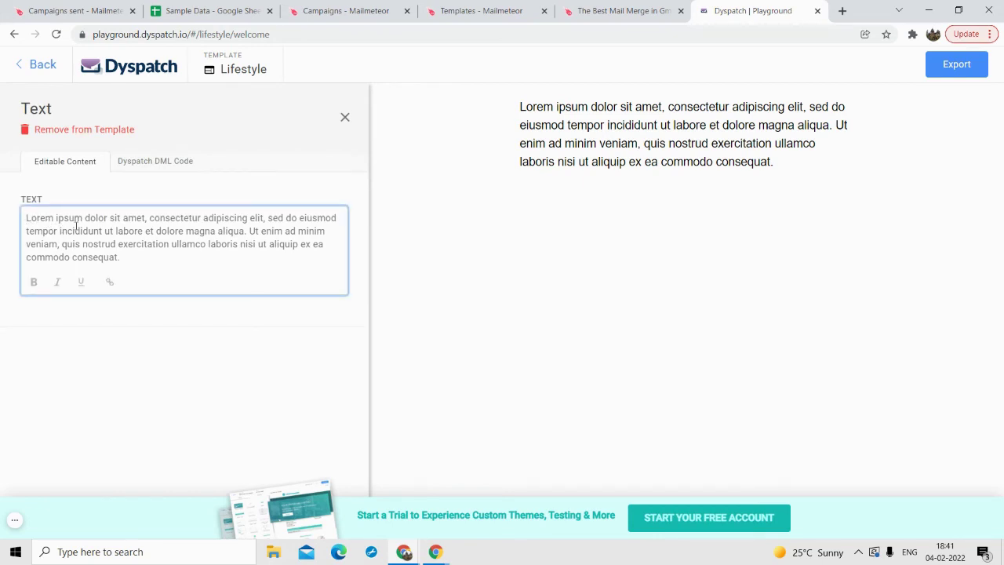
{"action": "type", "text": "Hi "}
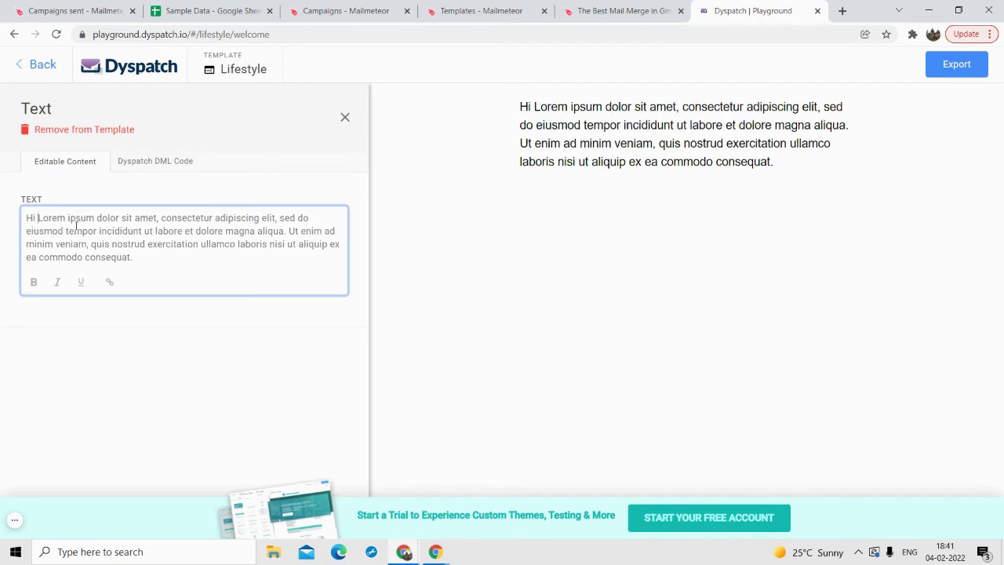
{"action": "type", "text": "{{Fir"}
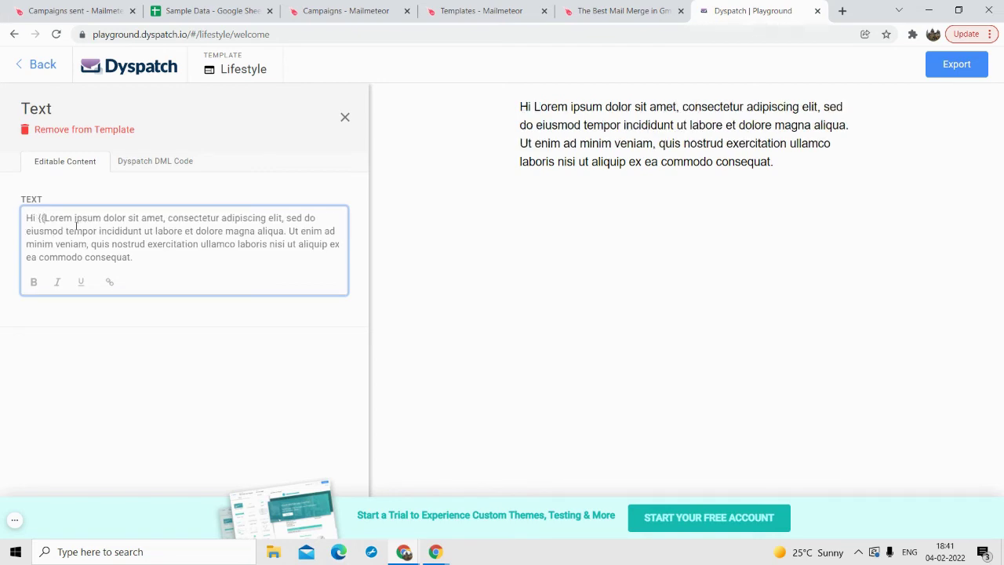
{"action": "type", "text": "st Name"}
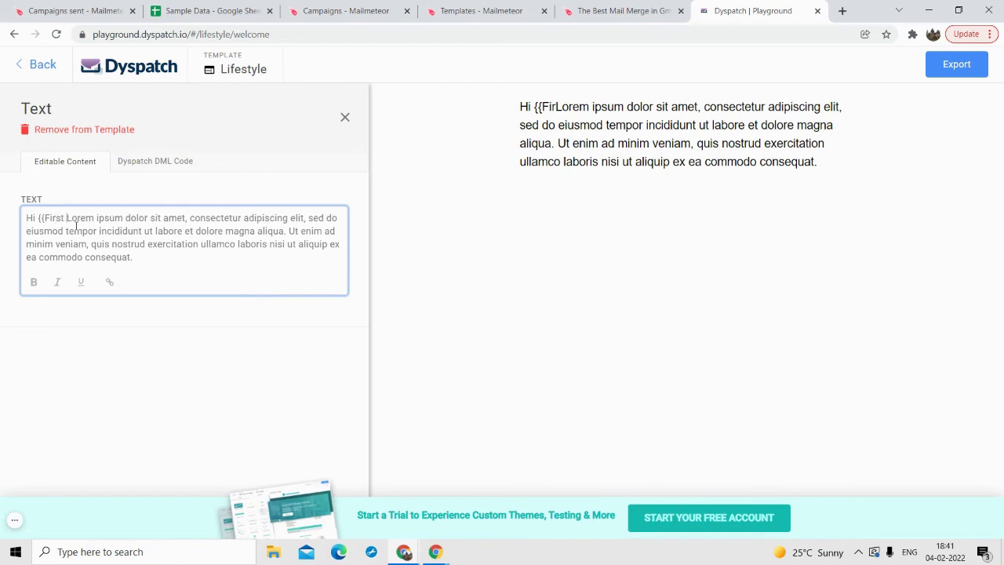
{"action": "type", "text": "}}"}
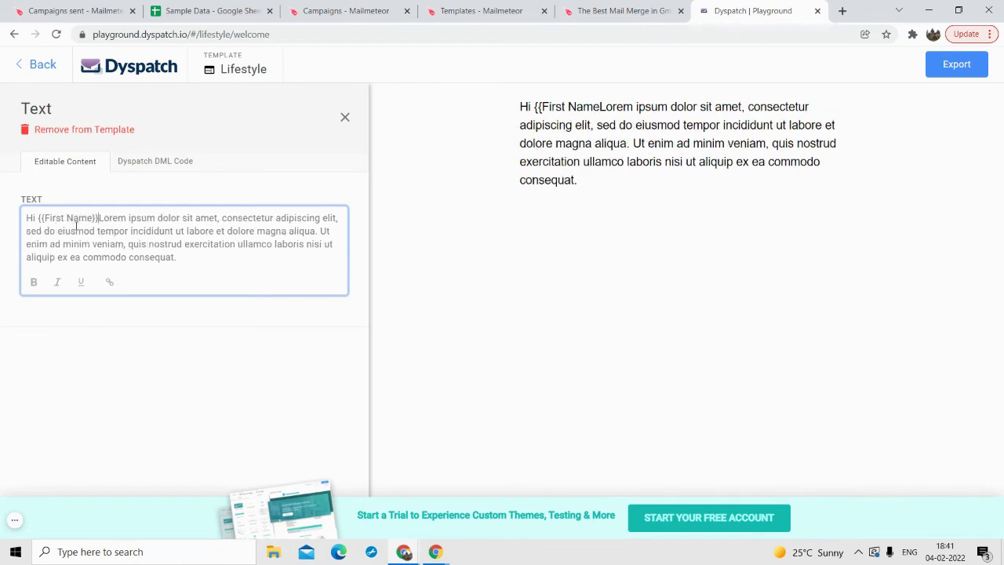
{"action": "key", "text": "Return"}
{"action": "key", "text": "Return"}
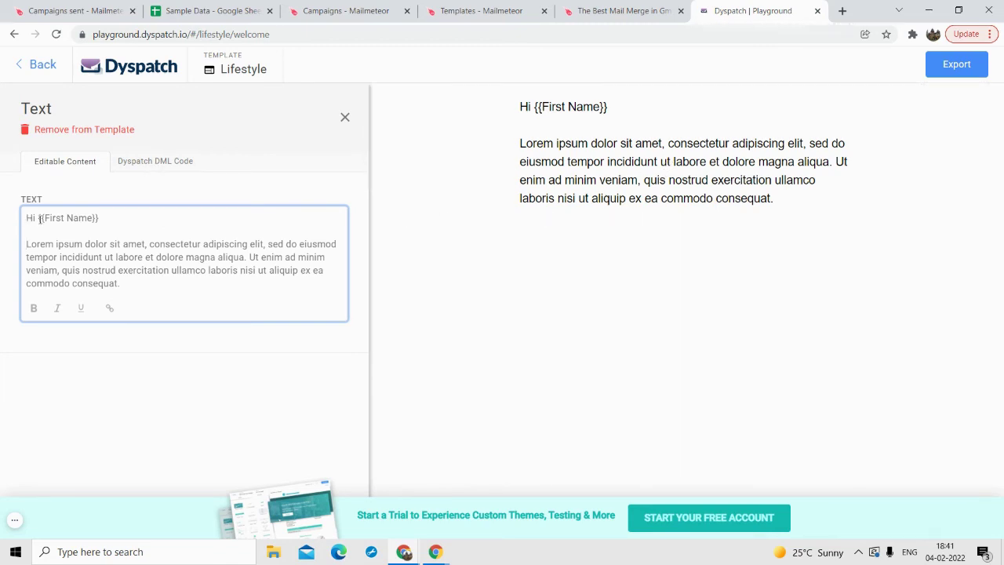
Highlight the {{First Name}} placeholder and compare it with the column headings in the Sample Data spreadsheet.
{"action": "left_click_drag", "start_coordinate": [39, 219], "coordinate": [100, 219]}
{"action": "left_click", "coordinate": [125, 258]}
{"action": "left_click_drag", "start_coordinate": [40, 219], "coordinate": [101, 217]}
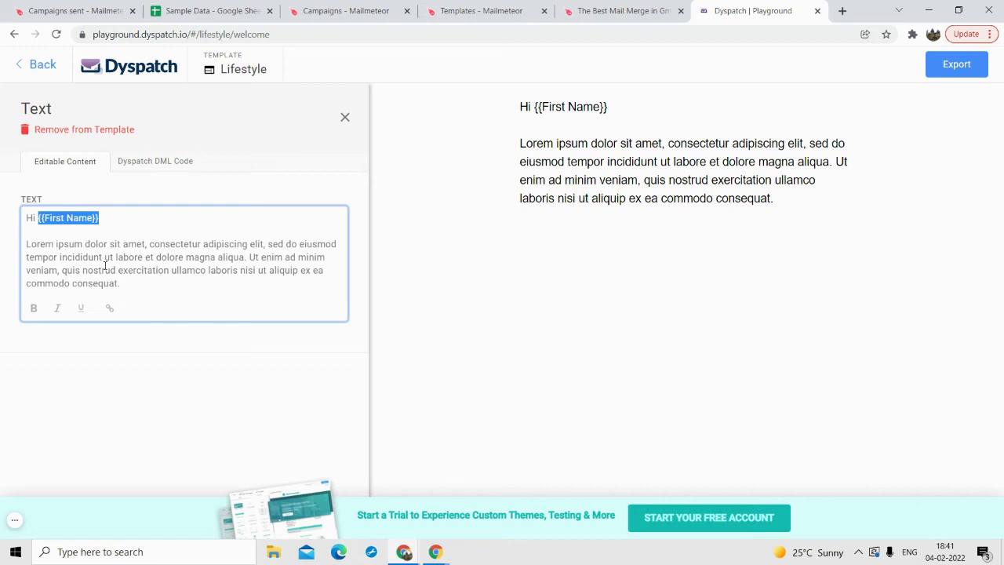
{"action": "left_click", "coordinate": [209, 11]}
{"action": "left_click", "coordinate": [718, 6]}
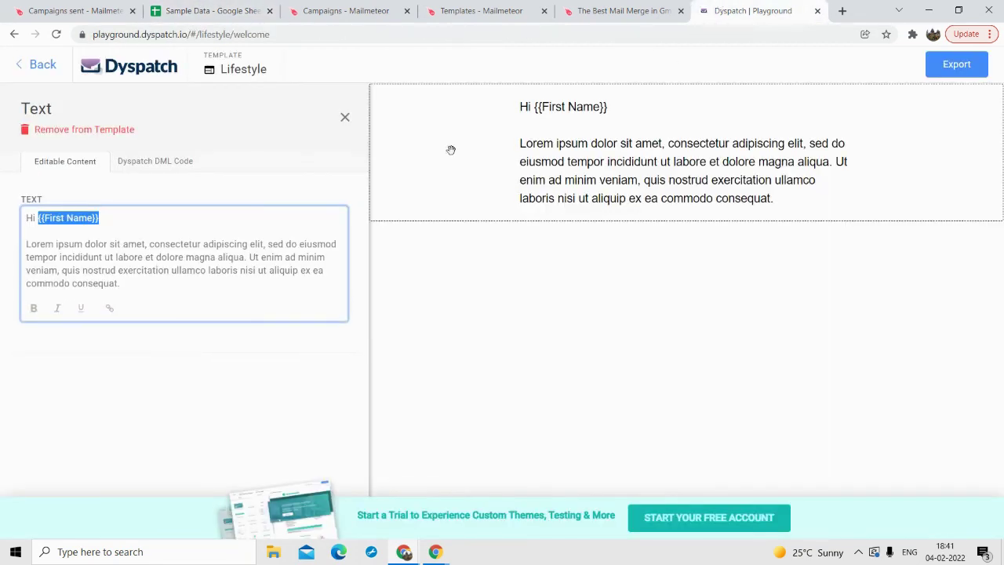
{"action": "left_click", "coordinate": [728, 303]}
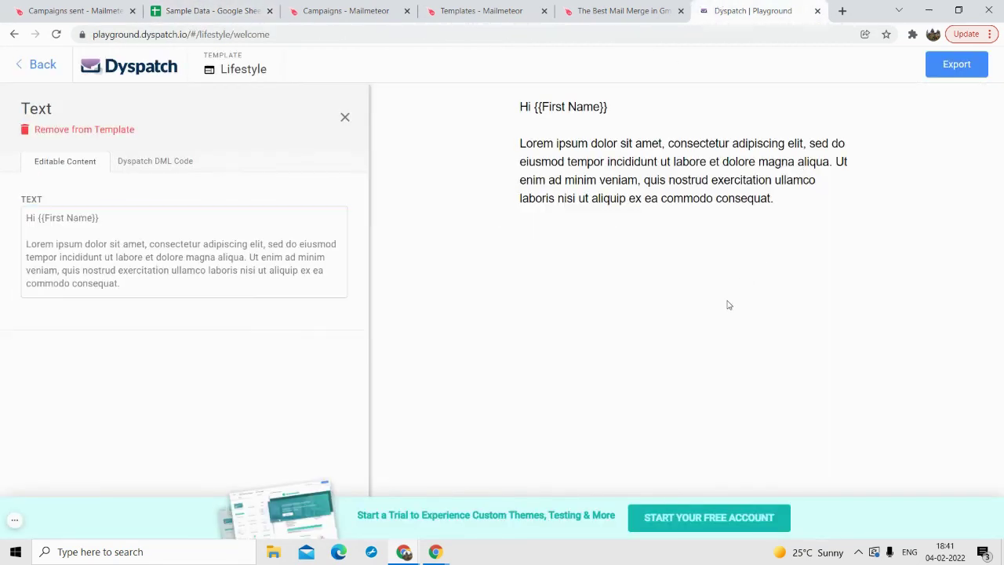
Export the template, fill in the first name, last name and e-mail with the saved details, and request the HTML code.
{"action": "left_click", "coordinate": [955, 69]}
{"action": "scroll", "coordinate": [502, 314], "scroll_direction": "down", "scroll_amount": 1}
{"action": "scroll", "coordinate": [419, 280], "scroll_direction": "up", "scroll_amount": 1}
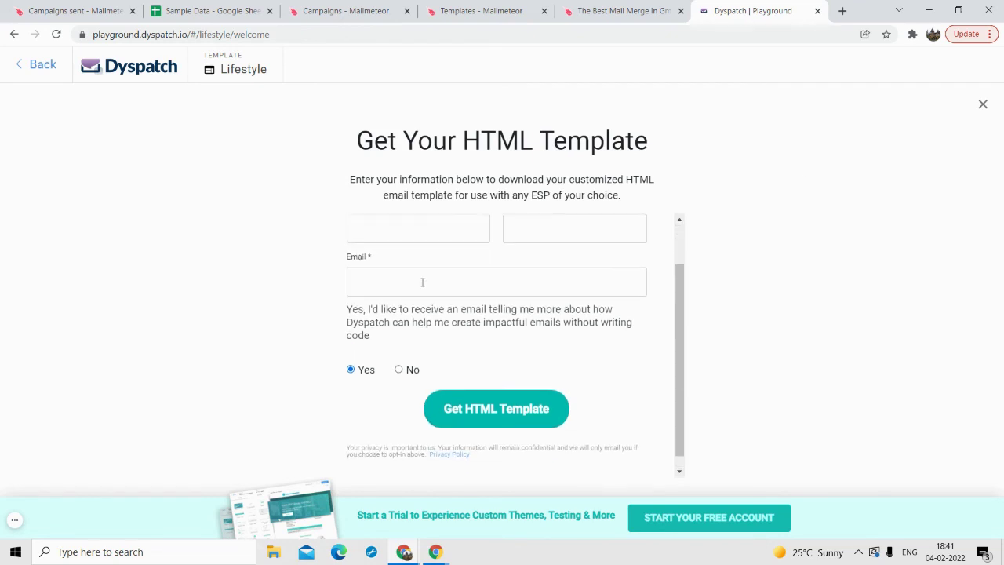
{"action": "left_click", "coordinate": [416, 284]}
{"action": "left_click", "coordinate": [402, 316]}
{"action": "scroll", "coordinate": [403, 387], "scroll_direction": "down", "scroll_amount": 1}
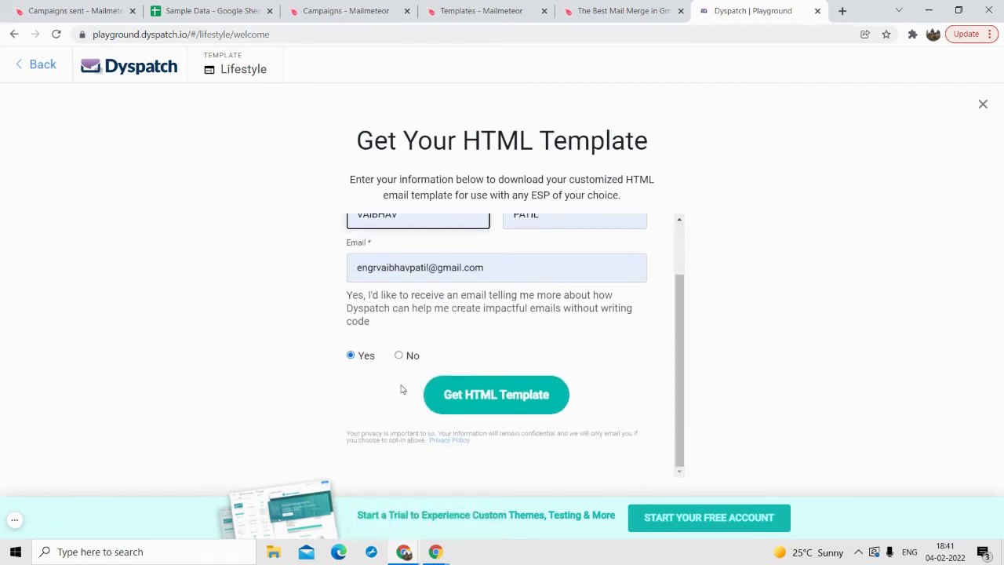
{"action": "left_click", "coordinate": [490, 333]}
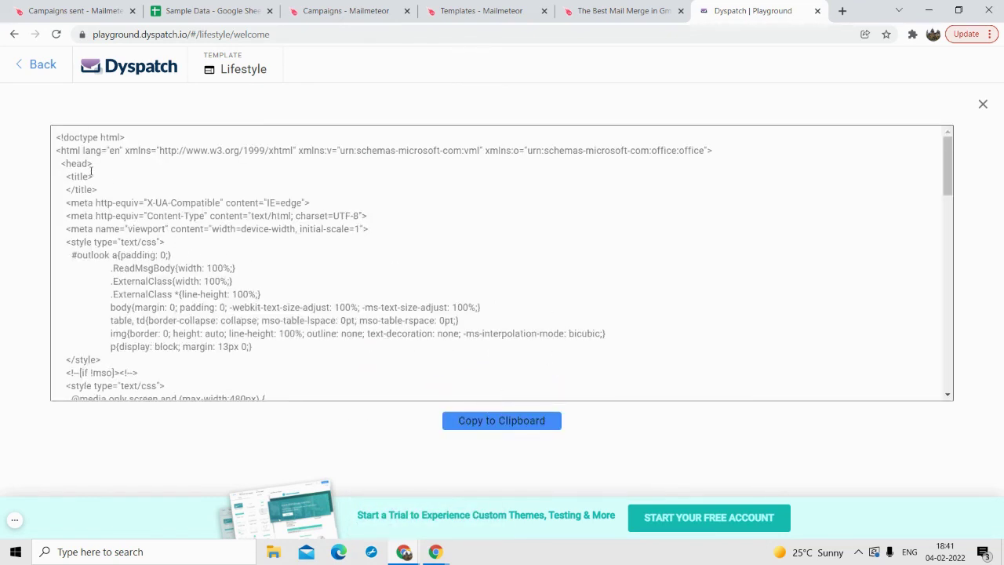
Copy the complete generated HTML code from Dyspatch and return to the Sample Data spreadsheet.
{"action": "left_click_drag", "start_coordinate": [55, 135], "coordinate": [200, 444]}
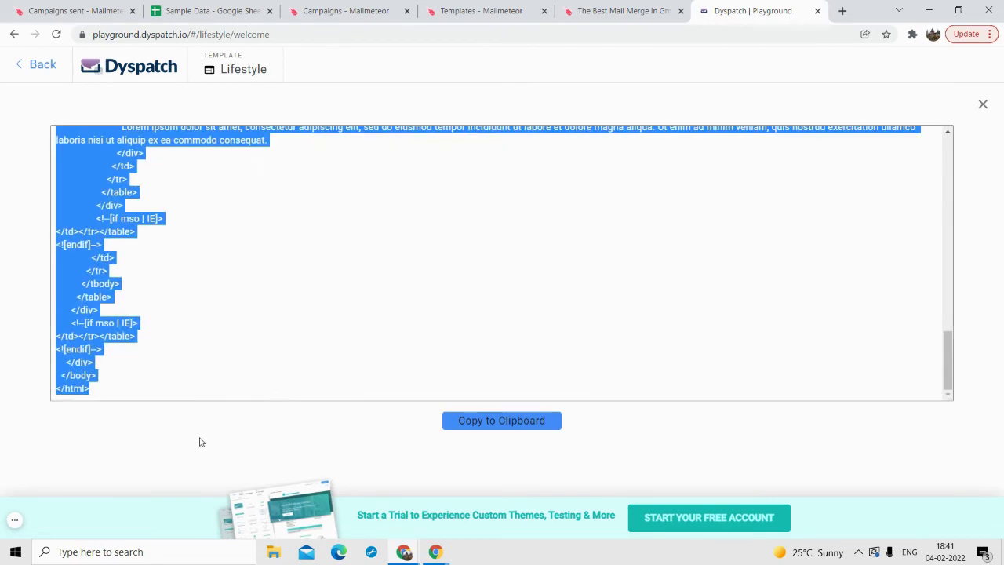
{"action": "scroll", "coordinate": [262, 392], "scroll_direction": "up", "scroll_amount": 10}
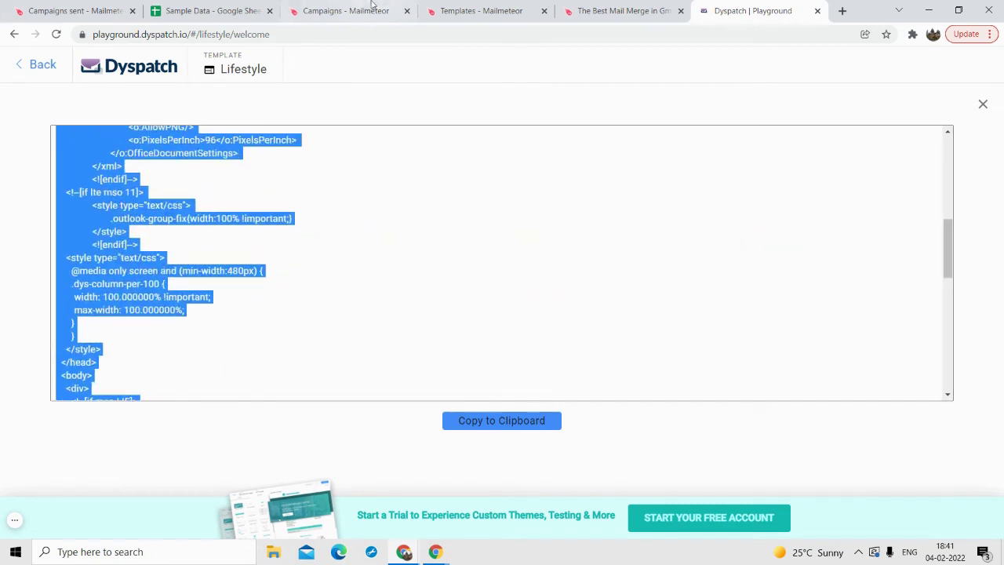
{"action": "left_click", "coordinate": [345, 10]}
{"action": "left_click", "coordinate": [461, 8]}
{"action": "left_click", "coordinate": [584, 10]}
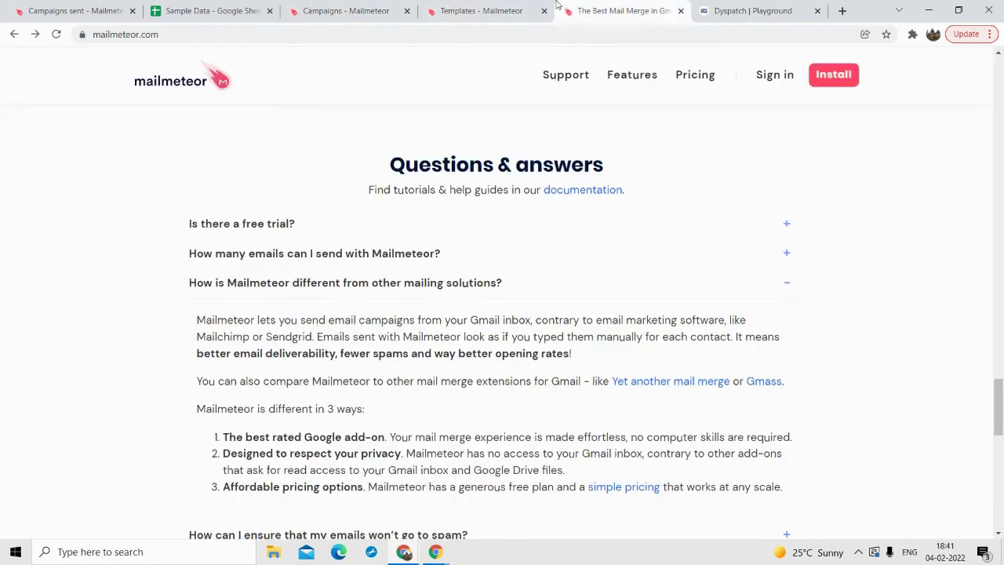
{"action": "left_click", "coordinate": [531, 6]}
{"action": "left_click", "coordinate": [611, 10]}
{"action": "left_click", "coordinate": [243, 8]}
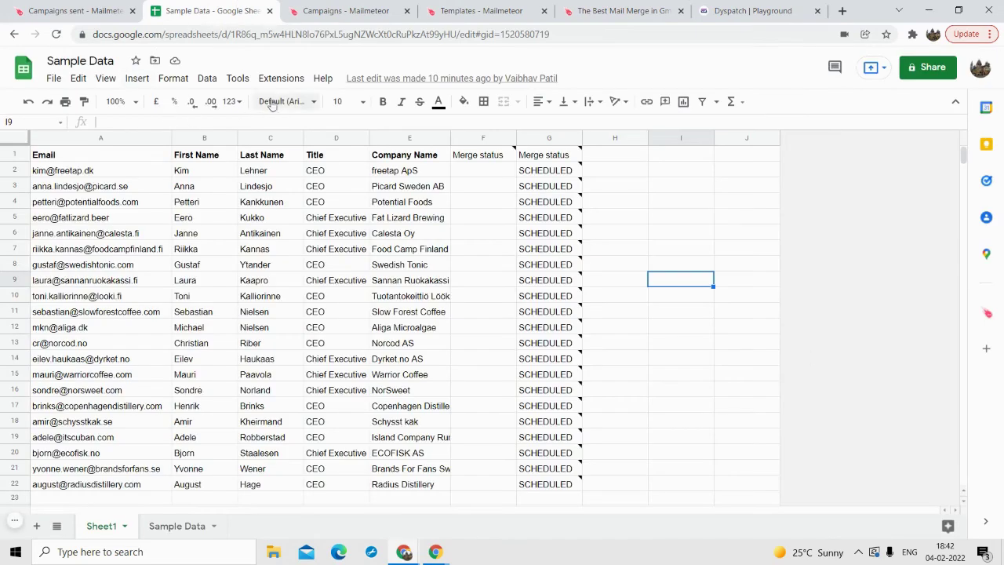
Open Mailmeteor for Sheet1 and start a new email template with the subject "Freee B2B Leads".
{"action": "left_click", "coordinate": [279, 79]}
{"action": "mouse_move", "coordinate": [313, 229]}
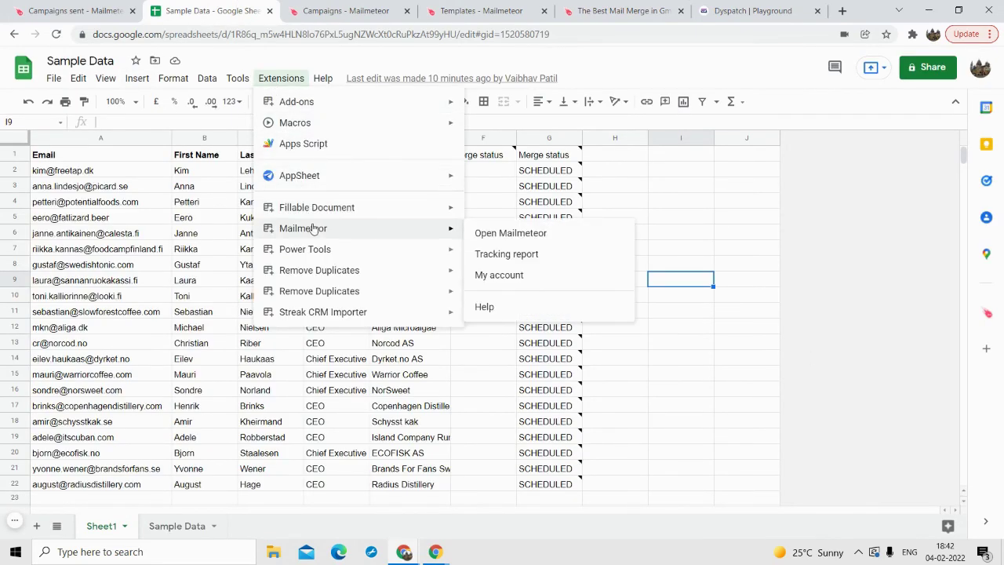
{"action": "left_click", "coordinate": [584, 234]}
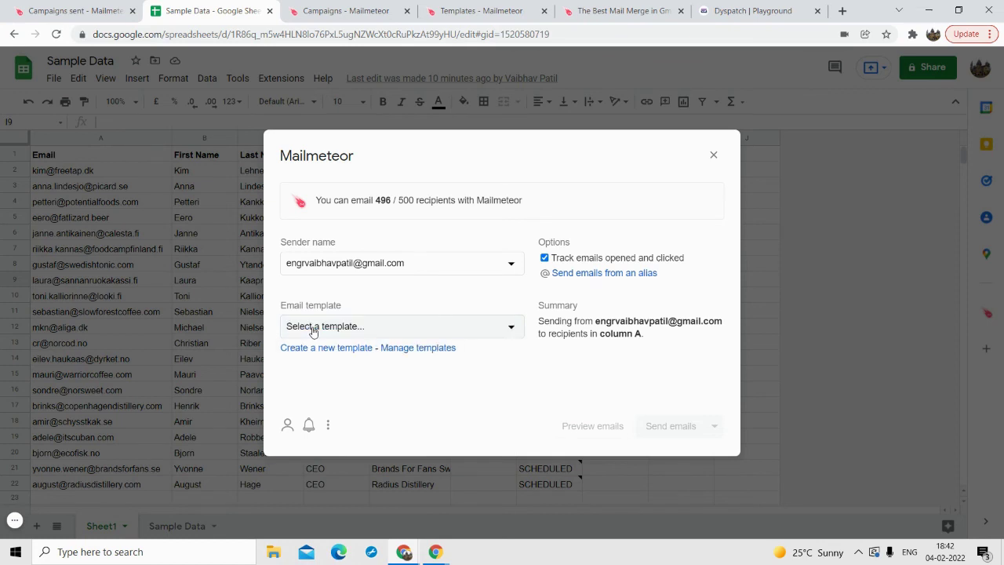
{"action": "left_click", "coordinate": [324, 346]}
{"action": "left_click", "coordinate": [415, 283]}
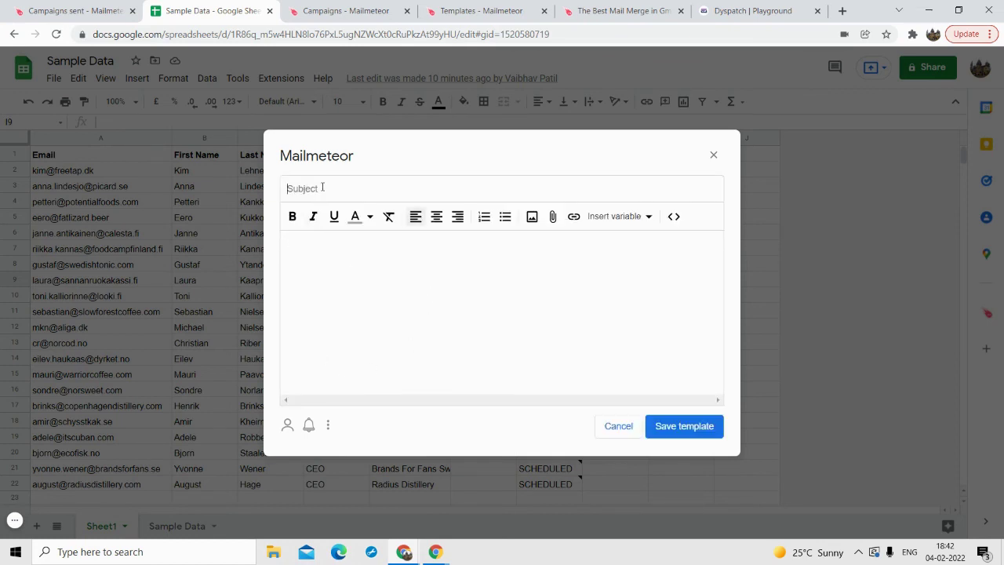
{"action": "type", "text": "Freee B2B Leads"}
{"action": "left_click", "coordinate": [411, 276]}
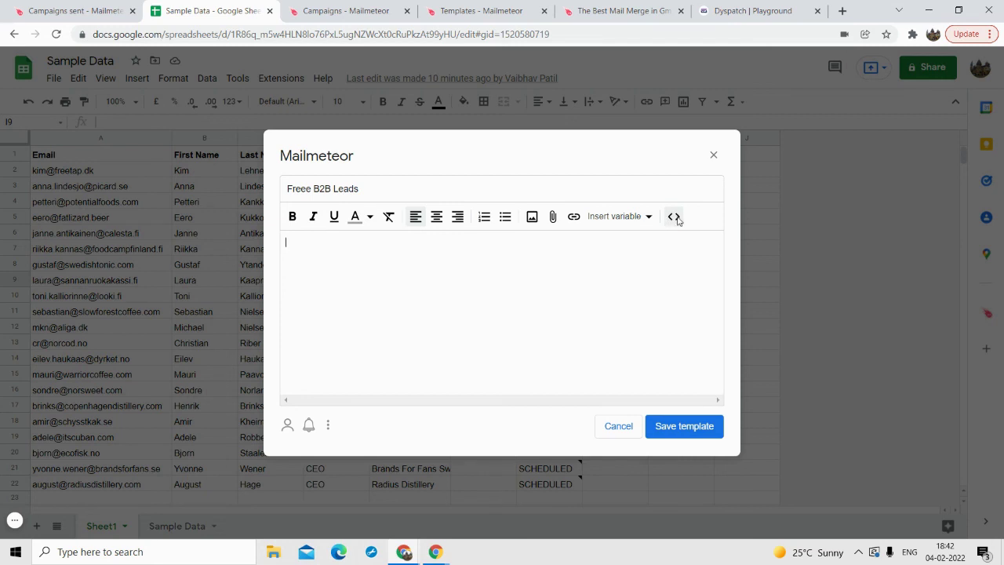
Paste the copied Dyspatch HTML into the template body in developer mode and look over the code's beginning.
{"action": "left_click", "coordinate": [673, 218]}
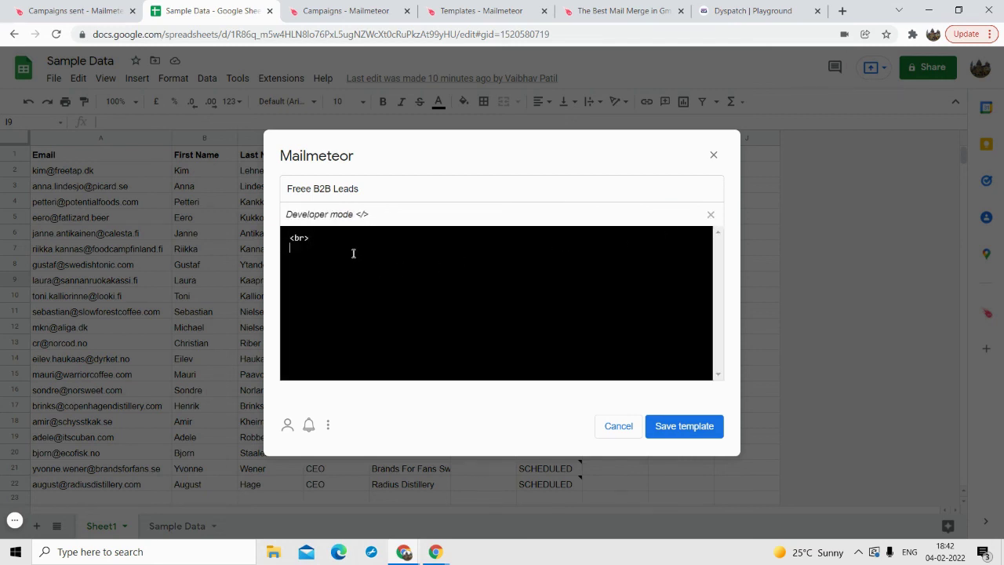
{"action": "key", "text": "ctrl+v"}
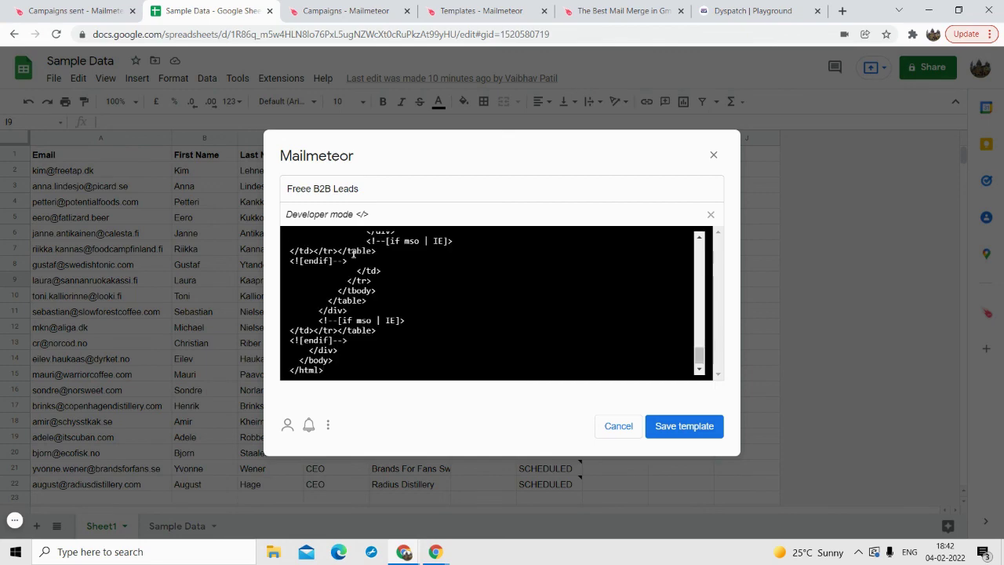
{"action": "scroll", "coordinate": [413, 323], "scroll_direction": "up", "scroll_amount": 15}
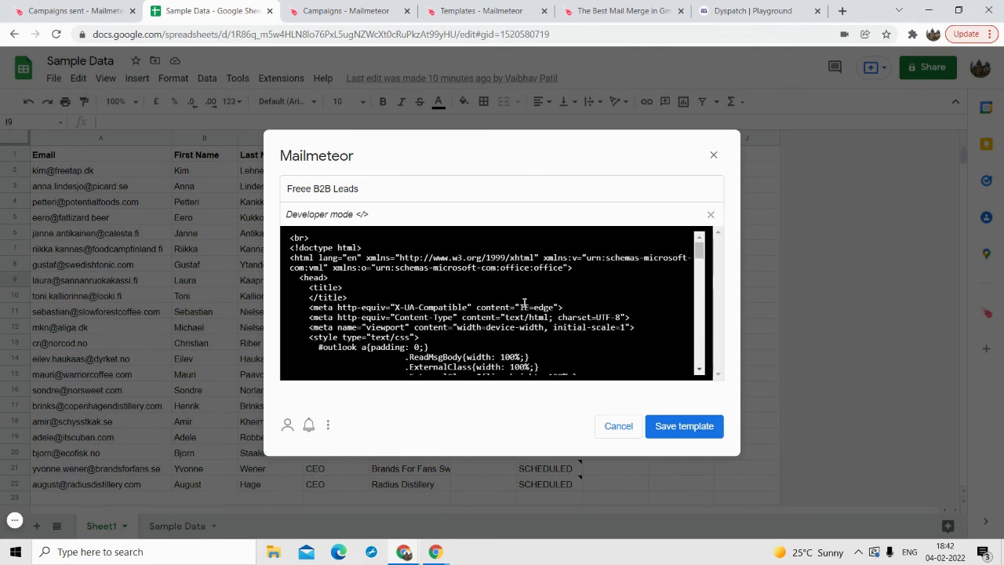
Save the HTML template and preview the merged email, checking the personalised greeting and body text for the first two recipients.
{"action": "left_click", "coordinate": [670, 426]}
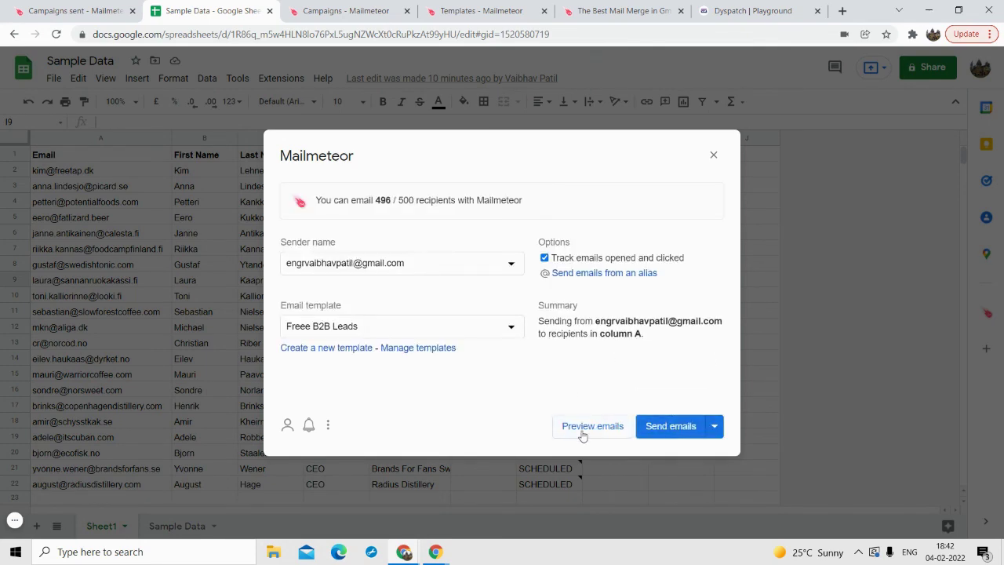
{"action": "left_click", "coordinate": [615, 436]}
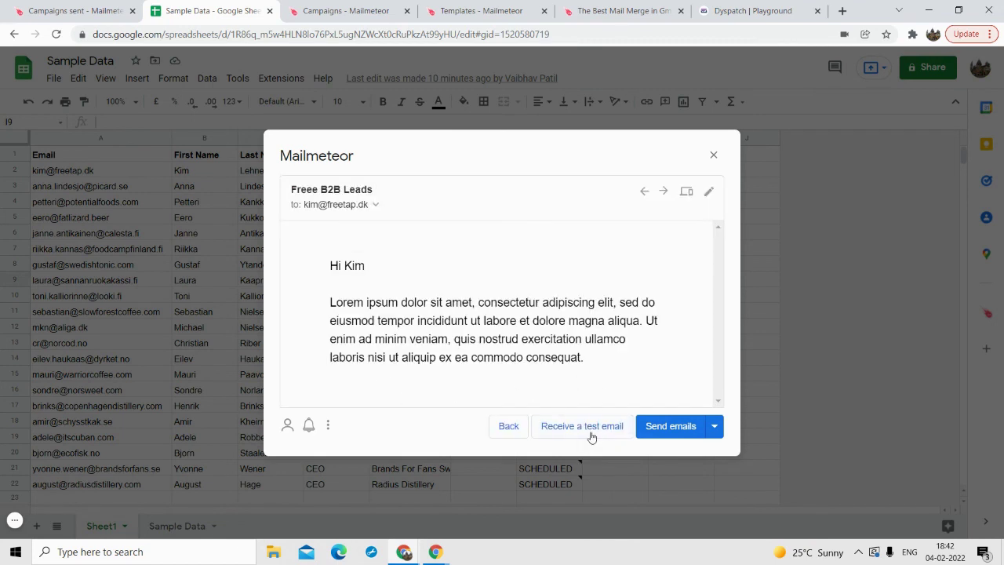
{"action": "double_click", "coordinate": [348, 266]}
{"action": "left_click", "coordinate": [348, 266]}
{"action": "double_click", "coordinate": [354, 268]}
{"action": "left_click", "coordinate": [663, 190]}
{"action": "double_click", "coordinate": [359, 266]}
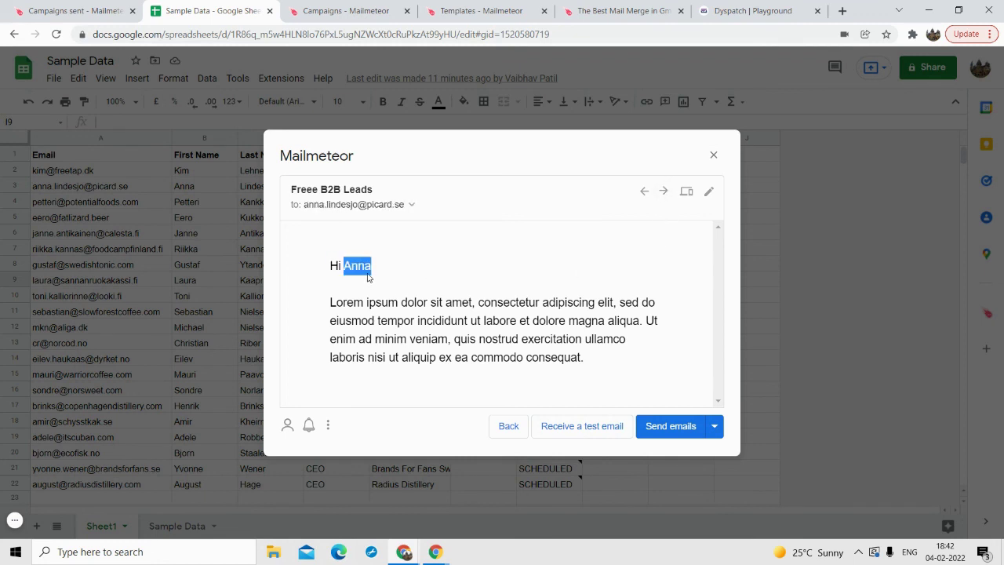
{"action": "left_click", "coordinate": [381, 333]}
{"action": "left_click_drag", "start_coordinate": [341, 303], "coordinate": [444, 357]}
{"action": "left_click", "coordinate": [539, 371]}
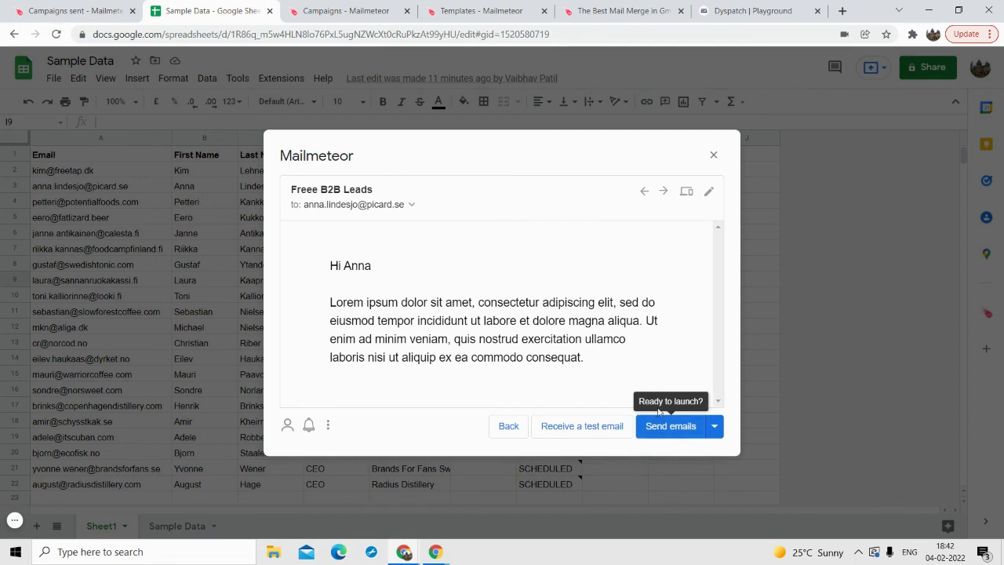
Check the email's layout in the mobile preview and return to the desktop preview.
{"action": "left_click", "coordinate": [686, 191]}
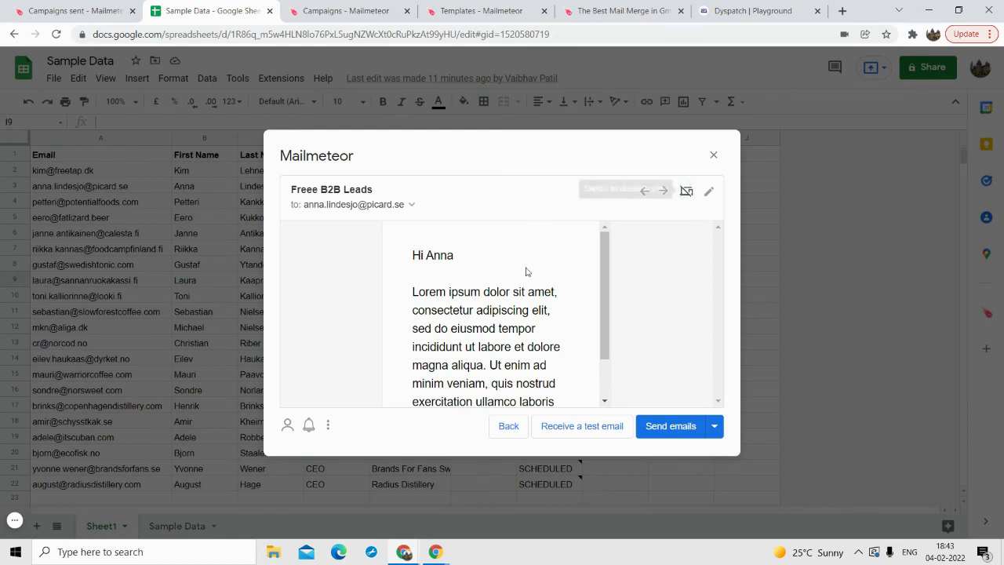
{"action": "scroll", "coordinate": [494, 302], "scroll_direction": "down", "scroll_amount": 1}
{"action": "scroll", "coordinate": [471, 314], "scroll_direction": "up", "scroll_amount": 1}
{"action": "scroll", "coordinate": [531, 287], "scroll_direction": "down", "scroll_amount": 1}
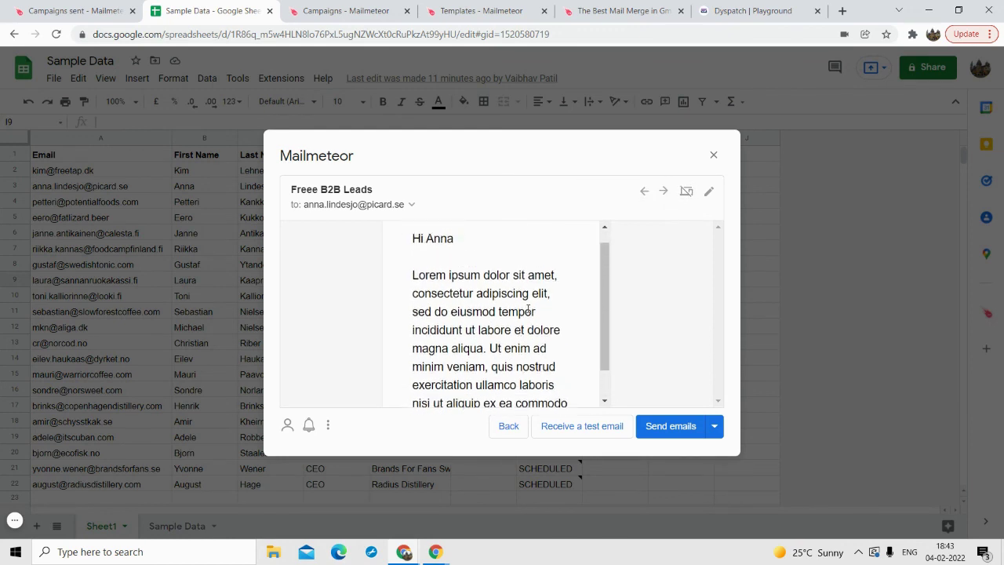
{"action": "scroll", "coordinate": [531, 287], "scroll_direction": "up", "scroll_amount": 1}
{"action": "left_click", "coordinate": [686, 191]}
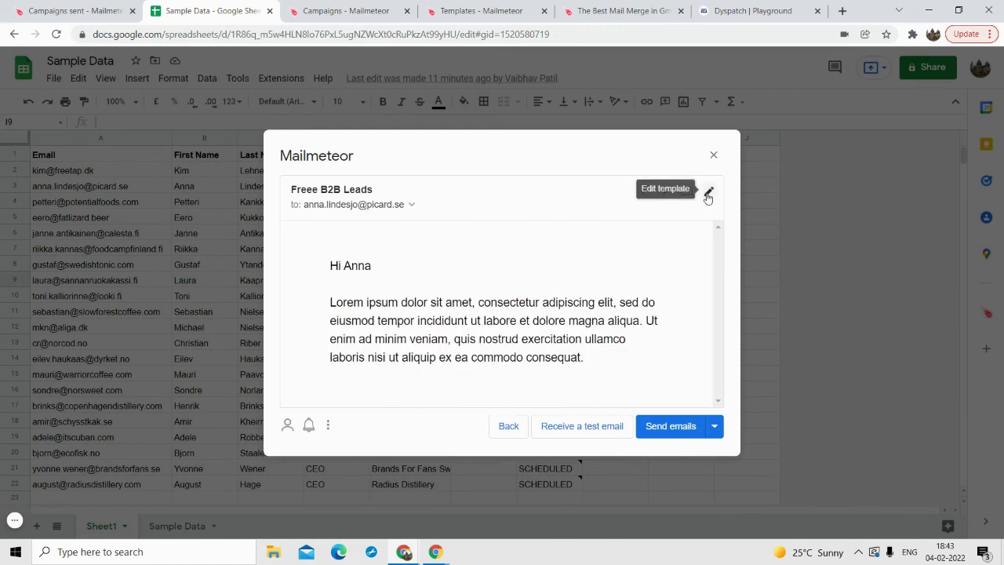
Reopen the "Freee B2B Leads" template for editing, leave developer mode and save the template.
{"action": "left_click", "coordinate": [708, 191]}
{"action": "scroll", "coordinate": [485, 280], "scroll_direction": "down", "scroll_amount": 3}
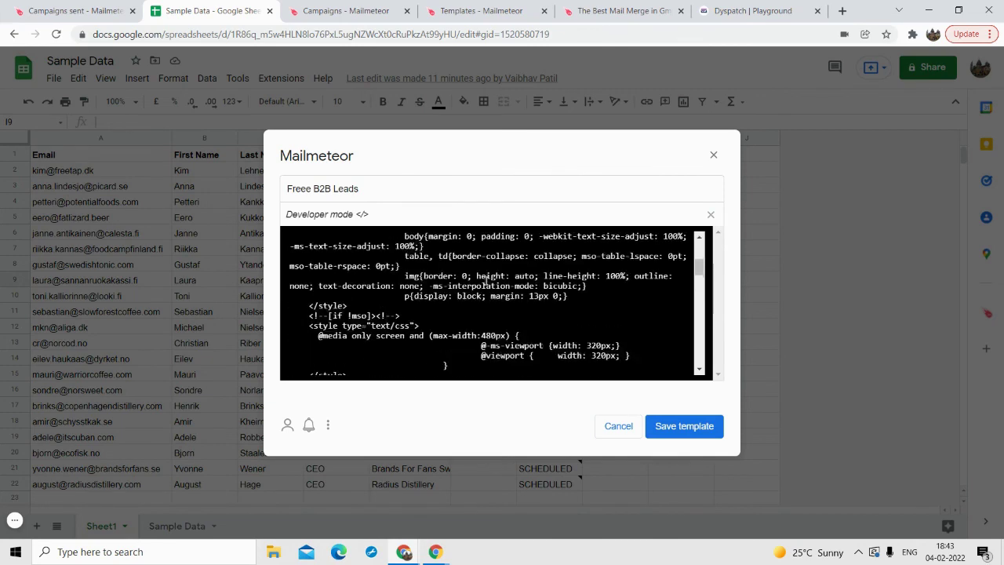
{"action": "scroll", "coordinate": [486, 280], "scroll_direction": "up", "scroll_amount": 3}
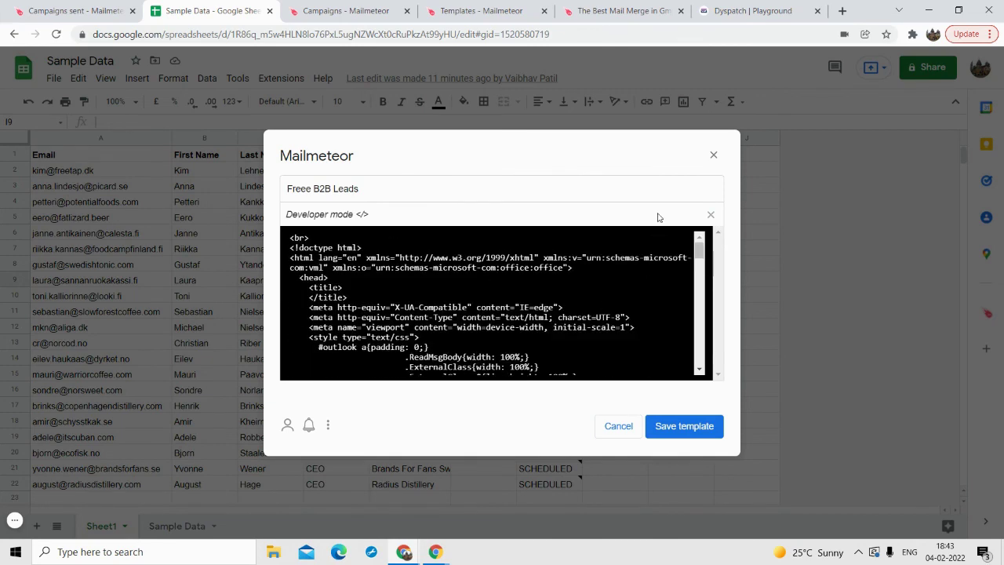
{"action": "left_click", "coordinate": [710, 215]}
{"action": "left_click", "coordinate": [472, 287]}
{"action": "left_click", "coordinate": [667, 425]}
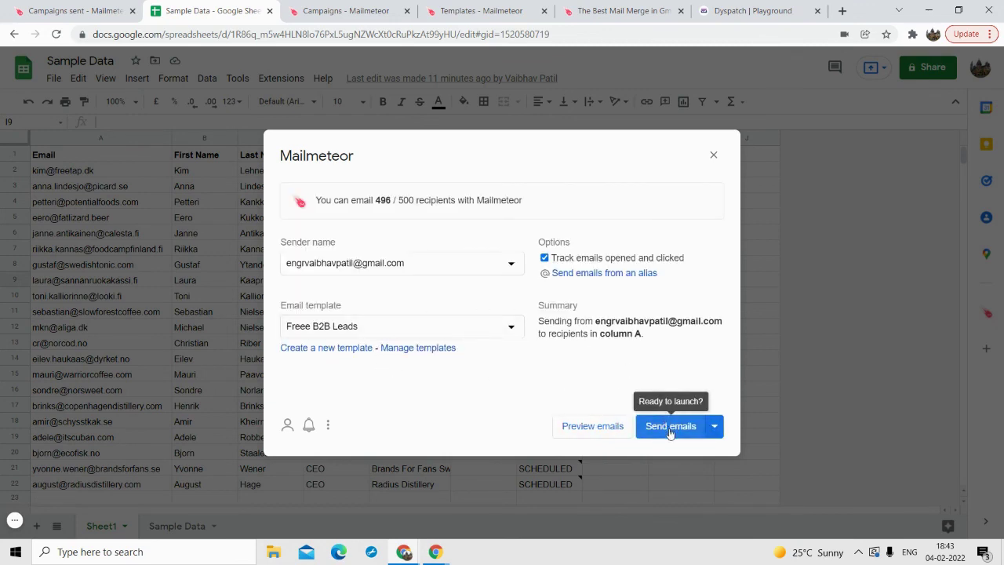
Close the add-on without sending and switch to the sent campaigns page of the Mailmeteor dashboard.
{"action": "left_click", "coordinate": [712, 155]}
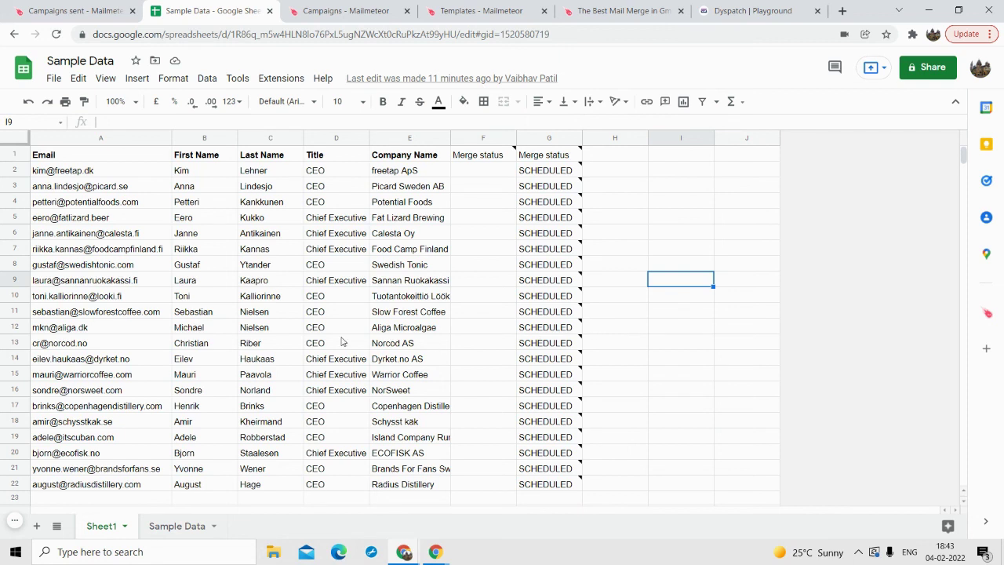
{"action": "left_click", "coordinate": [90, 5]}
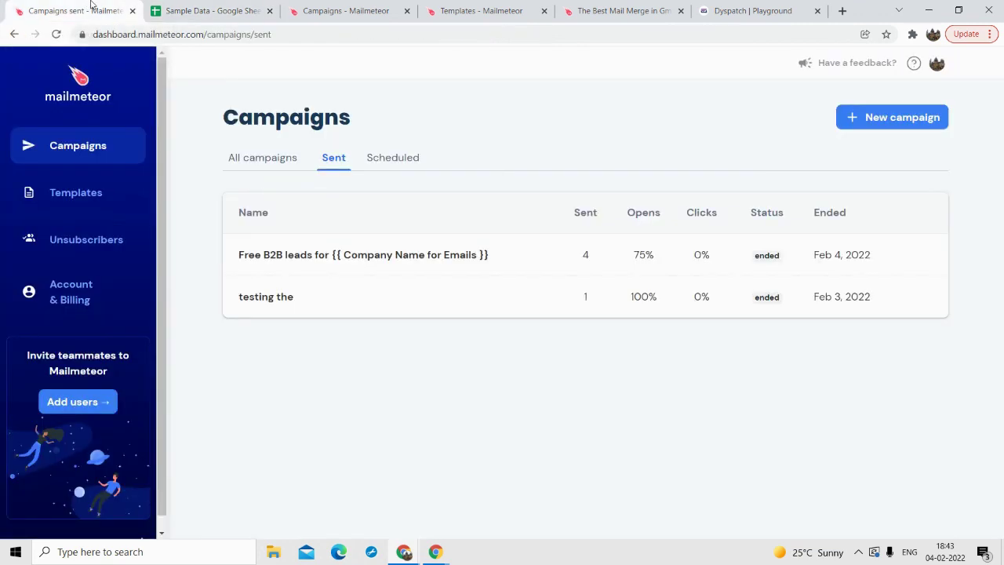